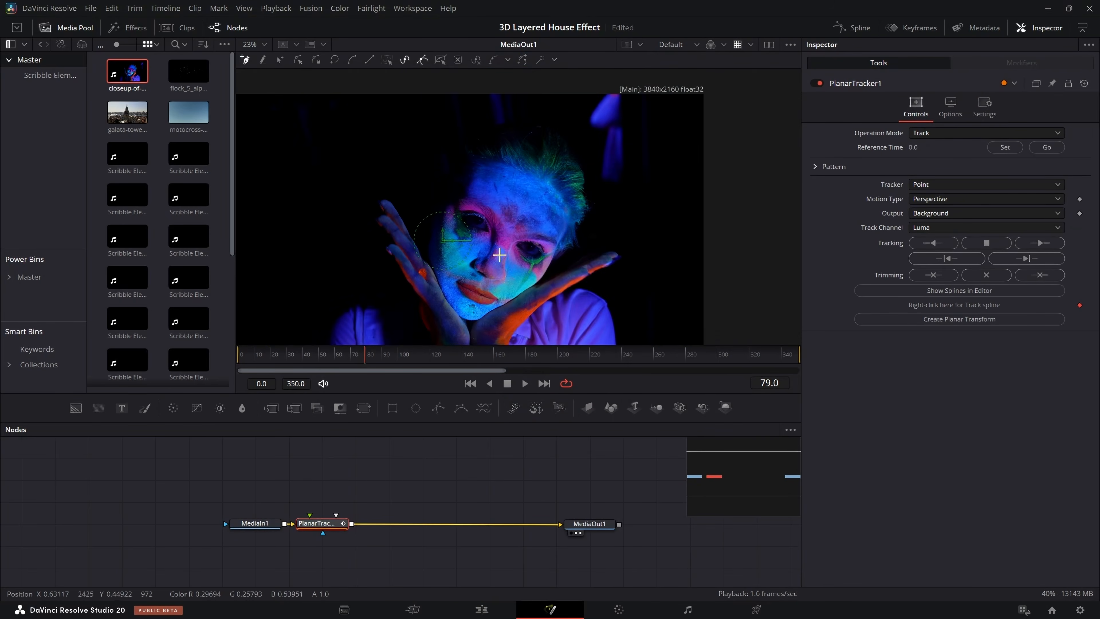
Draw the planar tracker's polygon outline around the face at frame 79, routing it around both eyes
scroll(498, 256, "up", 1)
left_click(458, 165)
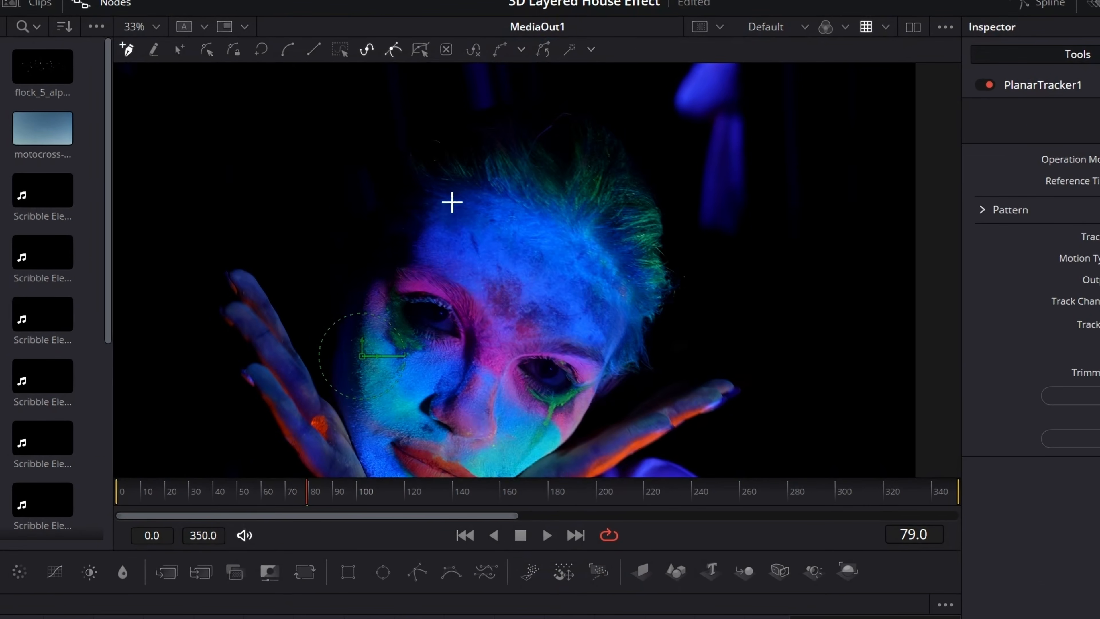
left_click(407, 257)
left_click(379, 284)
left_click_drag(369, 387, 383, 318)
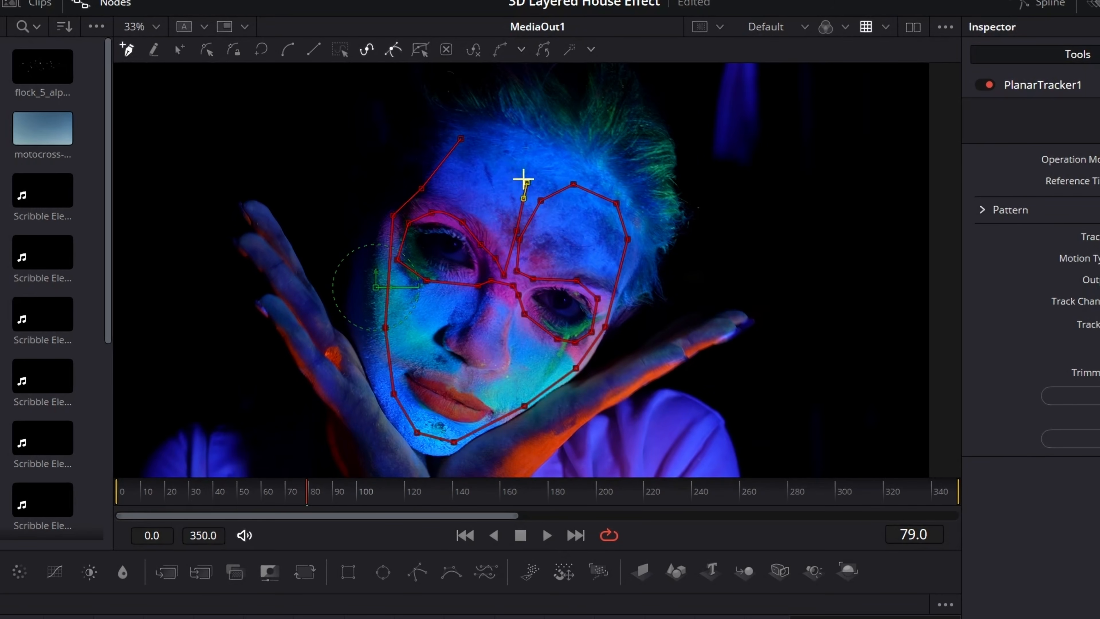
left_click(461, 139)
Set the planar tracker to Hybrid Point/Area and its reference time to frame 79
left_click(905, 200)
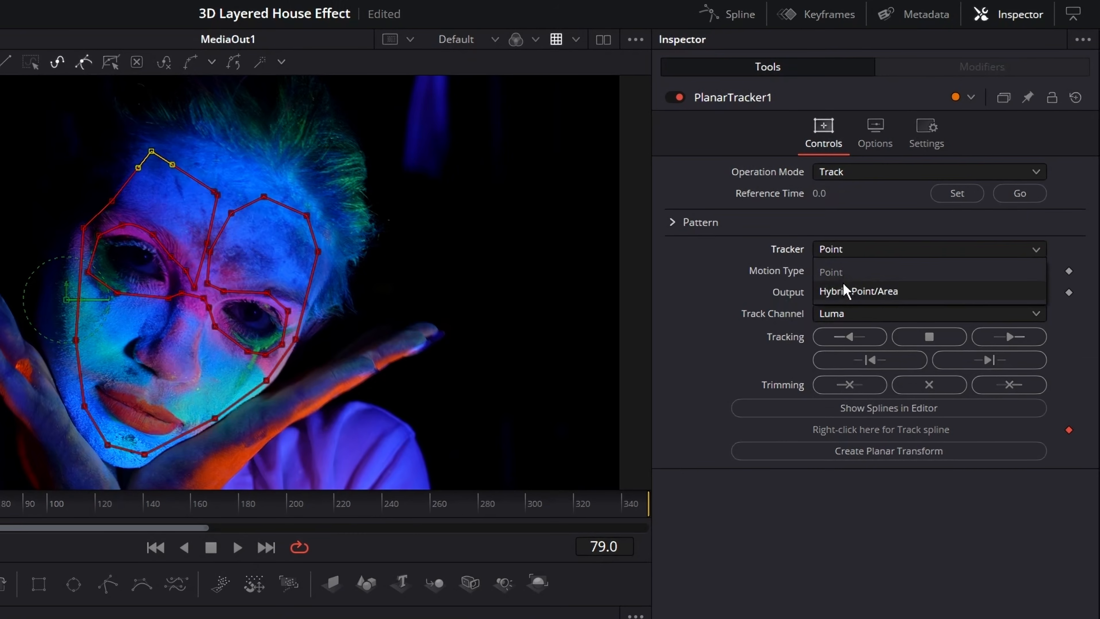
left_click(842, 287)
left_click(954, 194)
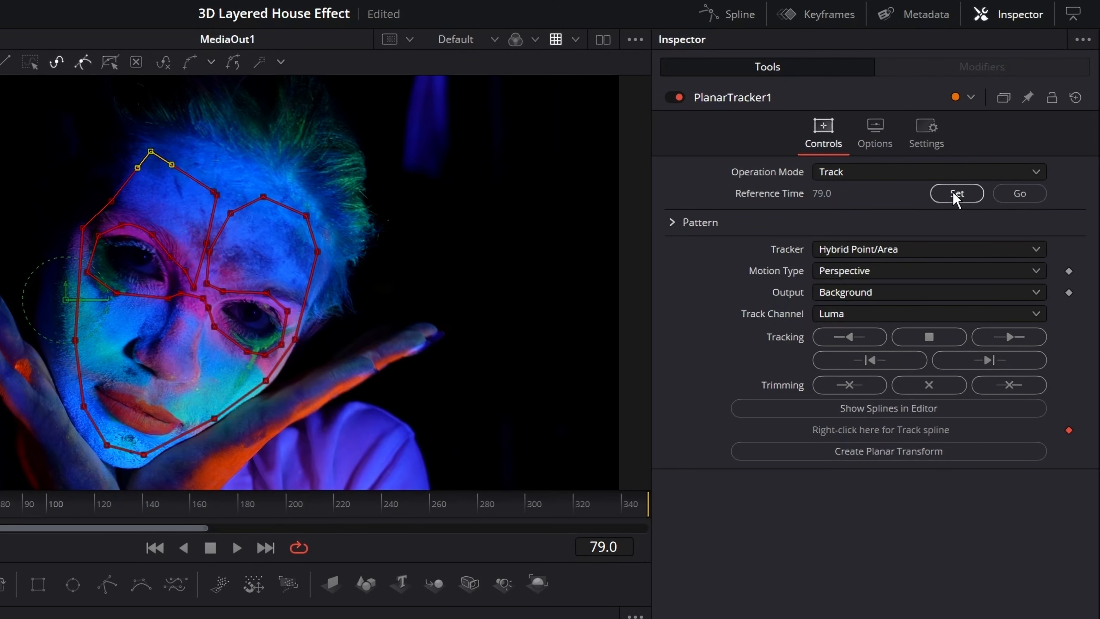
Track the face backward from frame 79 to the clip's start, return to the reference frame, and track forward
left_click(841, 334)
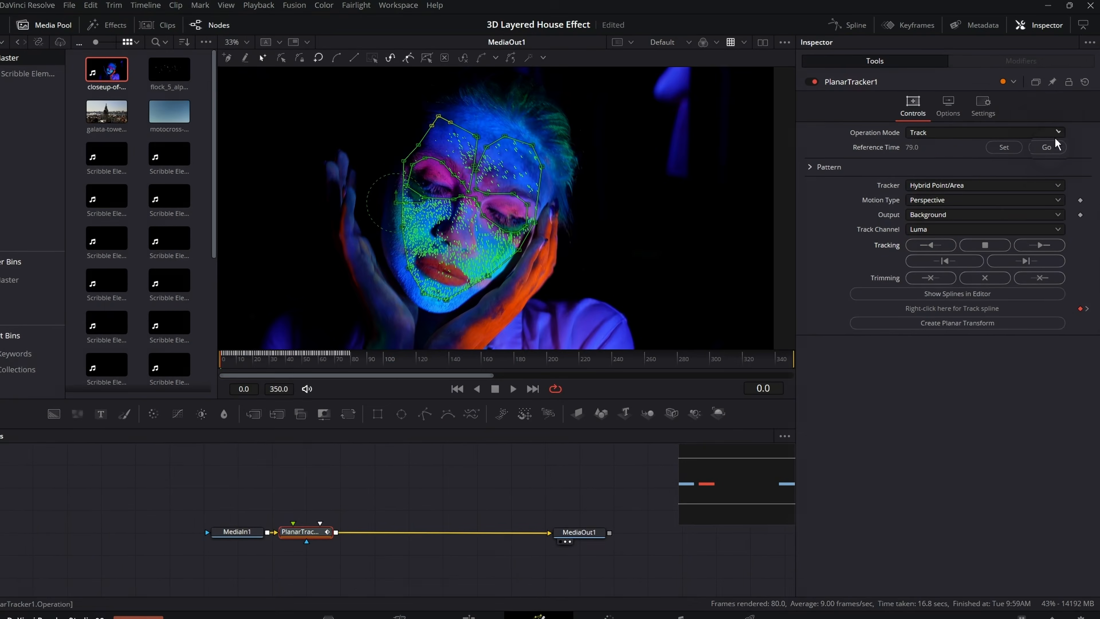
left_click(1049, 147)
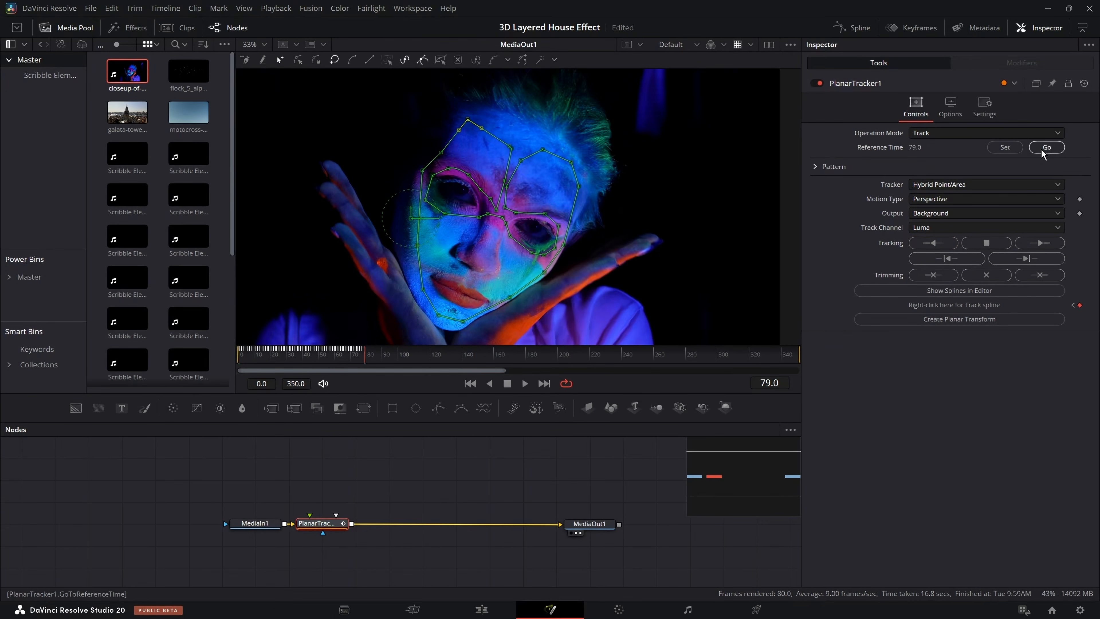
left_click(1061, 244)
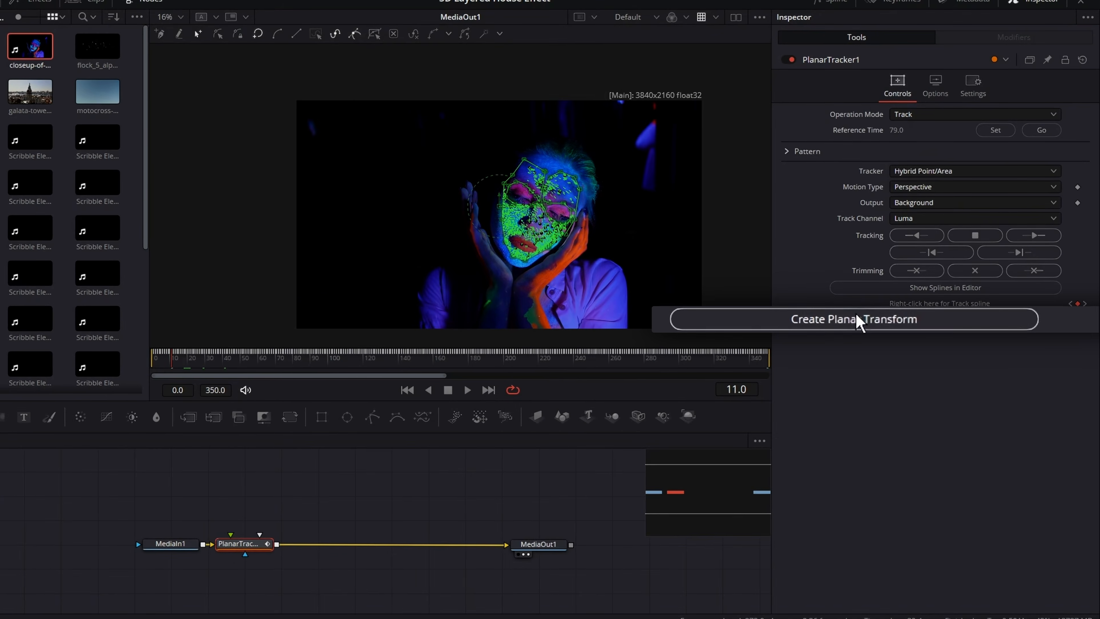
Create a Planar Transform from the track, delete the PlanarTracker1 node, and place the Planar Transform above the main node chain
left_click(910, 318)
left_click_drag(222, 514, 342, 495)
left_click_drag(276, 537, 292, 537)
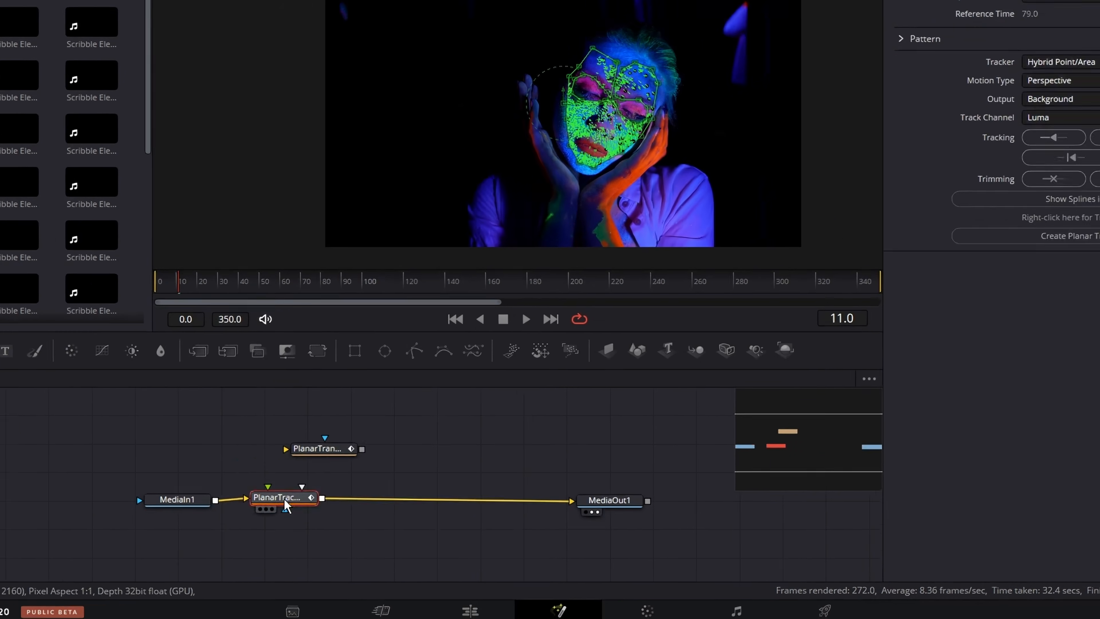
key("Delete")
left_click_drag(288, 443, 309, 426)
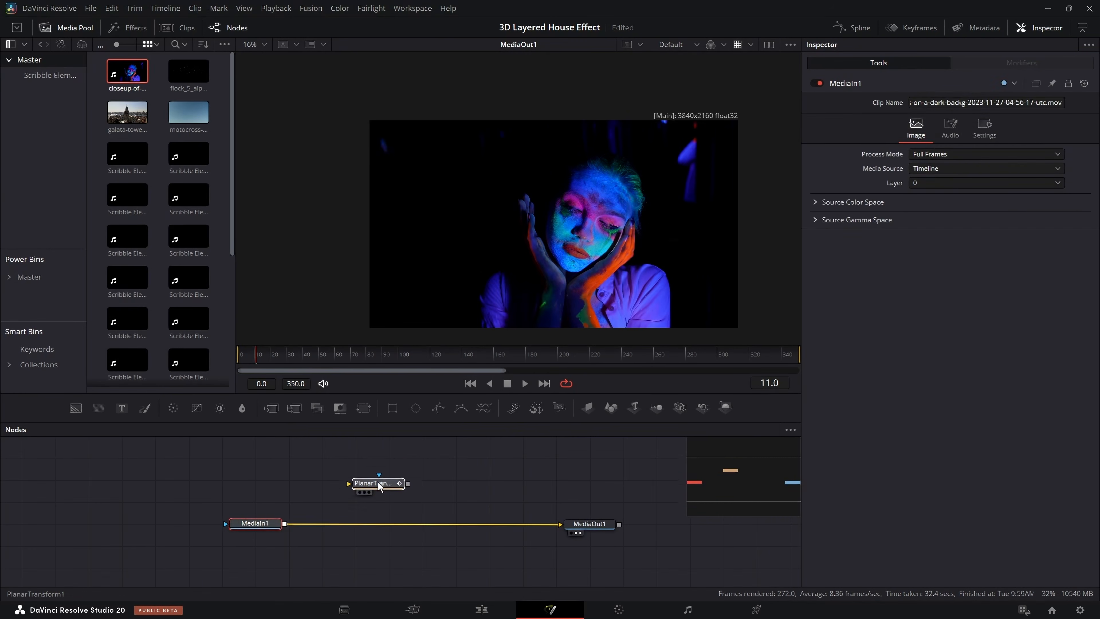
left_click_drag(379, 486, 379, 463)
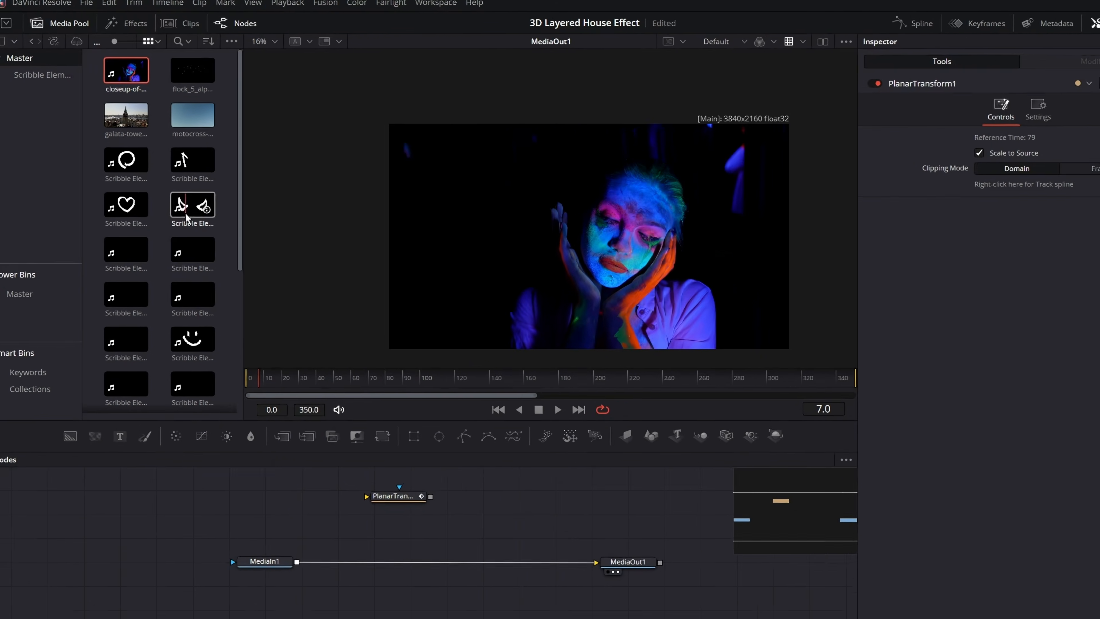
Add the horns scribble clip, feed it through PlanarTransform1, and merge the result over MediaIn1
mouse_move(204, 265)
left_mouse_down()
mouse_move(315, 401)
mouse_move(381, 418)
left_mouse_up()
left_click_drag(467, 395, 443, 421)
left_click_drag(373, 482, 343, 482)
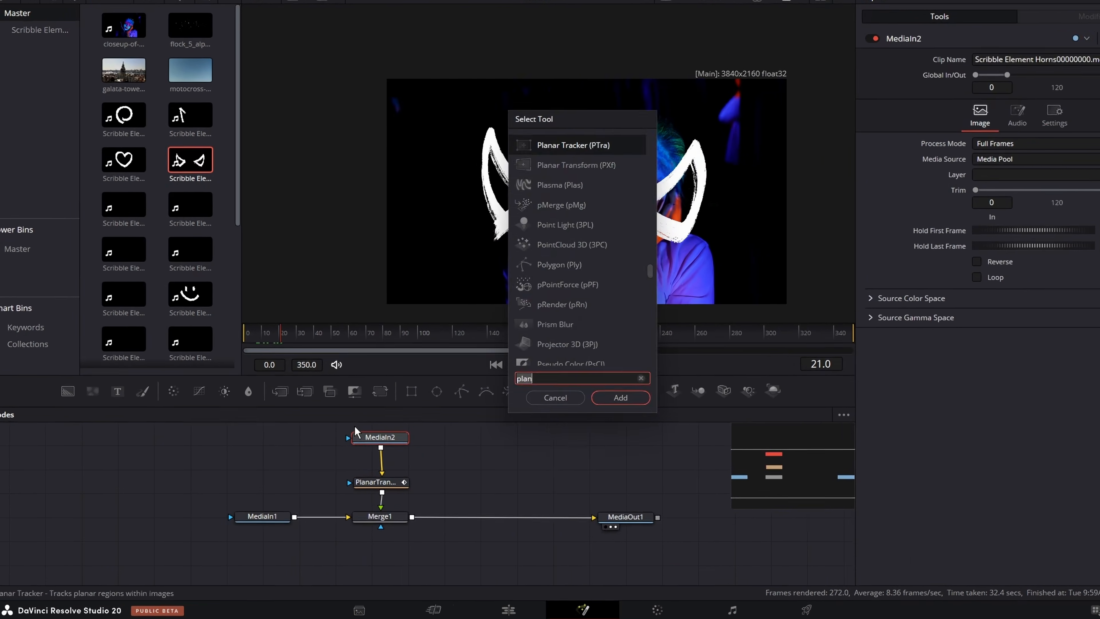
Insert a Transform node after the horns clip, scale the horns down, and position them on top of the head
key("Escape")
left_click_drag(1046, 189, 893, 189)
left_click_drag(553, 215, 616, 186)
left_click_drag(1045, 189, 928, 189)
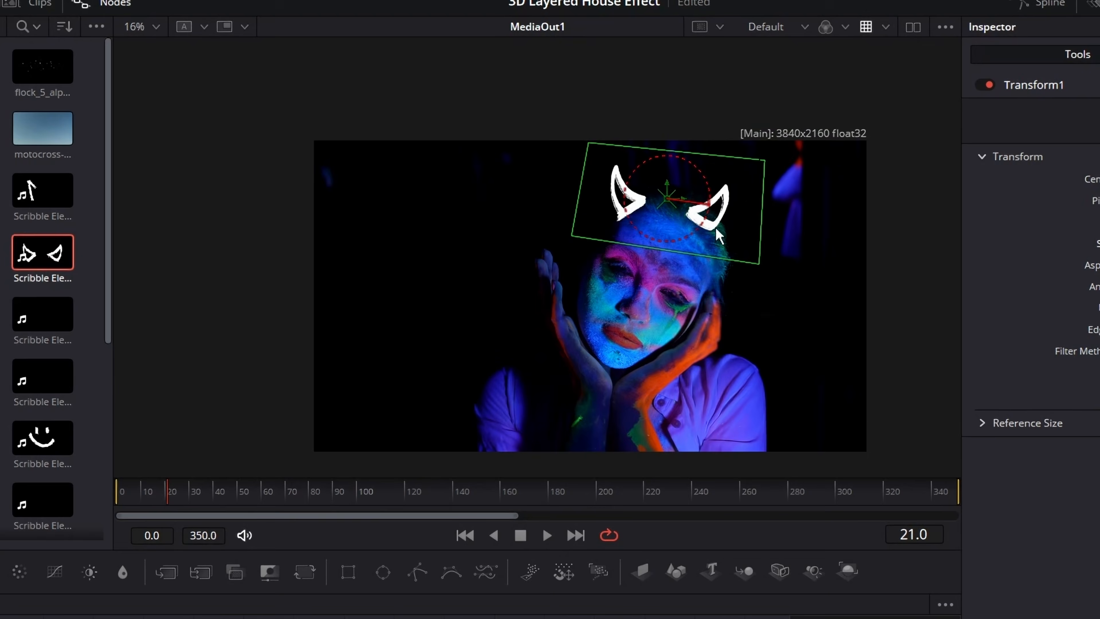
left_click_drag(667, 198, 673, 203)
Add the X scribble clip, merge it over Transform1, and line up the new Merge2 node above PlanarTransform1
mouse_move(123, 346)
left_mouse_down()
mouse_move(560, 521)
mouse_move(542, 495)
left_mouse_up()
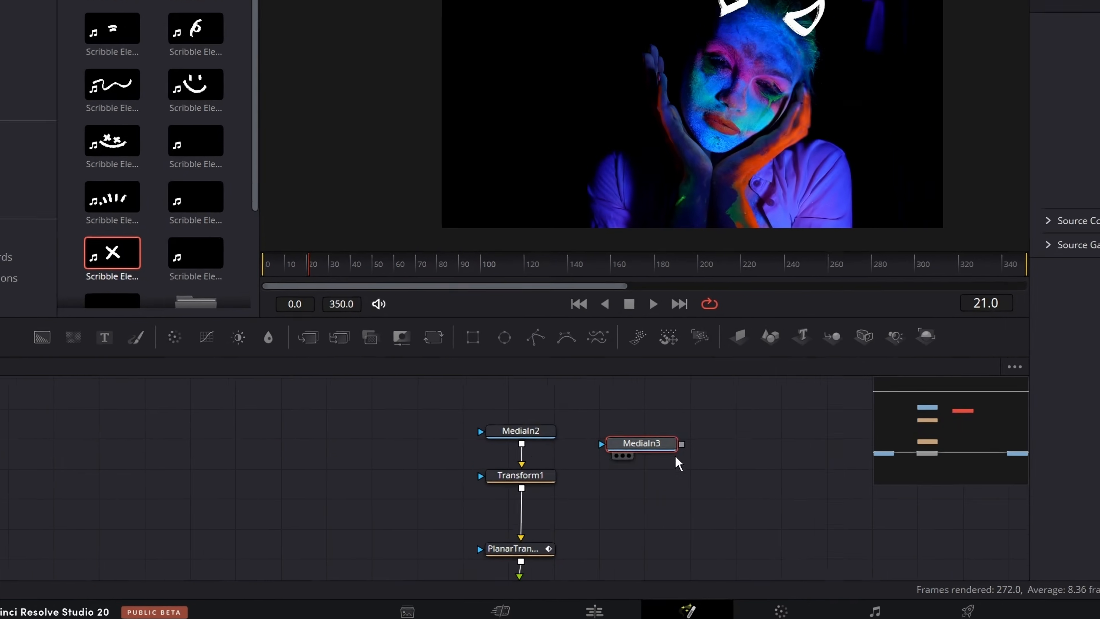
left_click_drag(681, 444, 528, 480)
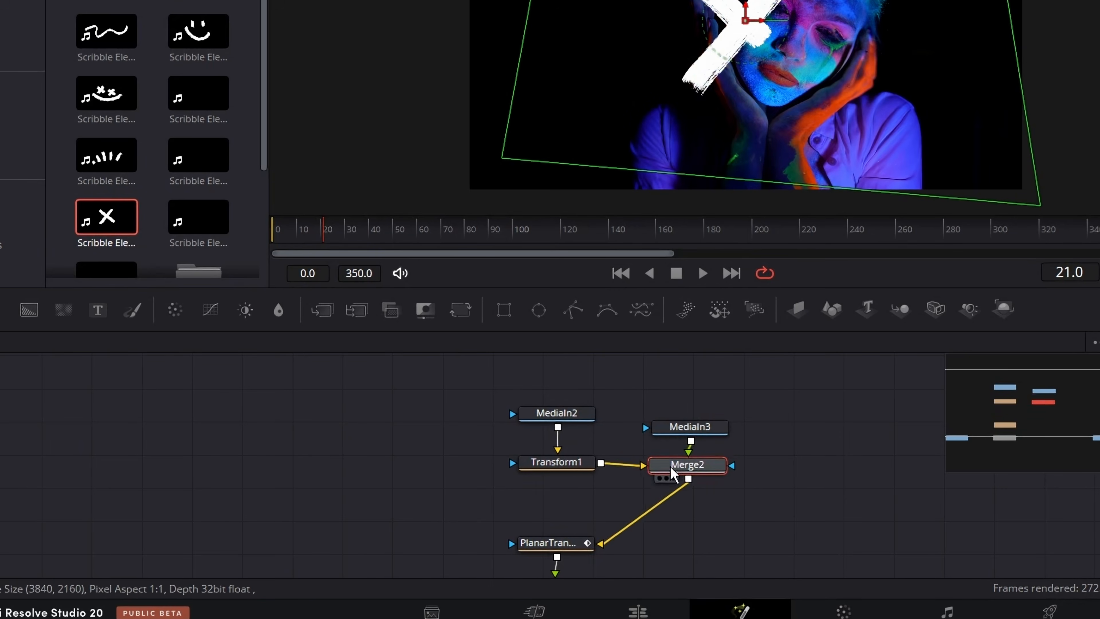
left_click_drag(673, 473, 542, 503)
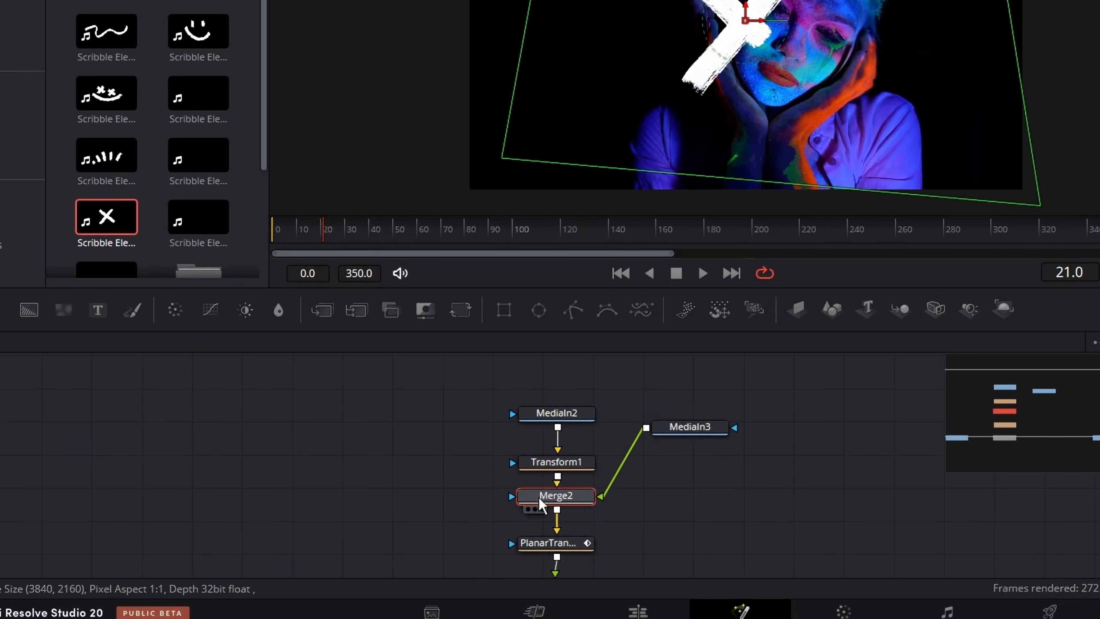
Insert a Transform node after the X clip, set its size to about 0.298, and position the X over the first eye
left_click_drag(672, 422, 716, 494)
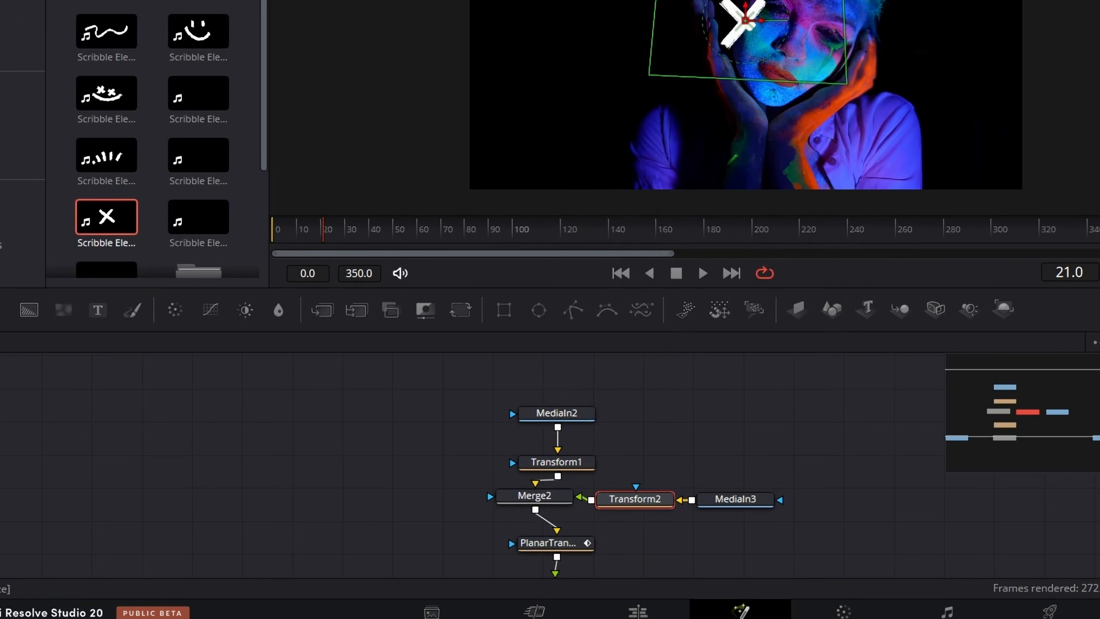
left_click_drag(1099, 97, 1096, 98)
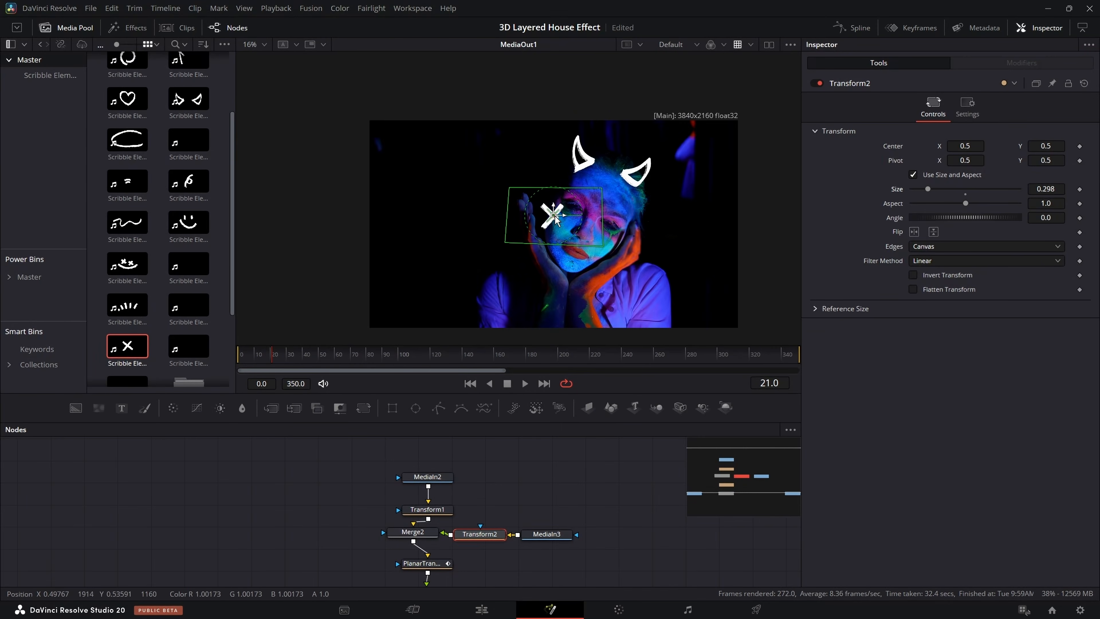
left_click_drag(555, 219, 582, 212)
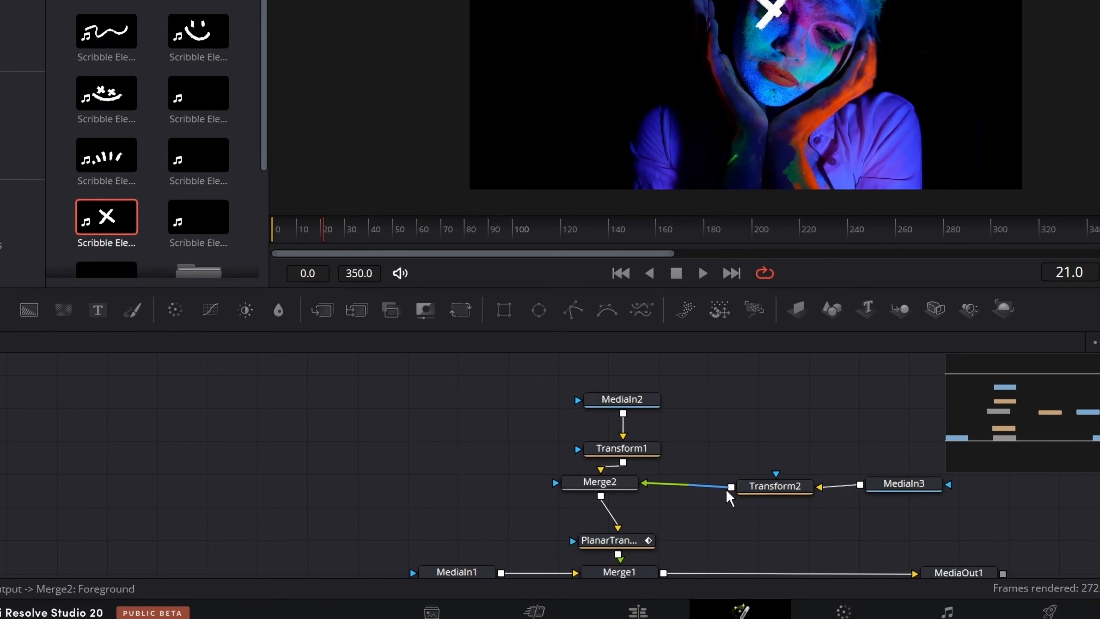
Merge Transform2's output a second time after Merge2, and insert a new Transform node before that second merge
left_click_drag(544, 526, 507, 532)
left_click_drag(676, 496, 601, 497)
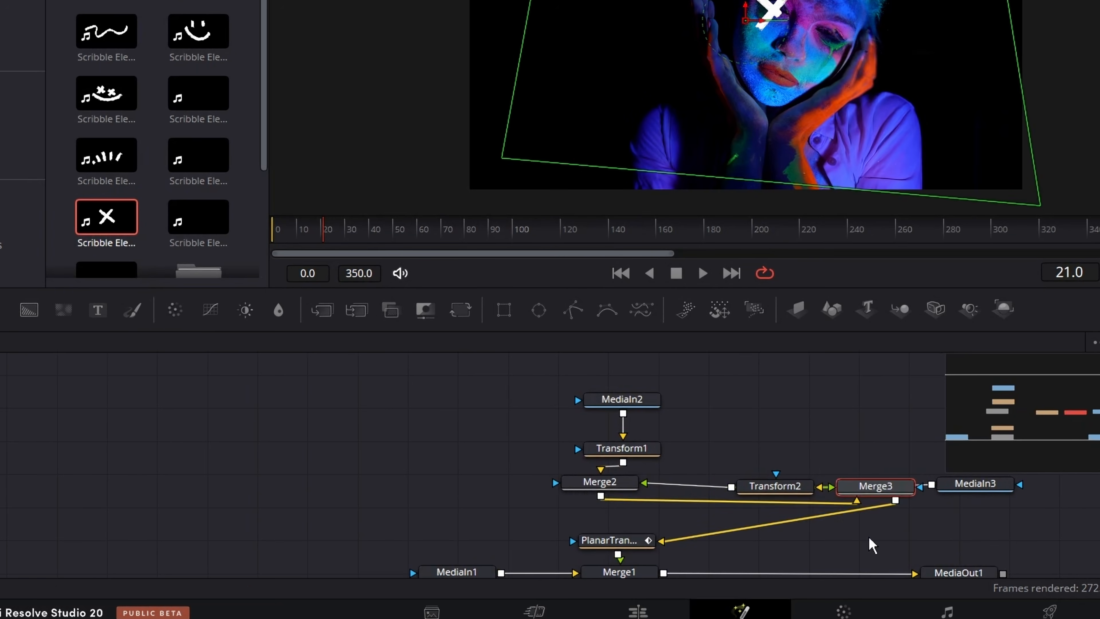
left_click_drag(874, 489, 621, 516)
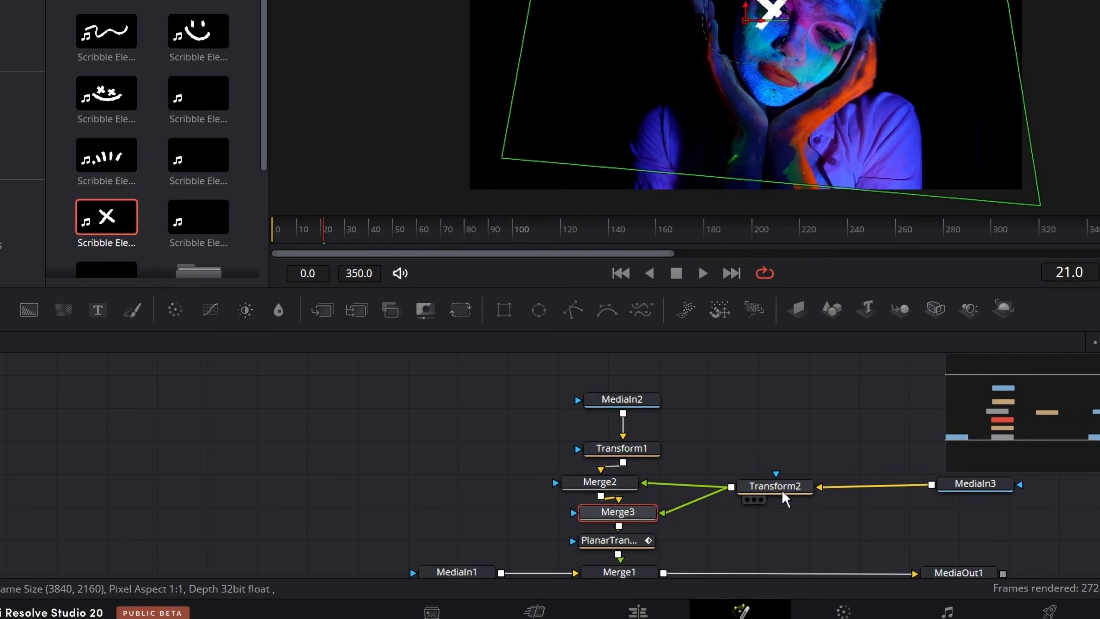
left_click(746, 528)
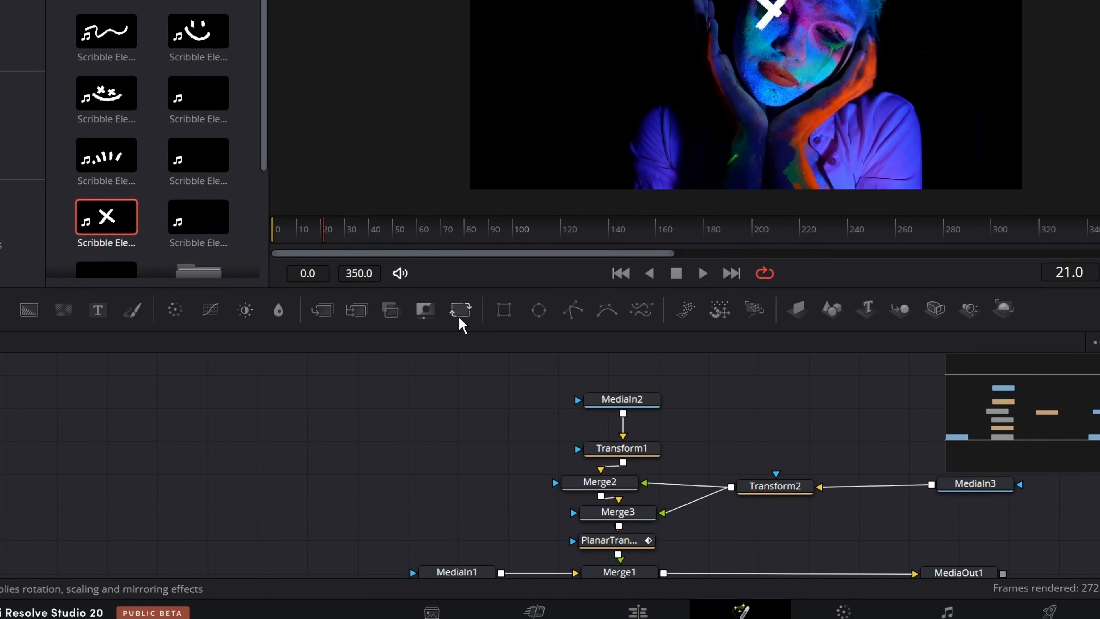
left_click_drag(461, 315, 731, 520)
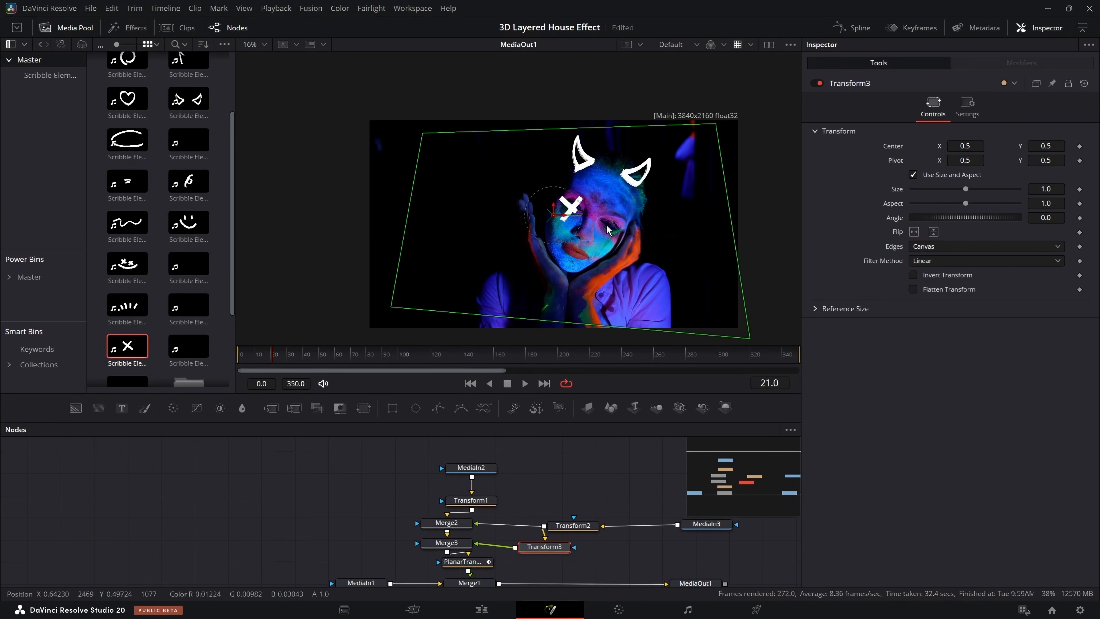
Flip the second X horizontally in Transform3 and adjust its centre to place it over the other eye
left_click_drag(965, 147, 1023, 146)
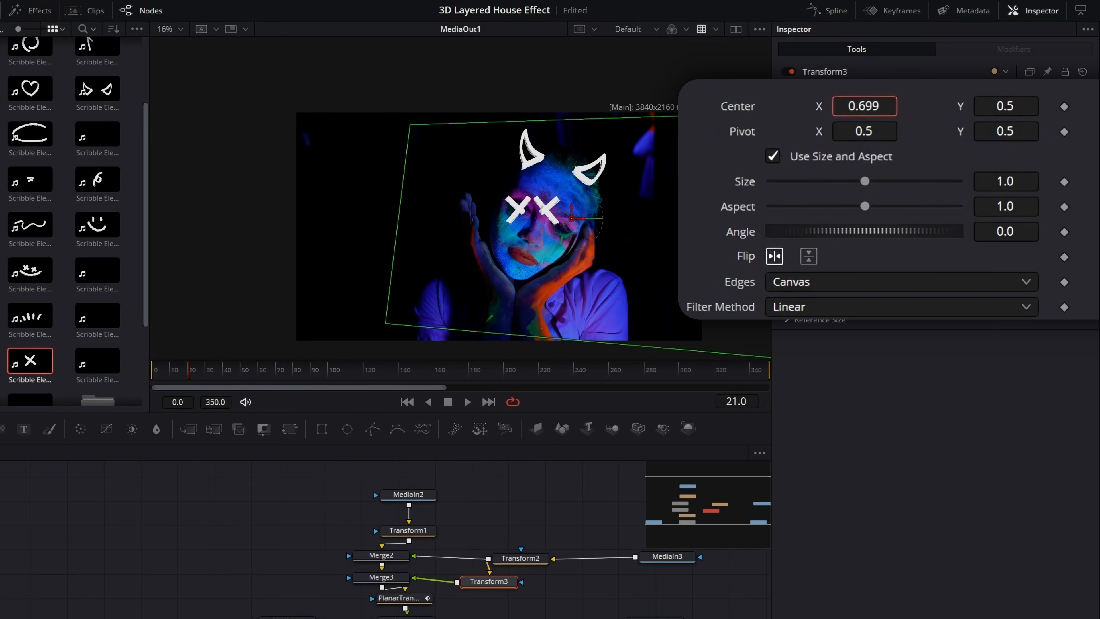
left_click_drag(865, 107, 874, 107)
left_click_drag(1007, 108, 981, 108)
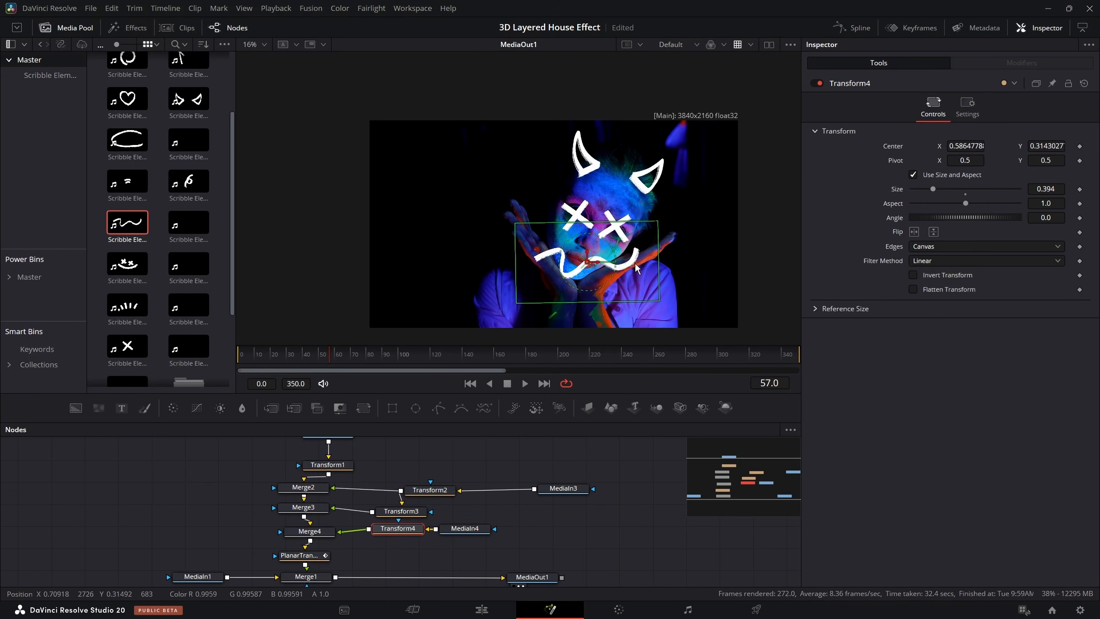
Adjust Transform4 so the wavy scribble fits over the mouth
left_click_drag(965, 203, 962, 203)
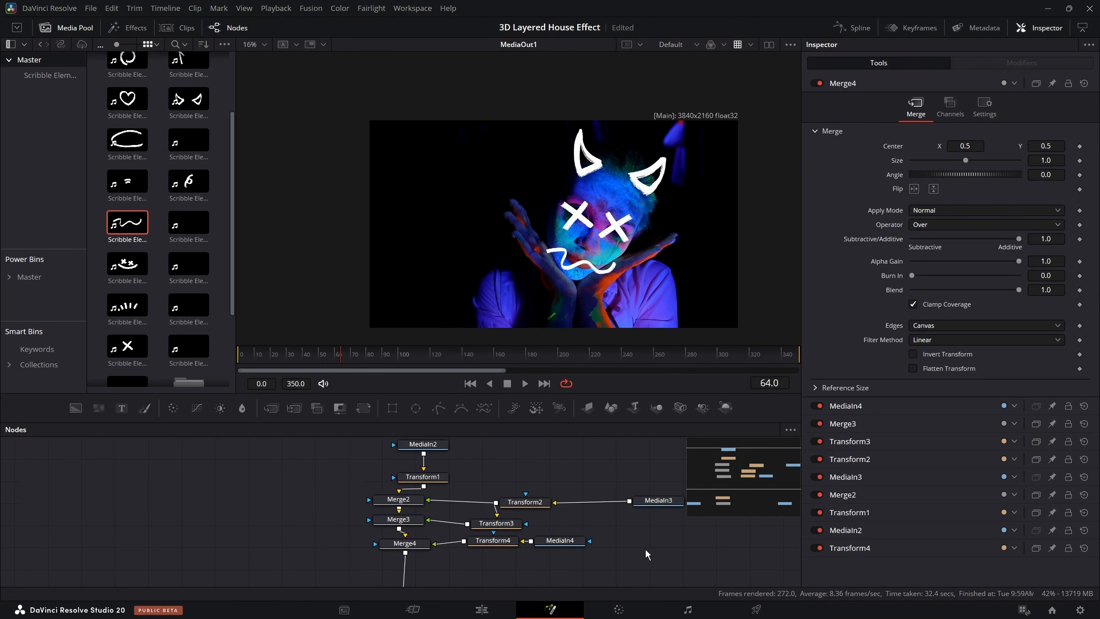
Insert a Dissolve node between Merge4 and PlanarTransform1, and connect the smiley scribble in MediaIn5 as its foreground
key("shift+space")
type("disso")
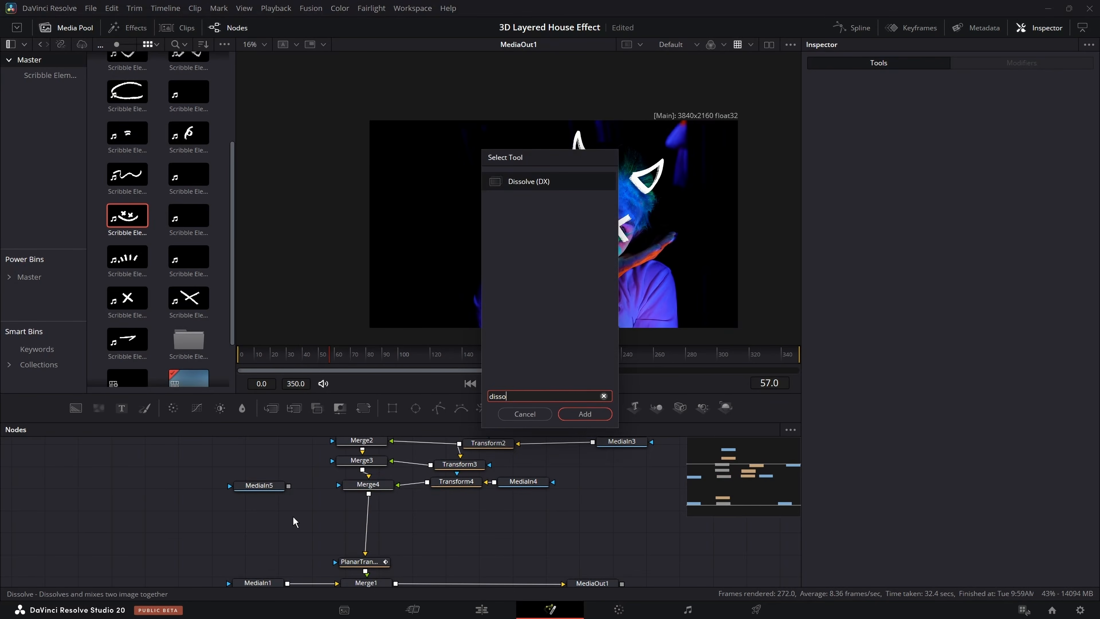
key("Return")
left_click_drag(330, 519, 367, 519)
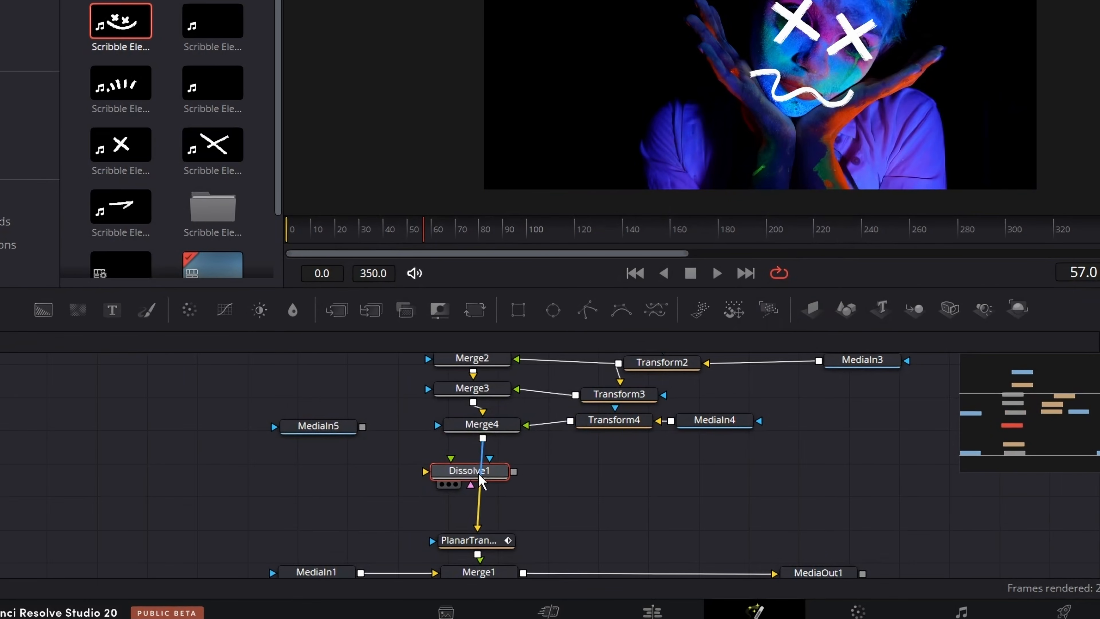
left_click_drag(482, 481, 482, 481)
left_click_drag(363, 426, 445, 472)
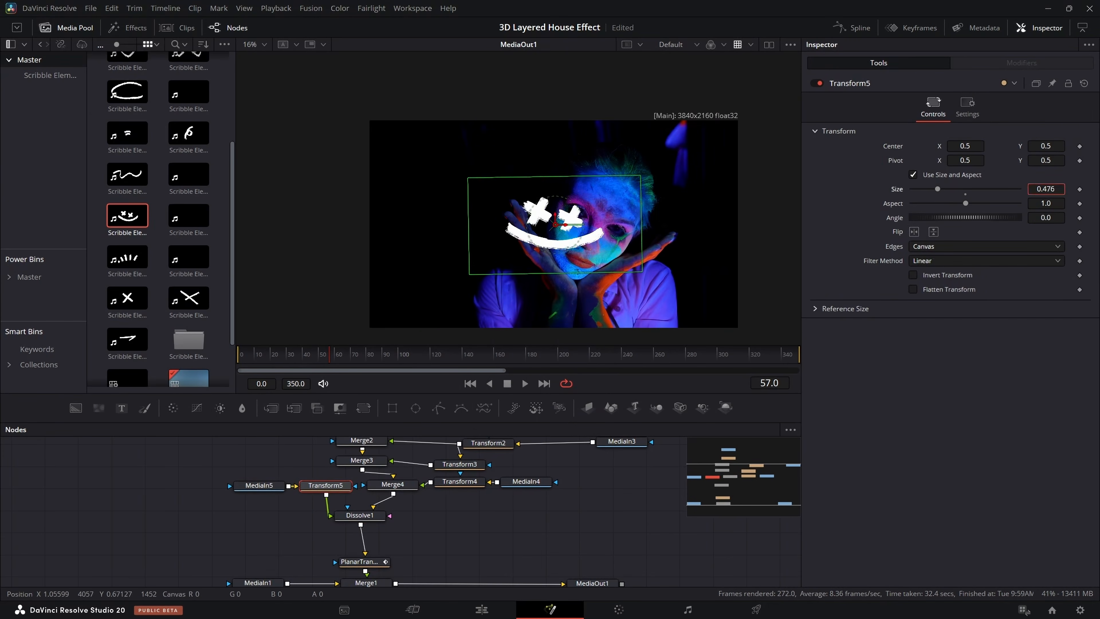
Position the smiley scribble over the face, and merge the crown scribble clip over Transform5's output
left_click_drag(594, 238, 606, 256)
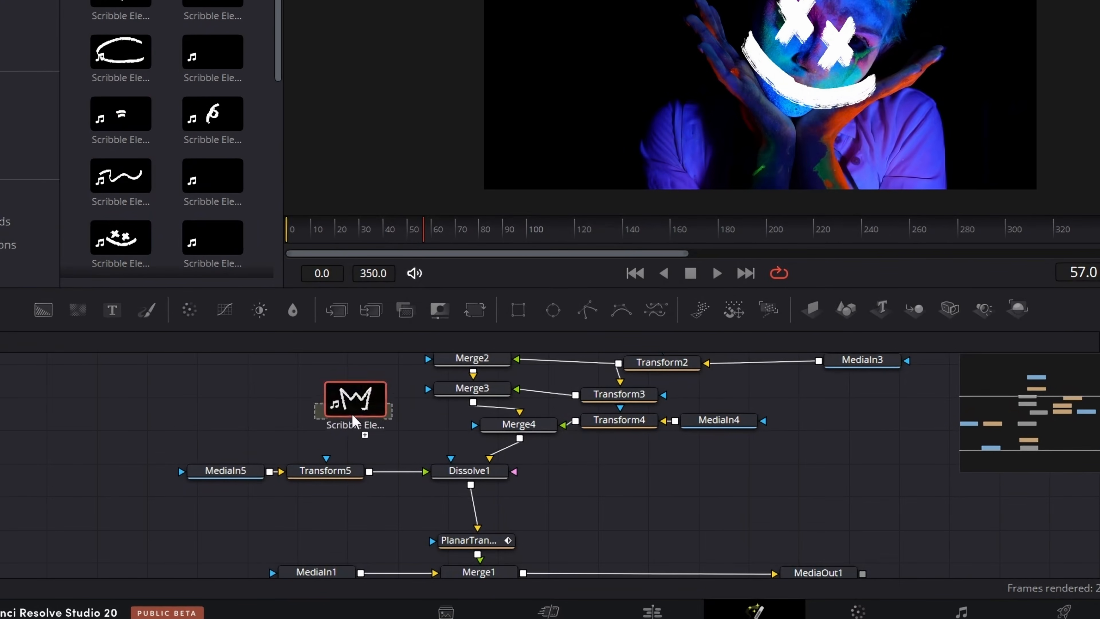
mouse_move(353, 415)
left_mouse_down()
mouse_move(344, 421)
mouse_move(379, 436)
mouse_move(370, 471)
left_mouse_up()
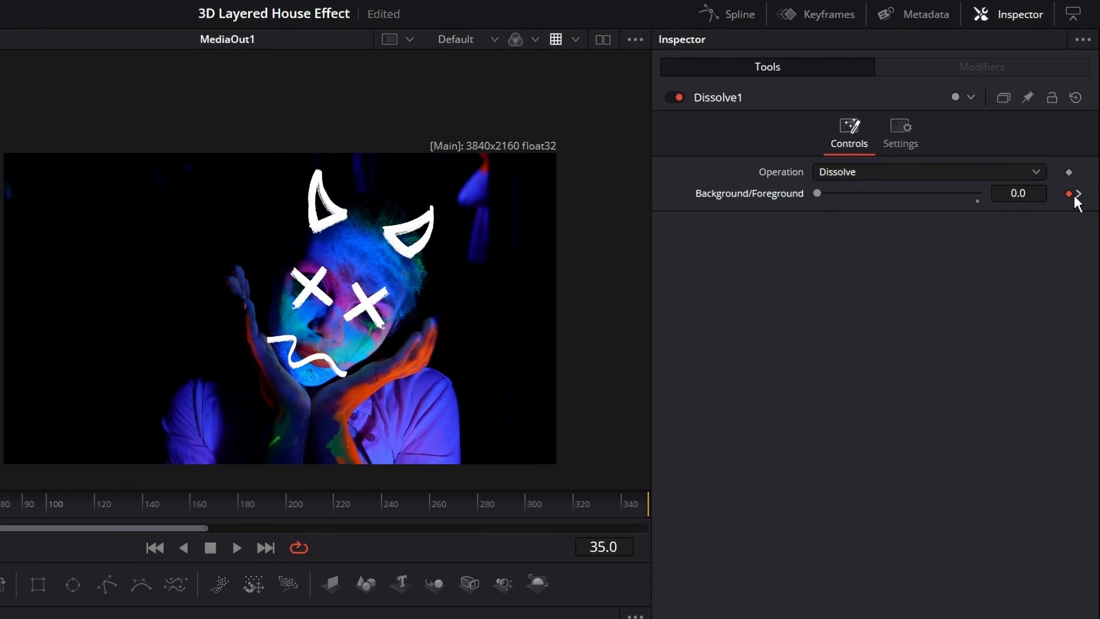
Step forward one frame from the Background/Foreground keyframe of Dissolve1 at frame 35
key("Right")
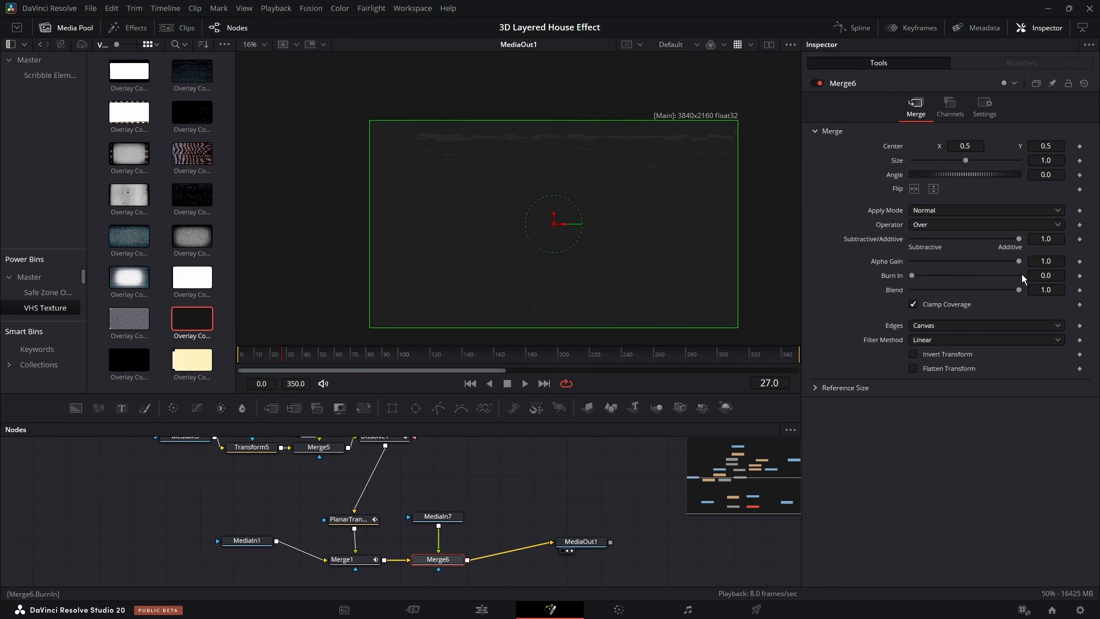
Set Merge6's apply mode to Screen and lower its blend to soften the VHS texture overlay
left_click(942, 210)
left_click(943, 239)
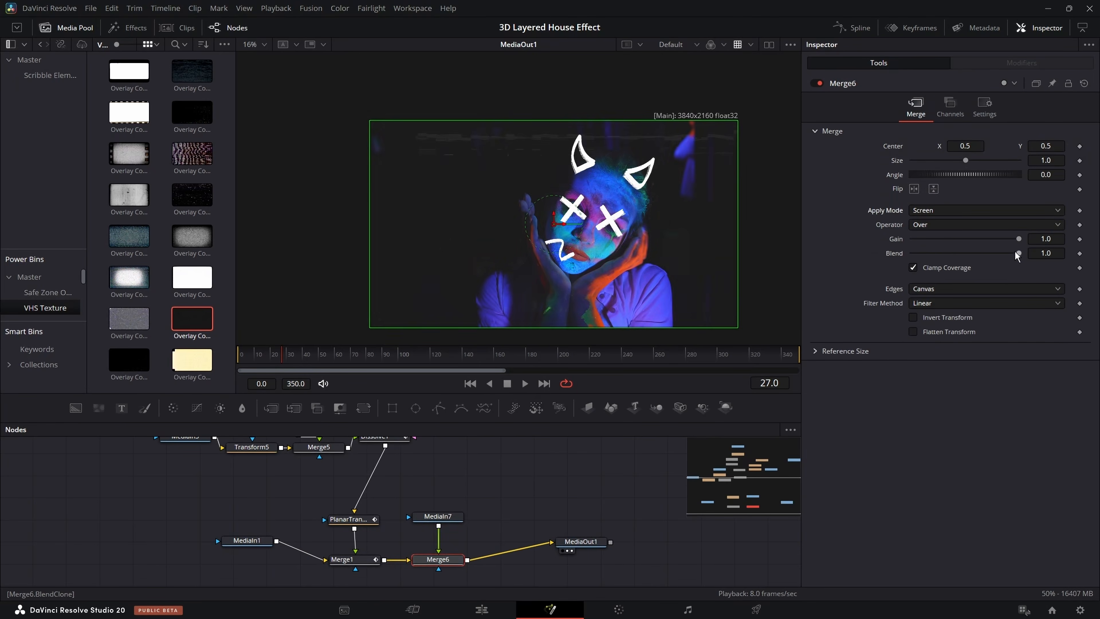
left_click_drag(1019, 252, 952, 253)
left_click(342, 561)
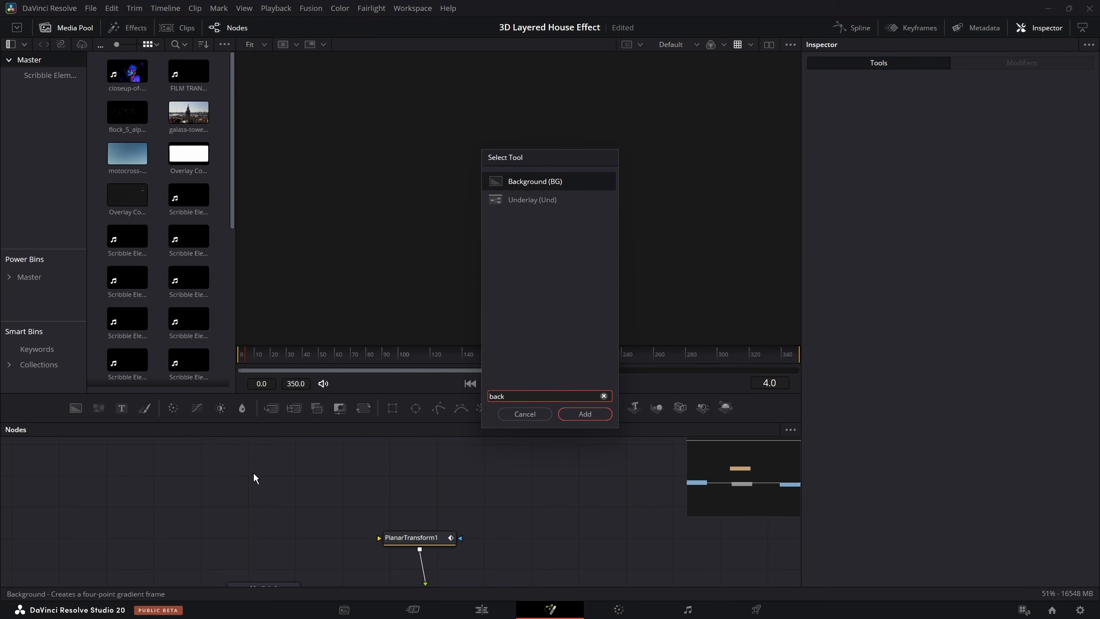
Add a Background node beside PlanarTransform1 and set its alpha to 0.0
key("Return")
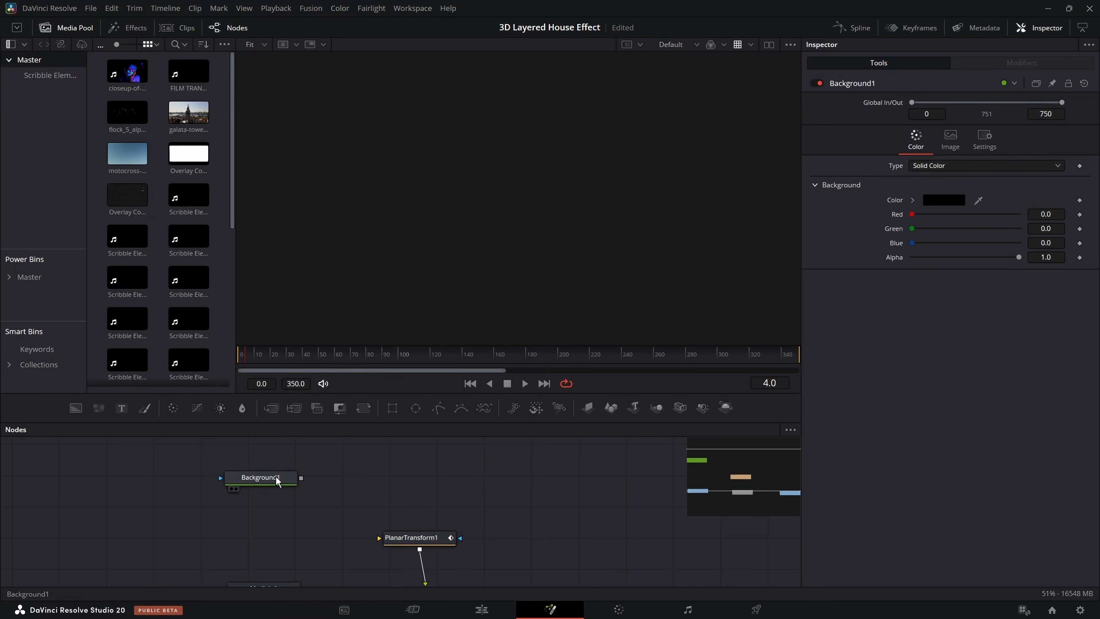
left_click_drag(278, 480, 271, 508)
left_click_drag(1019, 257, 794, 265)
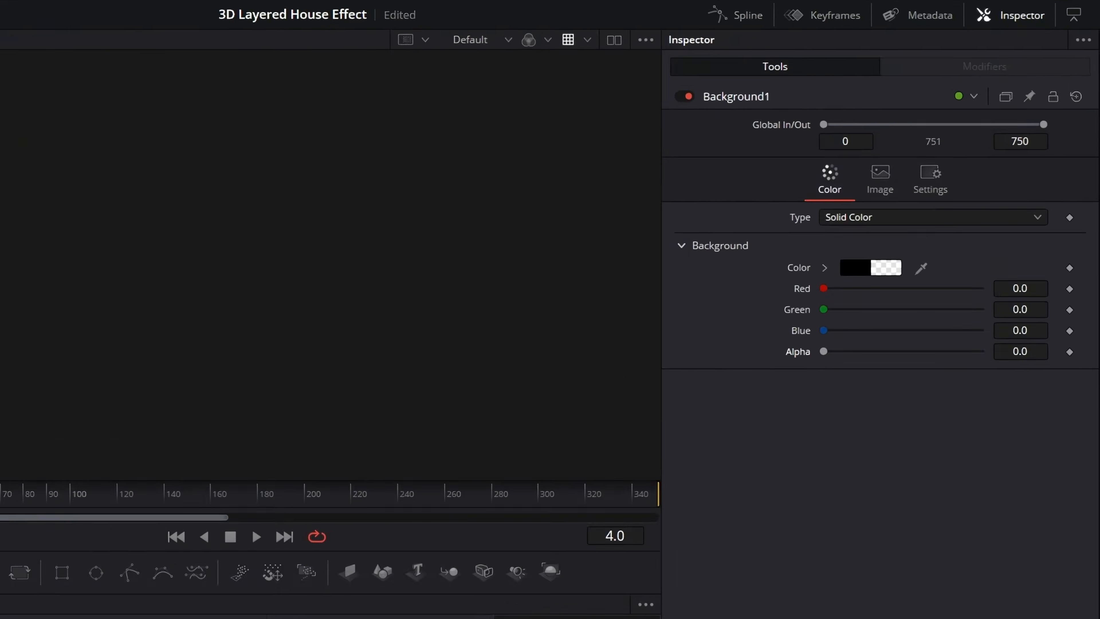
Show Background1 in the viewer and add a Paint node after it with the Stroke brush selected
key("2")
key("shift+space")
type("paint")
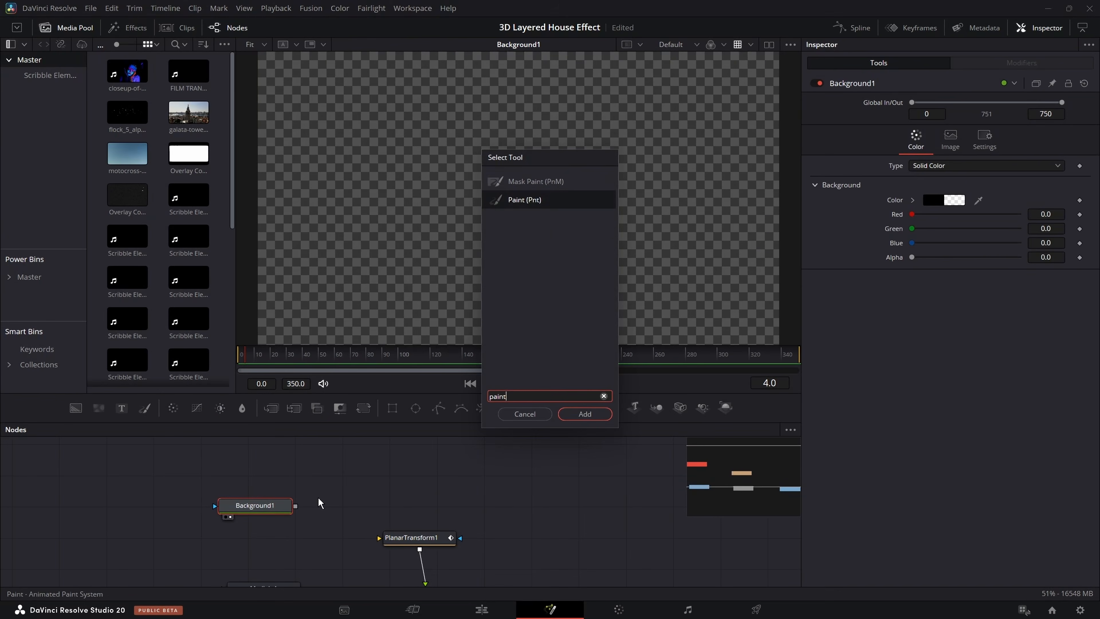
key("Return")
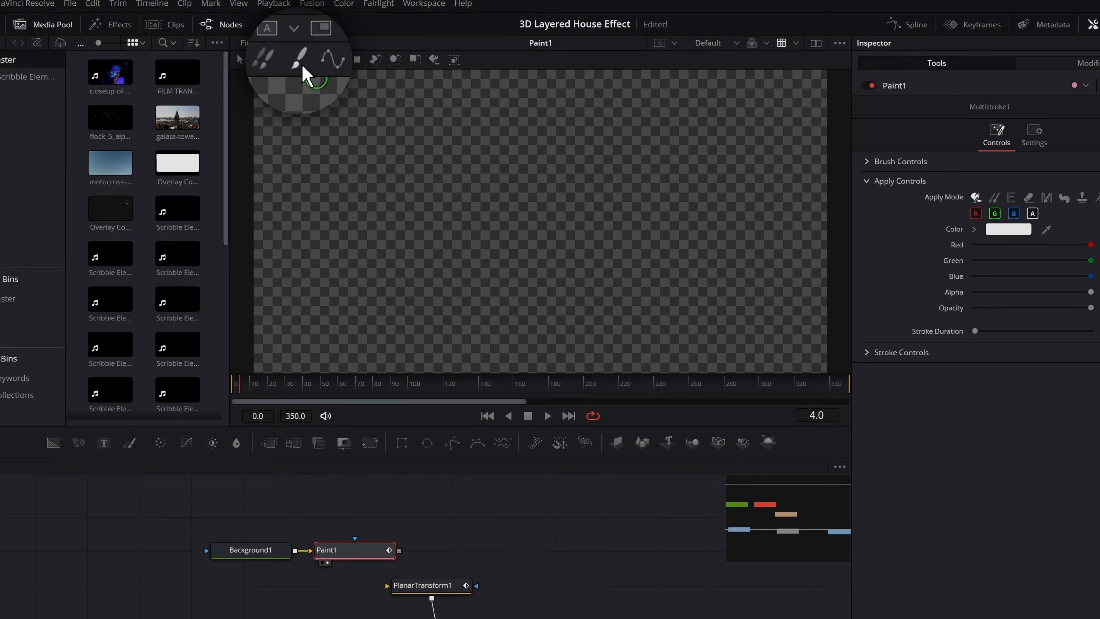
left_click(300, 61)
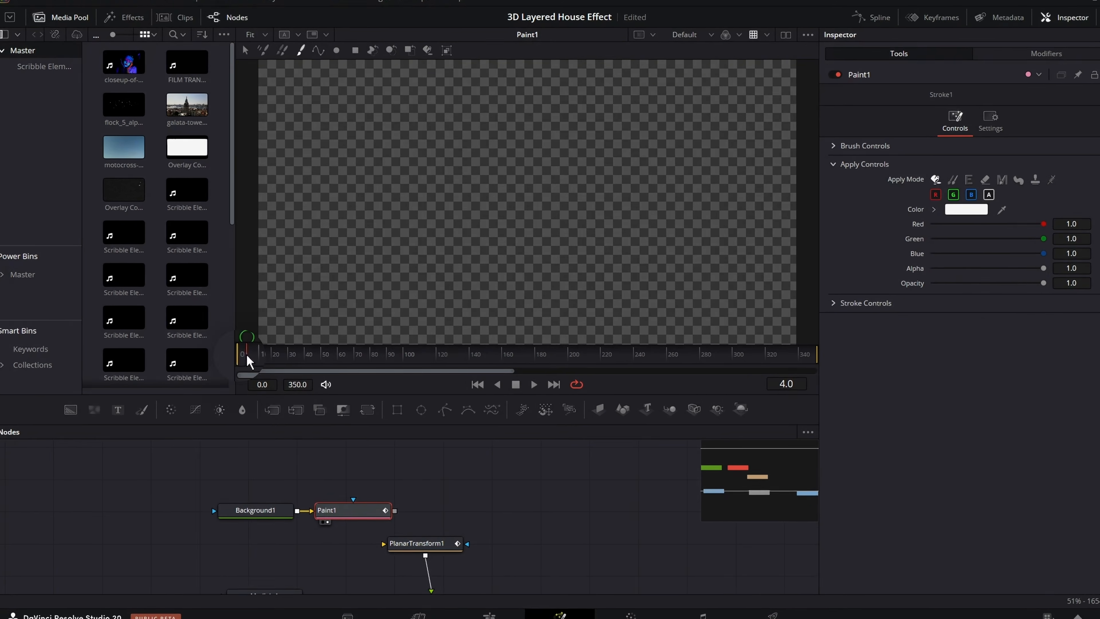
At frame 0, set the stroke animation to Limited duration with a duration of 4.0, using a solid circular brush of size 0.0075
left_click(240, 386)
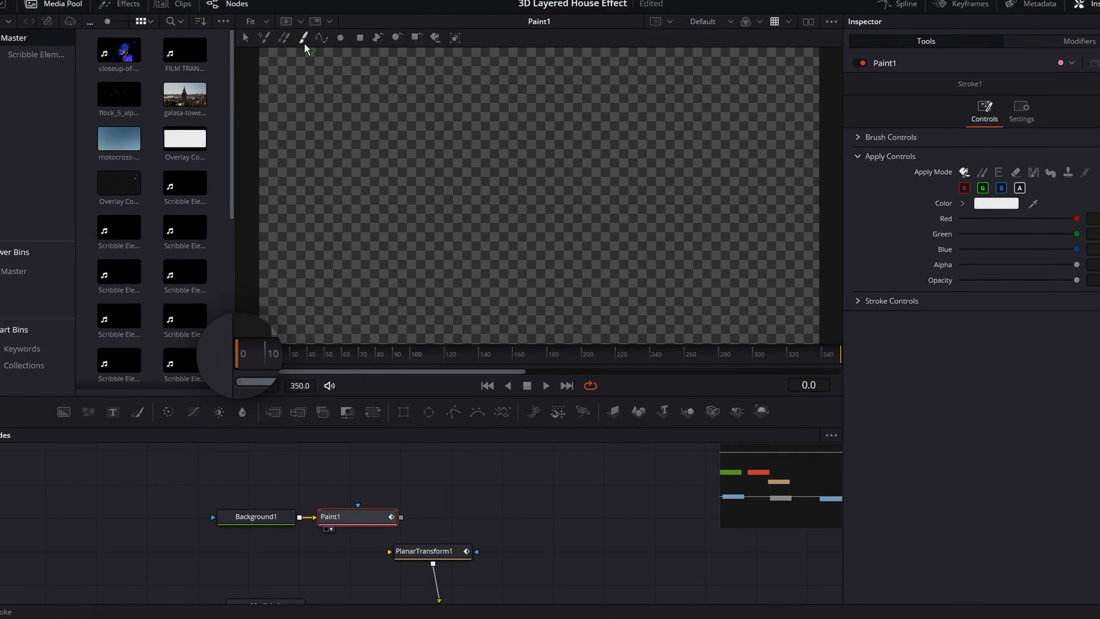
left_click(877, 300)
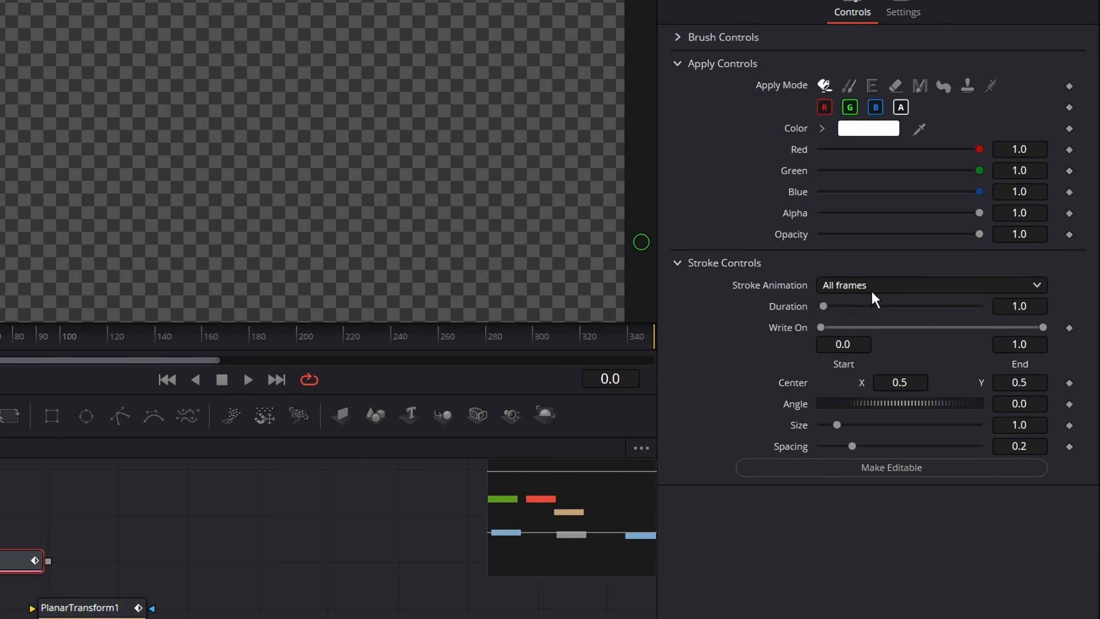
left_click(872, 291)
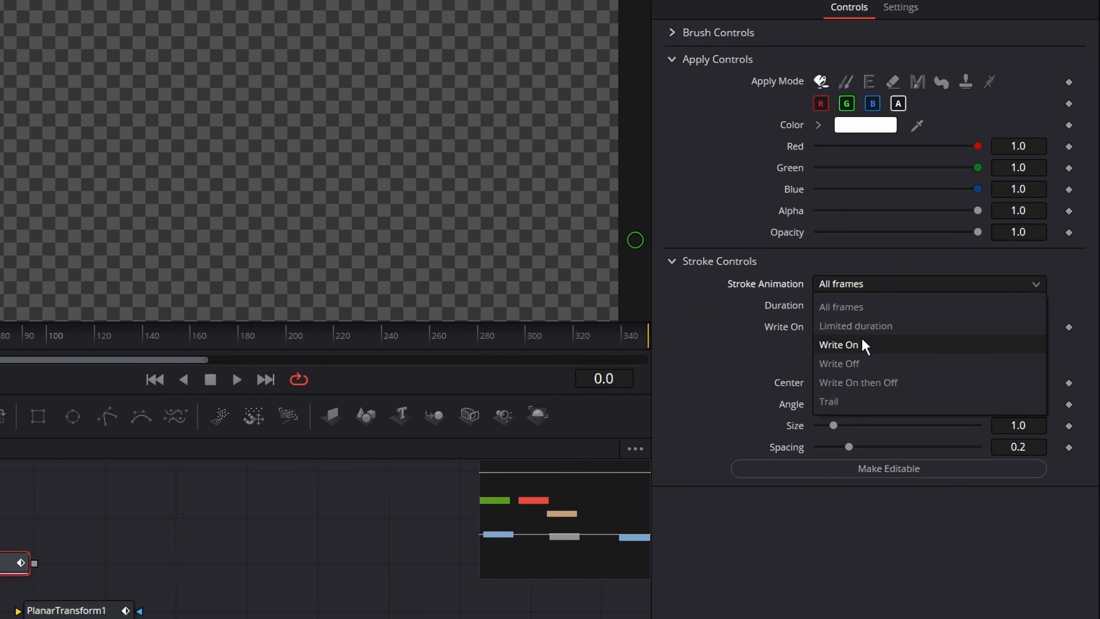
left_click(868, 329)
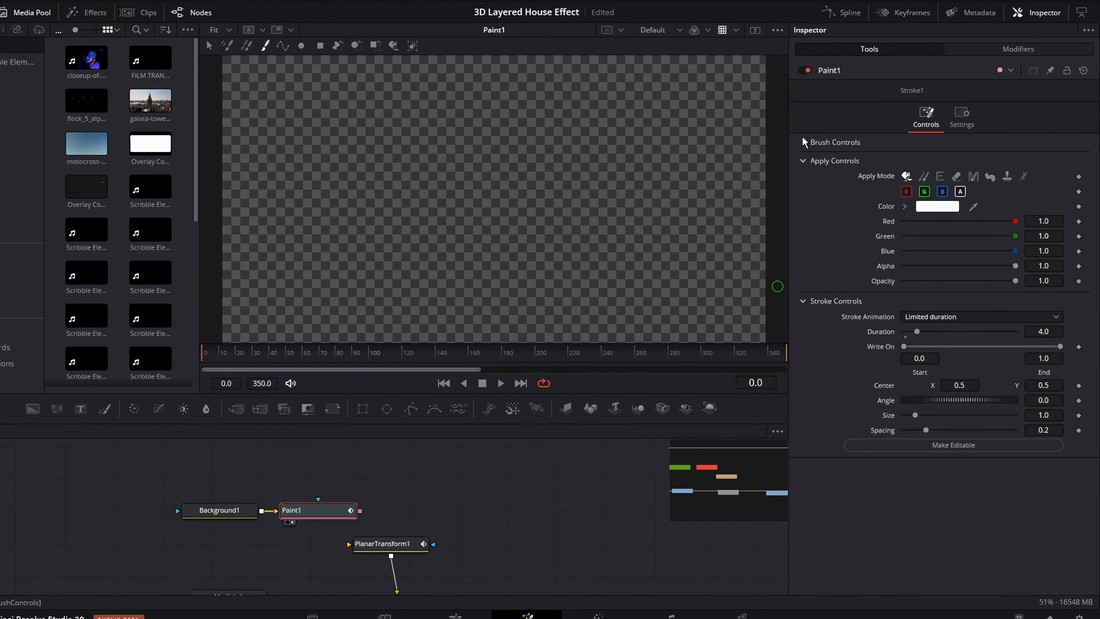
left_click(817, 152)
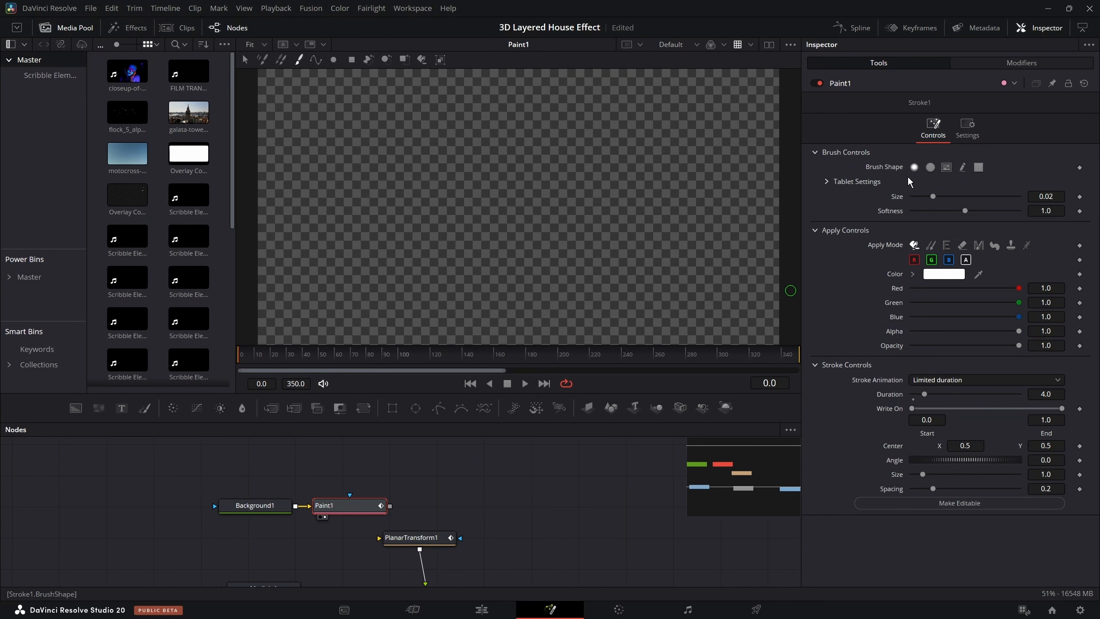
left_click(929, 169)
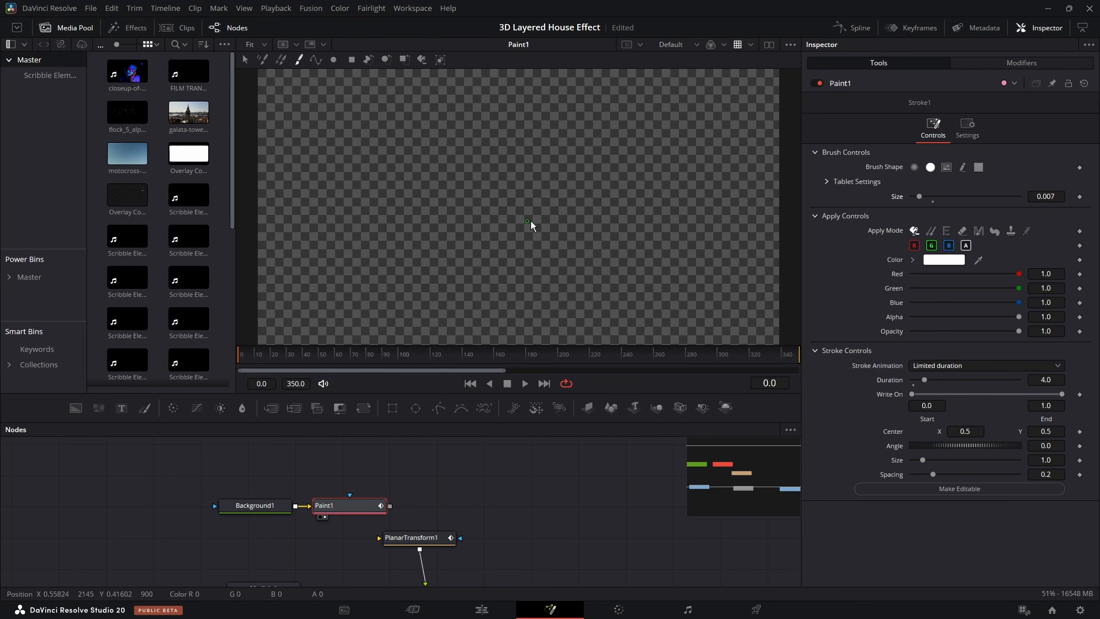
Add a Time Speed node after Paint1 and set its delay to 0.5
key("shift+space")
type("time")
key("Return")
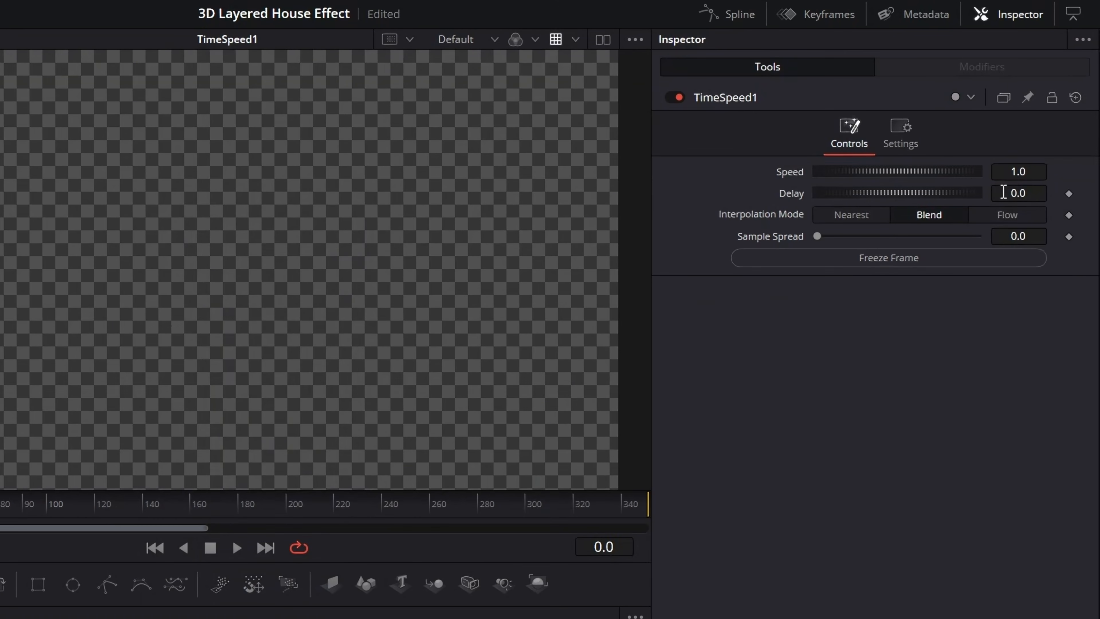
left_click(1045, 149)
type("0.5")
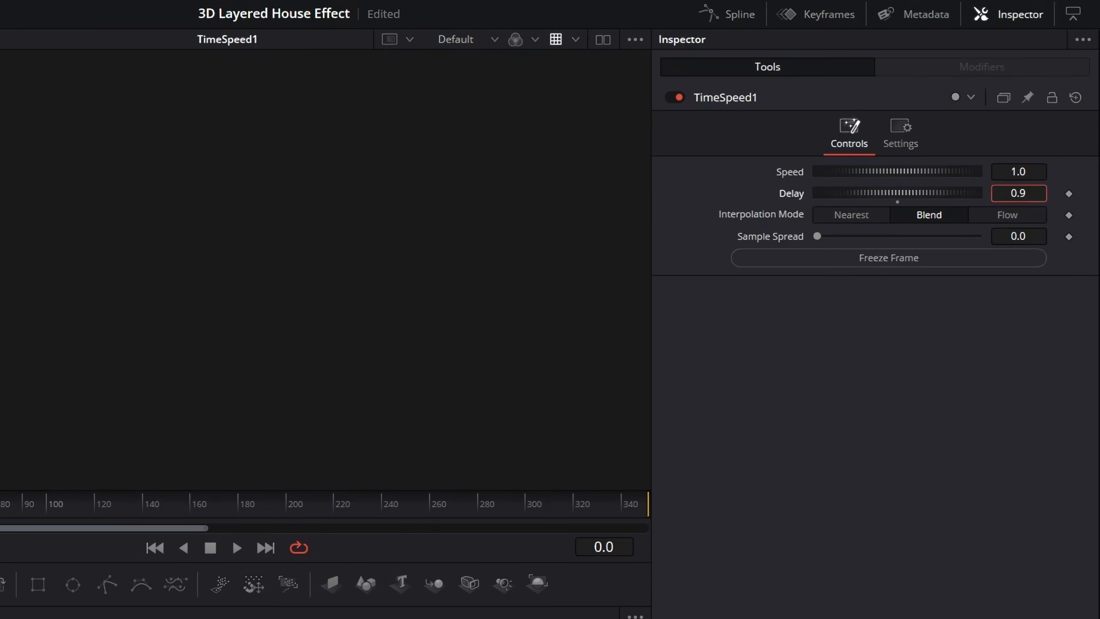
key("Return")
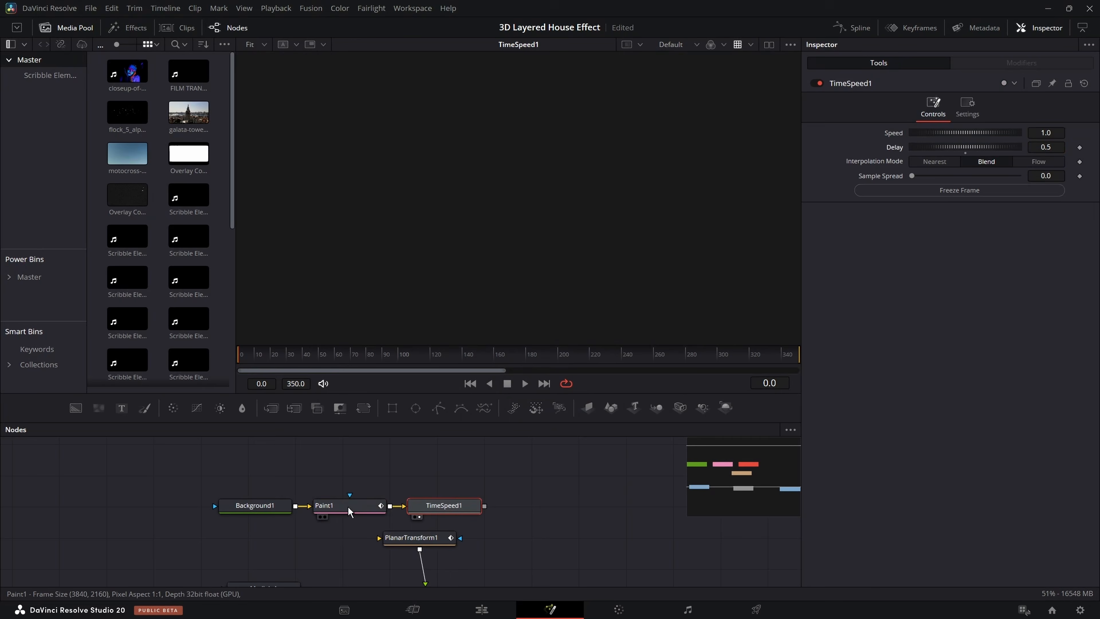
Show Paint1 in the viewer and draw a large X with two strokes at frame 0
left_click(348, 509)
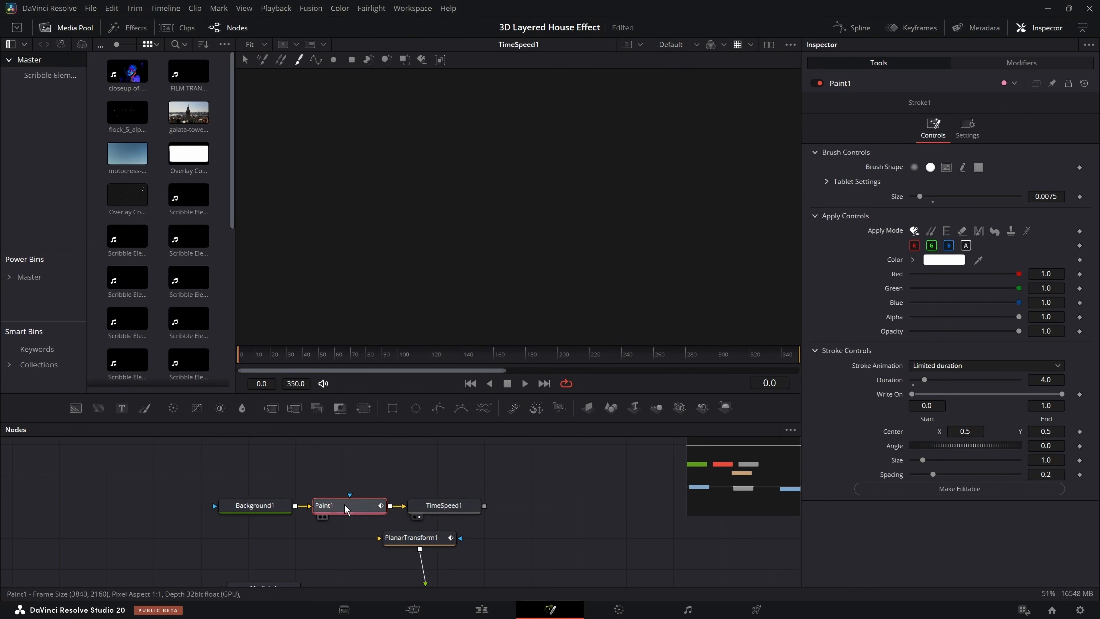
key("1")
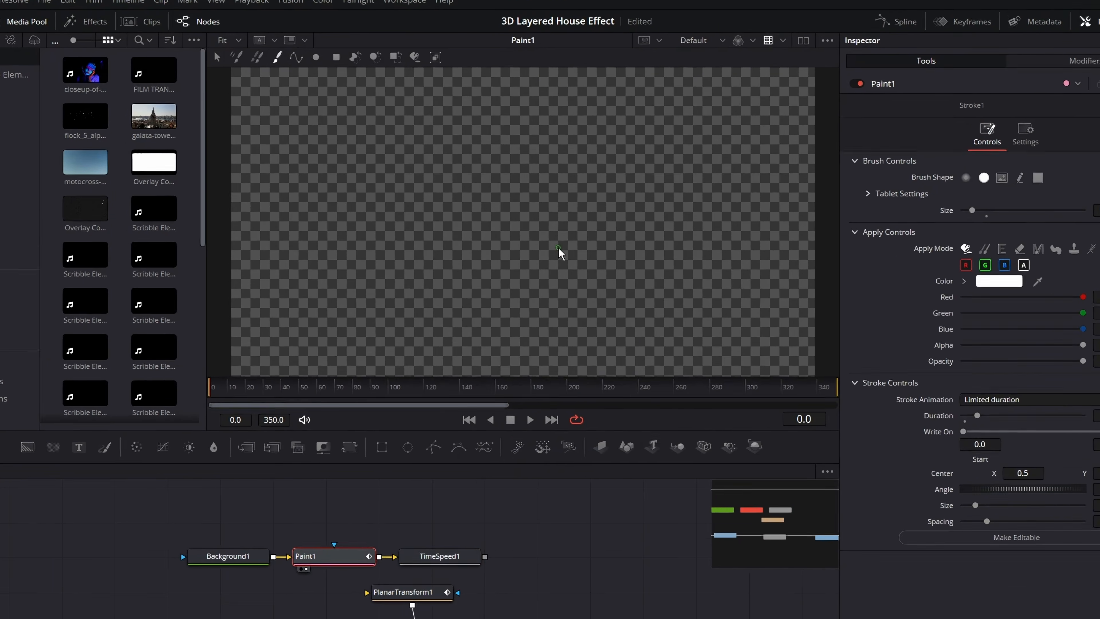
scroll(498, 160, "down", 2)
left_click_drag(478, 144, 595, 232)
left_click_drag(569, 145, 560, 160)
left_click_drag(597, 198, 509, 306)
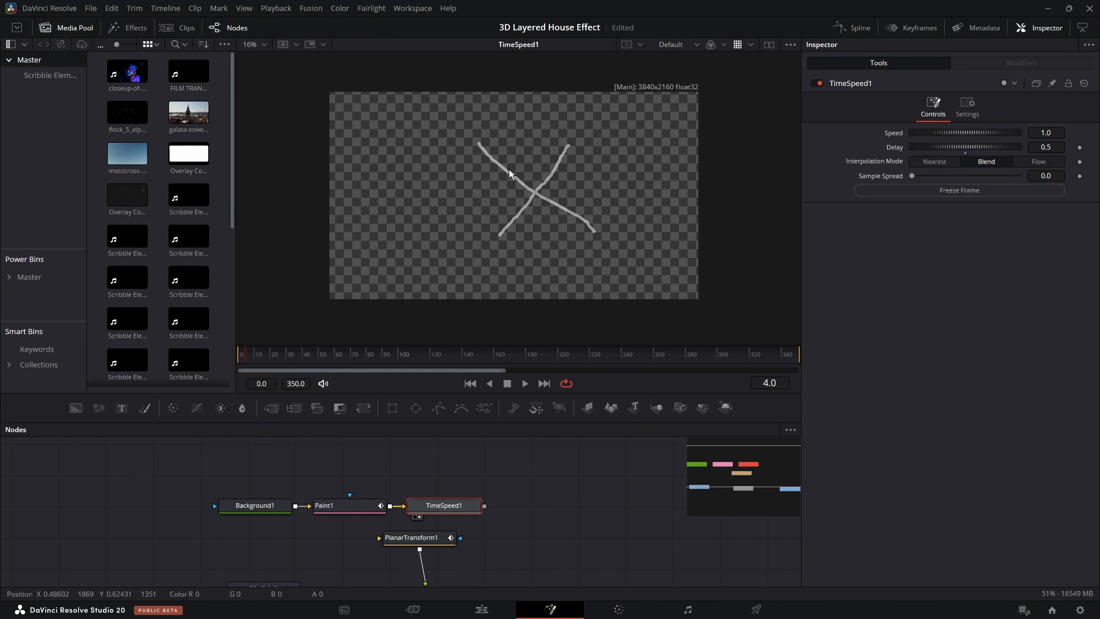
At frame 4, trace over the faded X with new Paint1 strokes while viewing TimeSpeed1
scroll(565, 221, "up", 2)
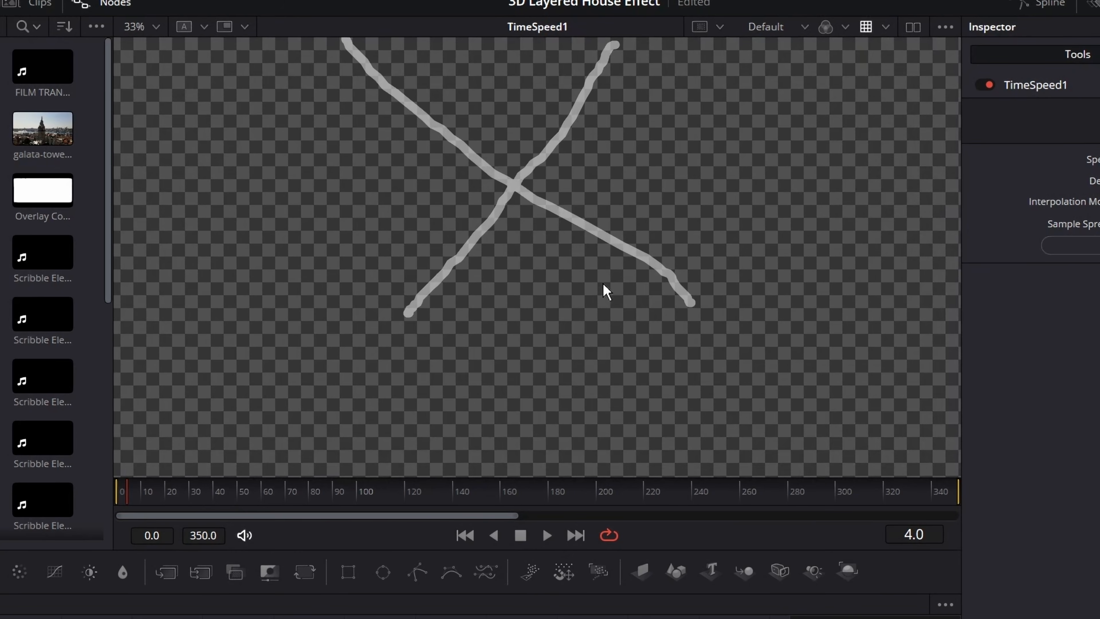
left_click_drag(560, 259, 537, 356)
left_click(368, 617)
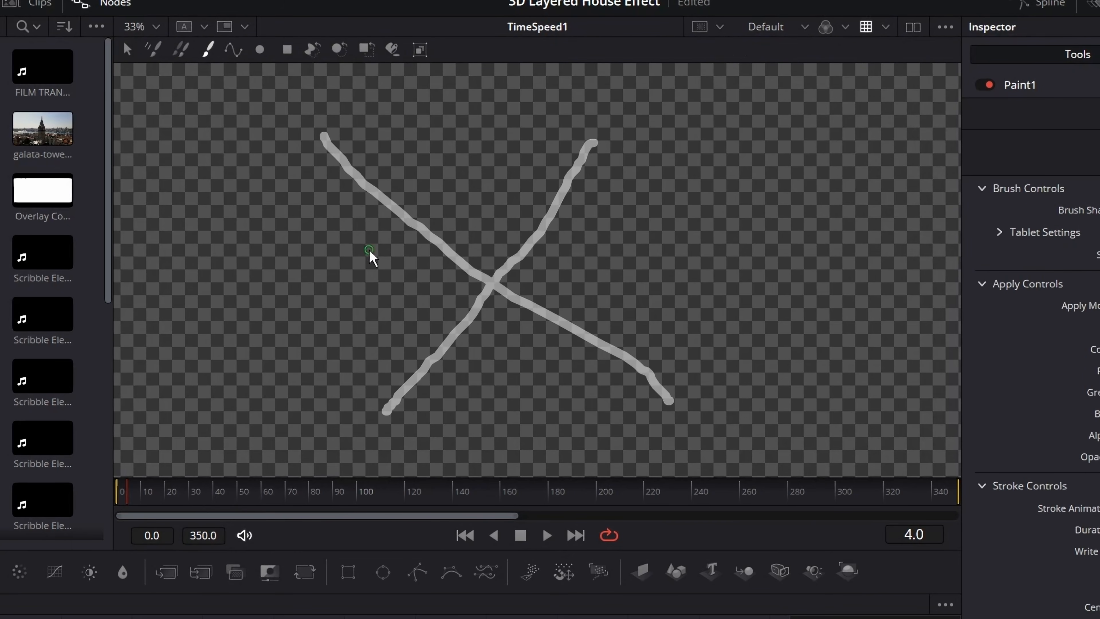
left_click_drag(325, 141, 518, 310)
left_click_drag(644, 382, 667, 398)
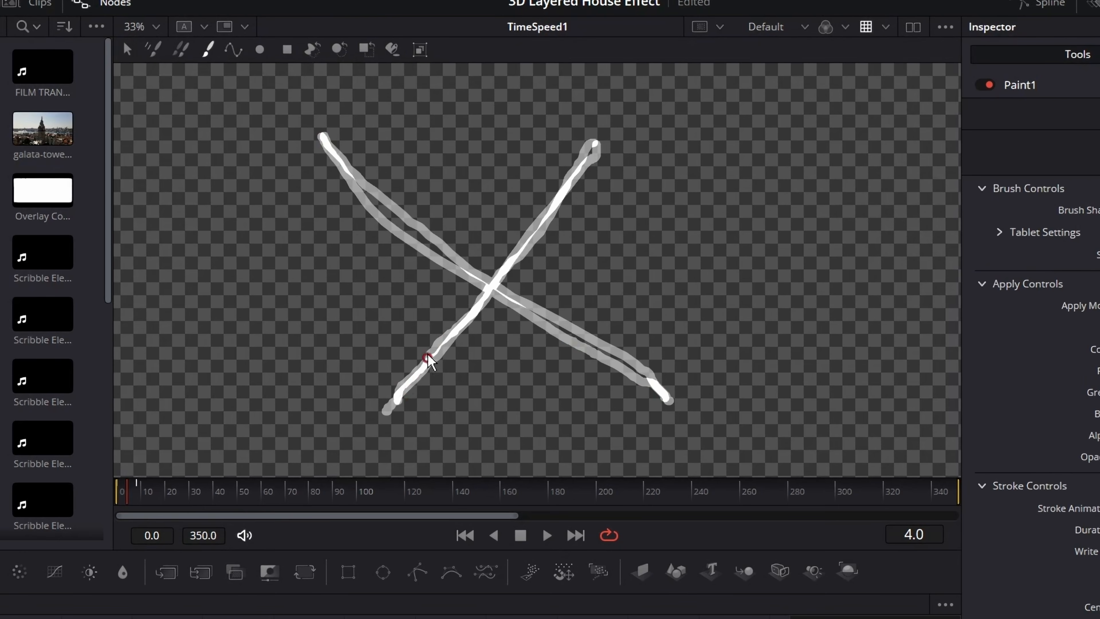
Advance four frames to frame 8 and trace the faded X again
key("Right")
key("Right")
key("Right")
key("Right")
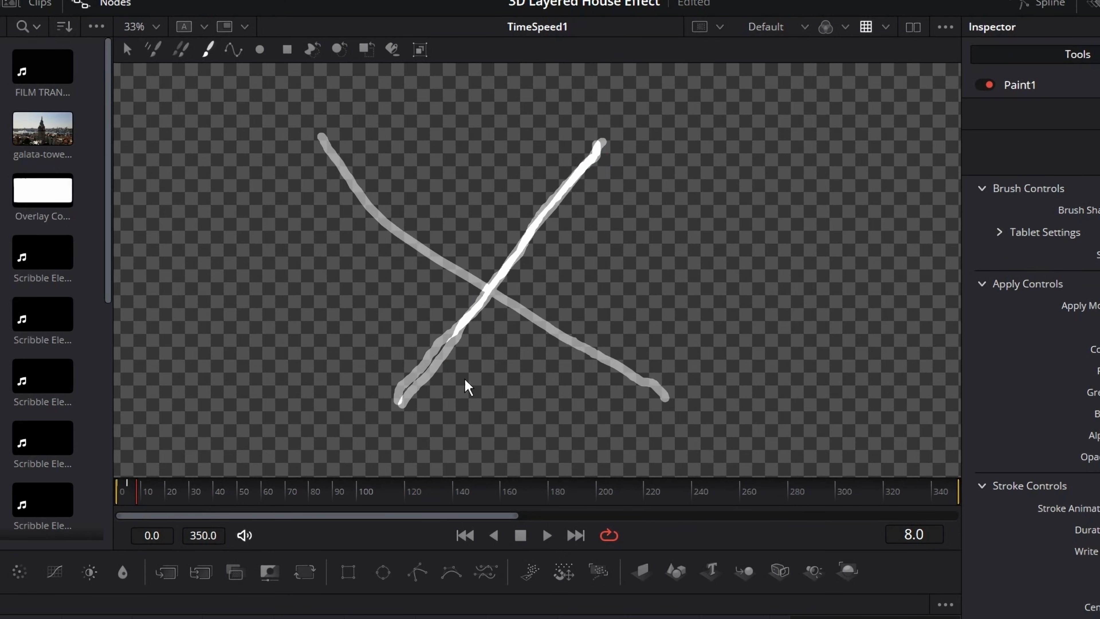
mouse_move(331, 149)
left_mouse_down()
mouse_move(364, 199)
mouse_move(657, 387)
left_mouse_up()
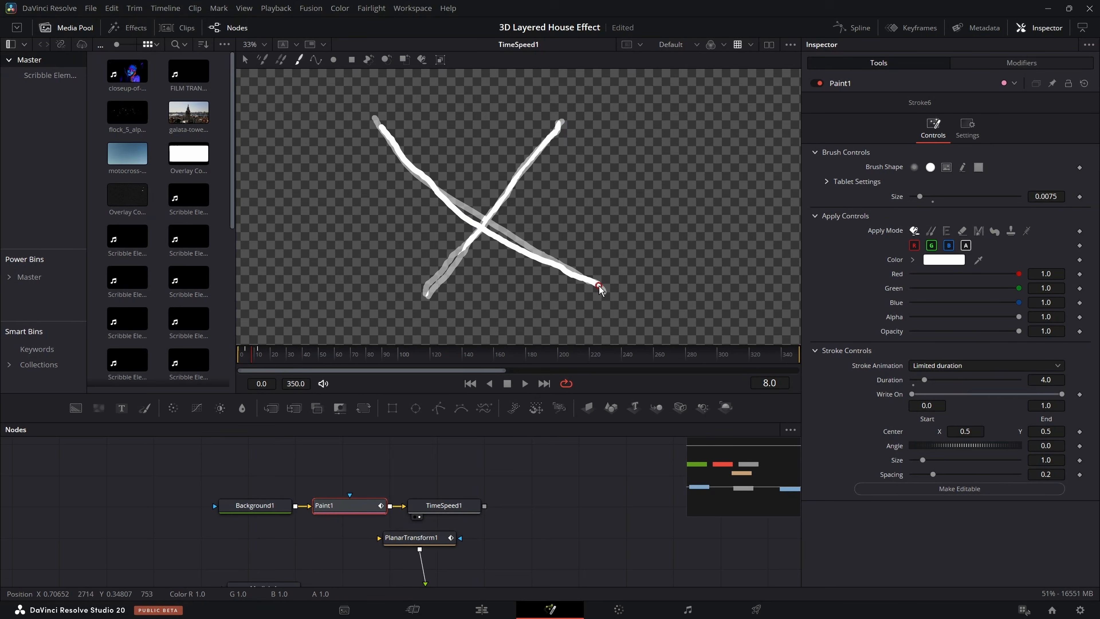
Continue redrawing the X with two fresh strokes every four frames until just before frame 40
key("Right")
key("Right")
key("Right")
key("Right")
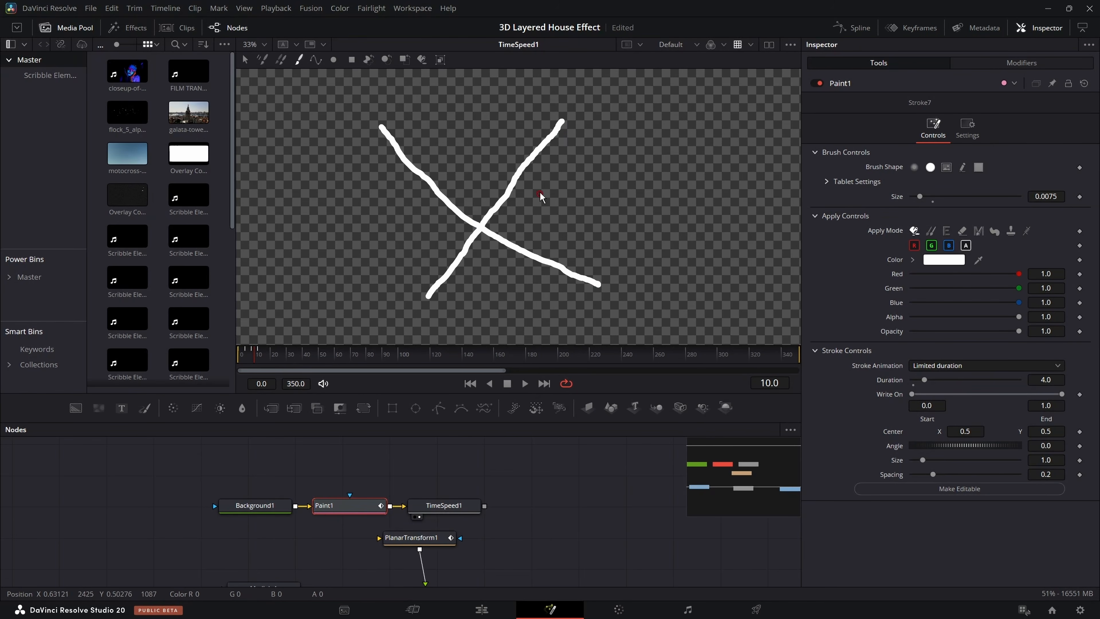
key("Right")
key("Right")
key("Right")
key("Right")
mouse_move(390, 141)
left_mouse_down()
mouse_move(594, 290)
mouse_move(587, 298)
left_mouse_up()
key("Right")
key("Right")
key("Right")
key("Right")
key("Right")
key("Right")
key("Right")
key("Right")
left_click_drag(556, 121, 407, 296)
left_click_drag(391, 141, 580, 300)
key("Right")
key("Right")
key("Right")
key("Right")
left_click_drag(554, 122, 405, 297)
left_click_drag(392, 140, 579, 299)
Delete TimeSpeed1, show Paint1 in the viewer, and scrub through the hand-drawn X animation up to frame 40
left_click(302, 357)
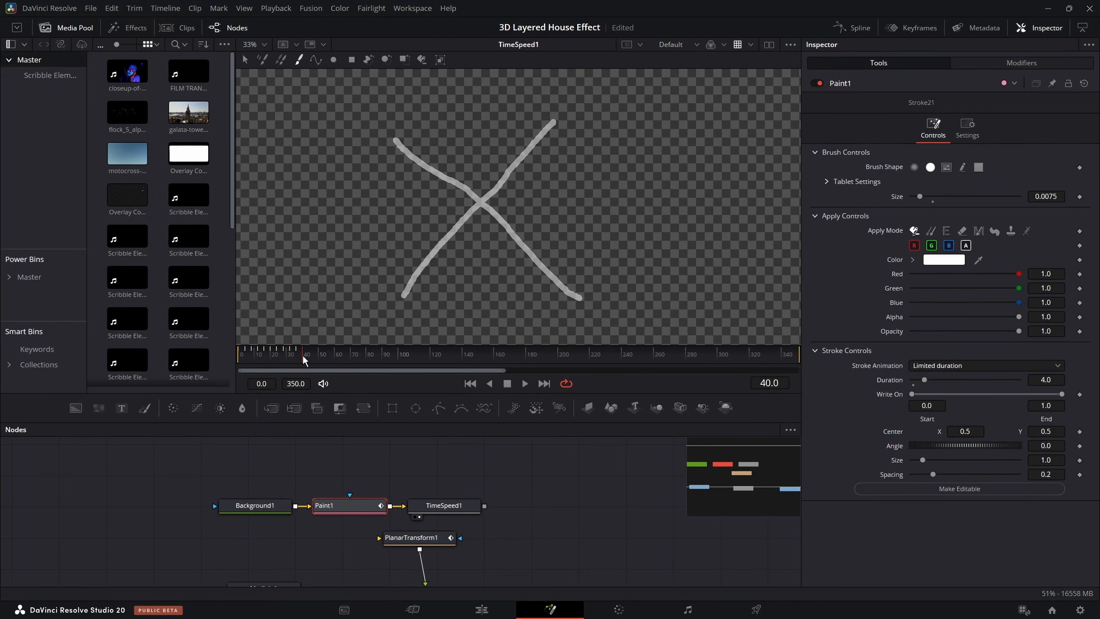
left_click(444, 506)
key("Delete")
left_click(350, 506)
key("2")
mouse_move(266, 357)
left_mouse_down()
mouse_move(237, 354)
mouse_move(302, 356)
left_mouse_up()
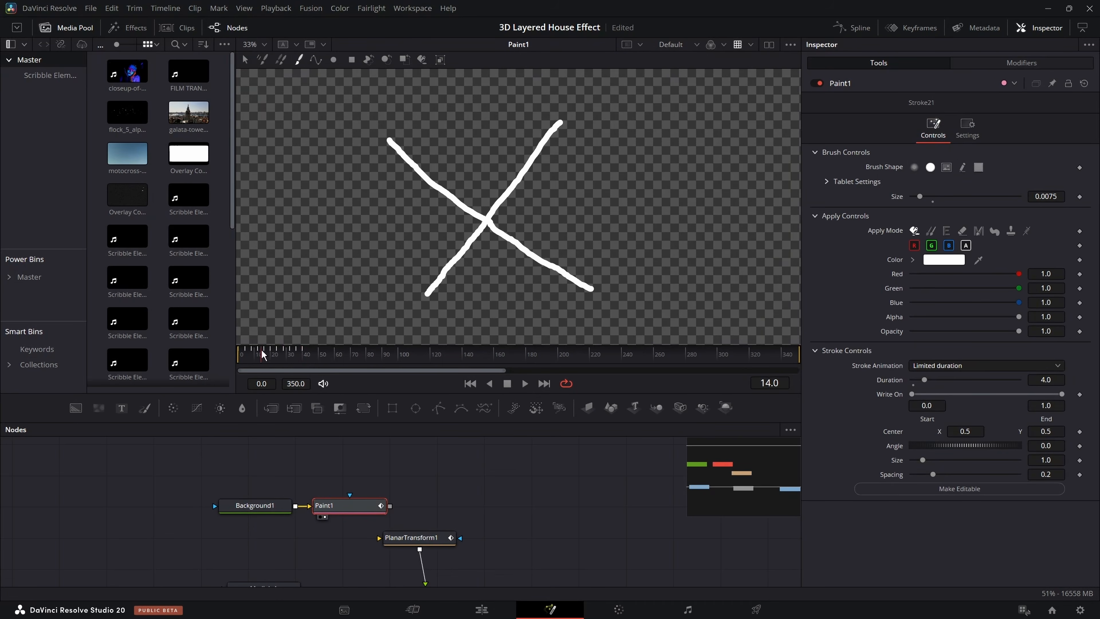
Add a Time Stretcher node after Paint1
key("shift+space")
type("time")
key("Down")
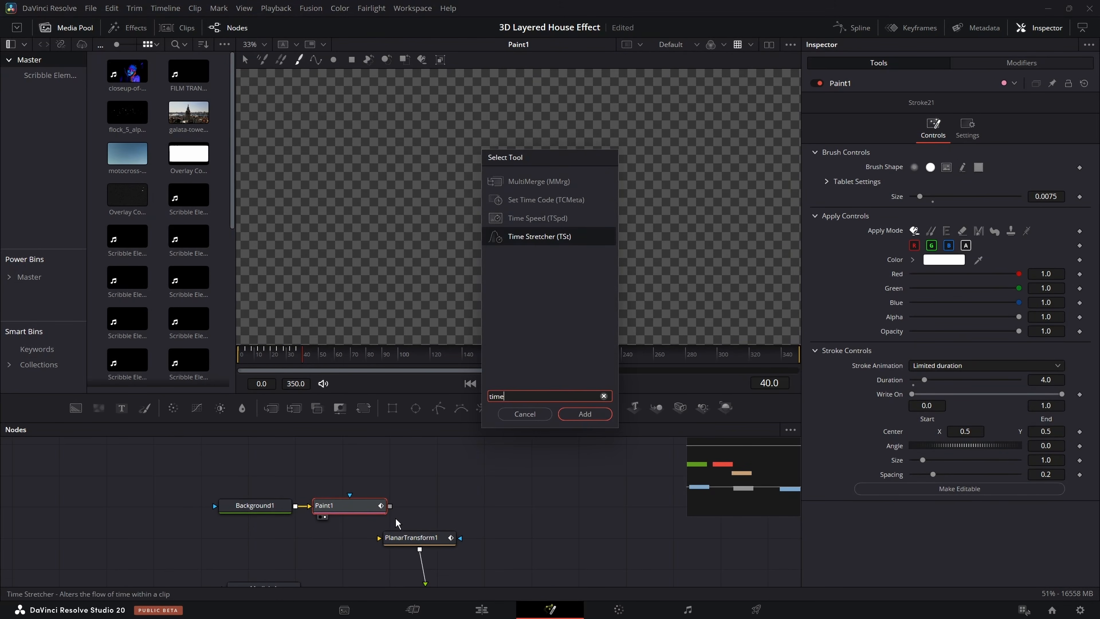
key("Return")
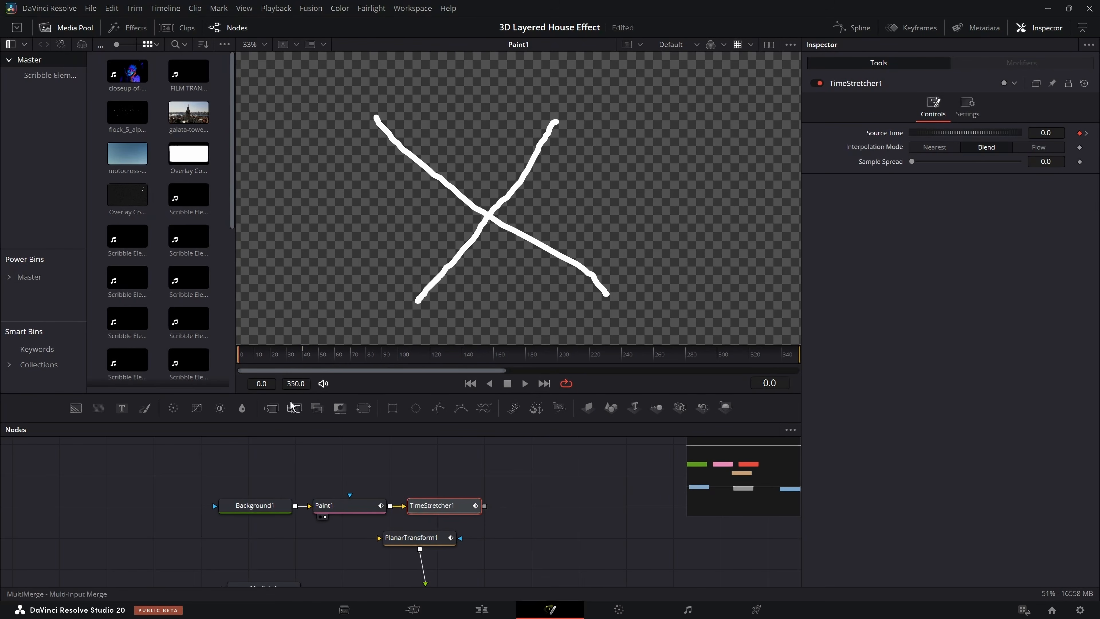
Set TimeStretcher1's Source Time to 39 at frame 39
left_click(1055, 133)
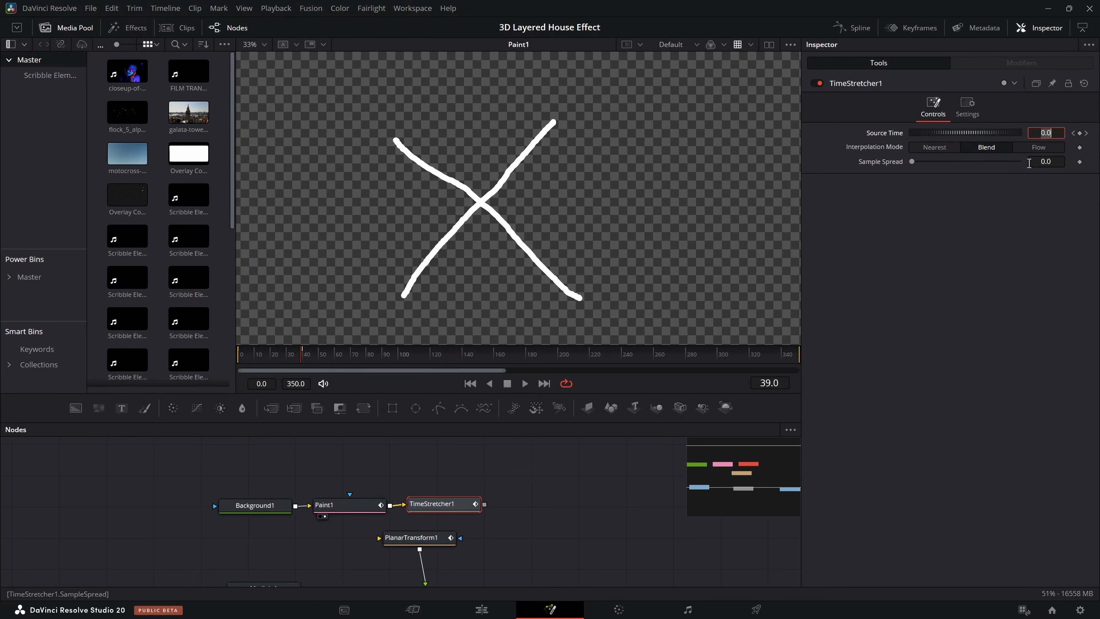
type("39")
key("Return")
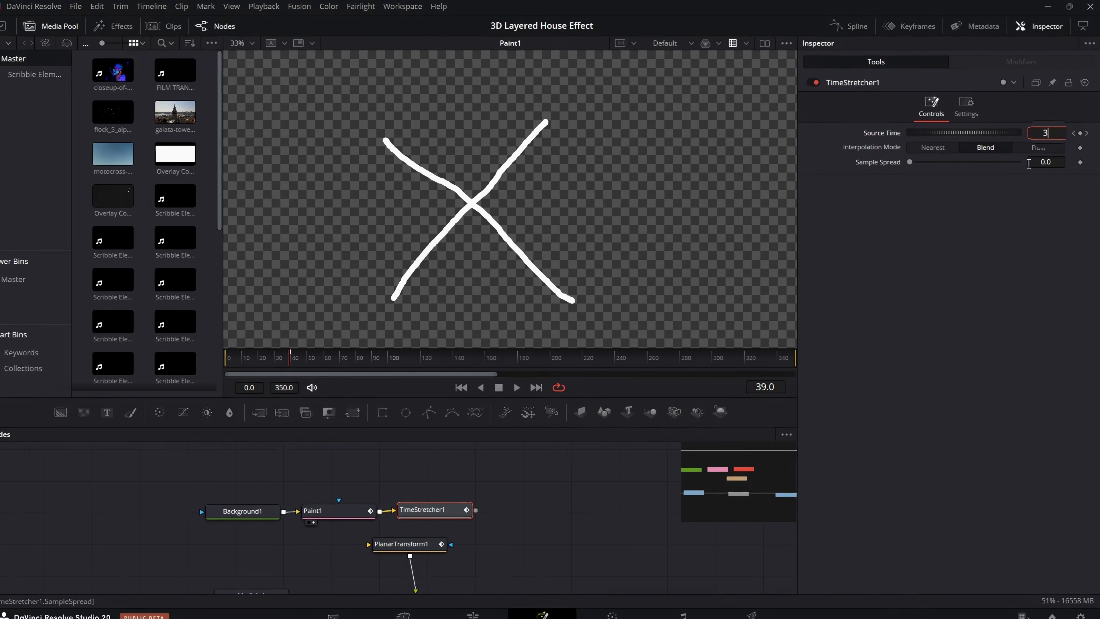
Loop TimeStretcher1's Source Time curve over all its keyframes, and scrub through the result in the viewer
key("Right")
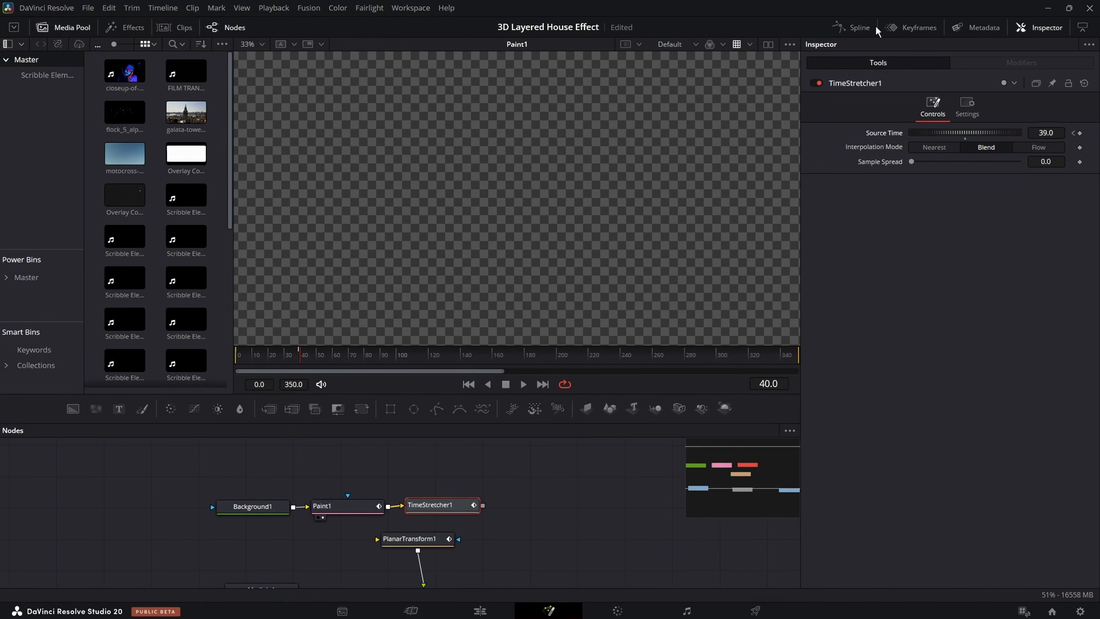
left_click(874, 30)
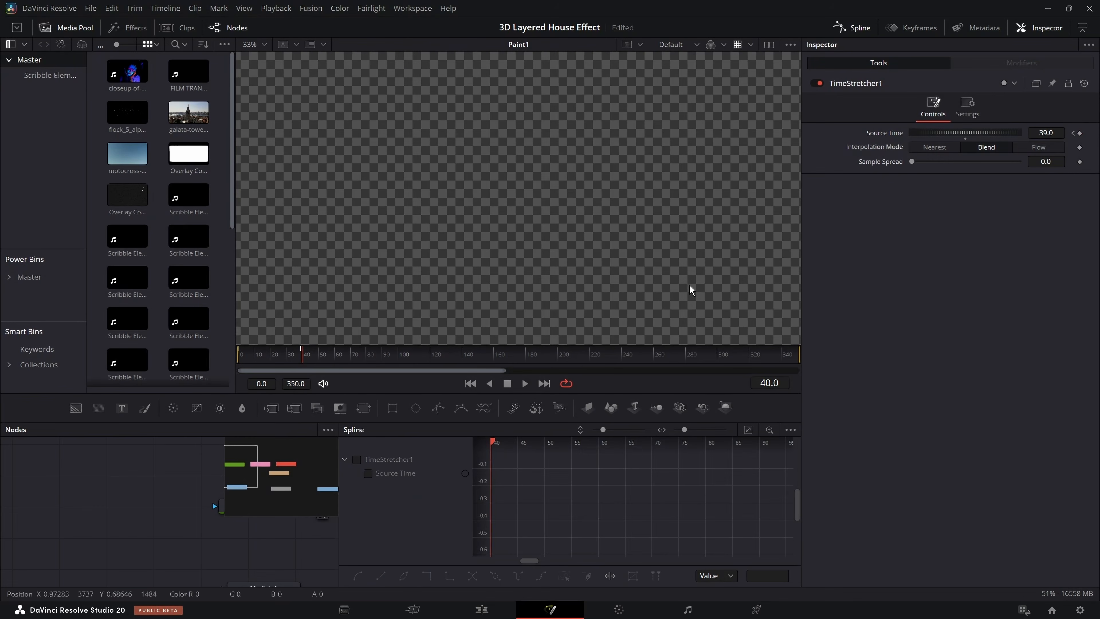
left_click(369, 473)
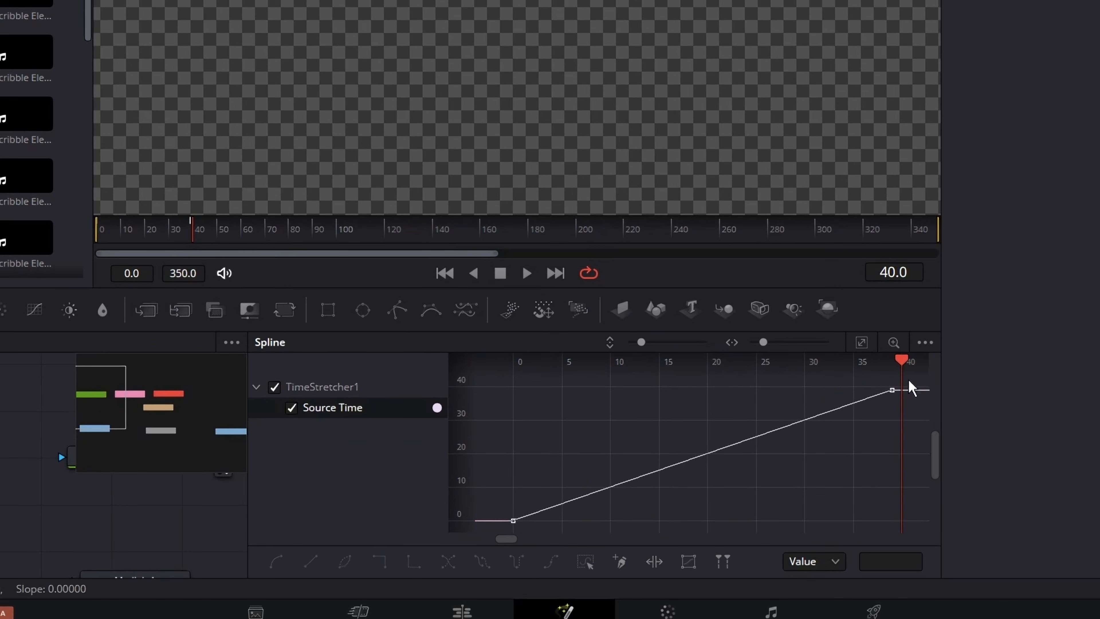
left_click_drag(835, 434, 474, 535)
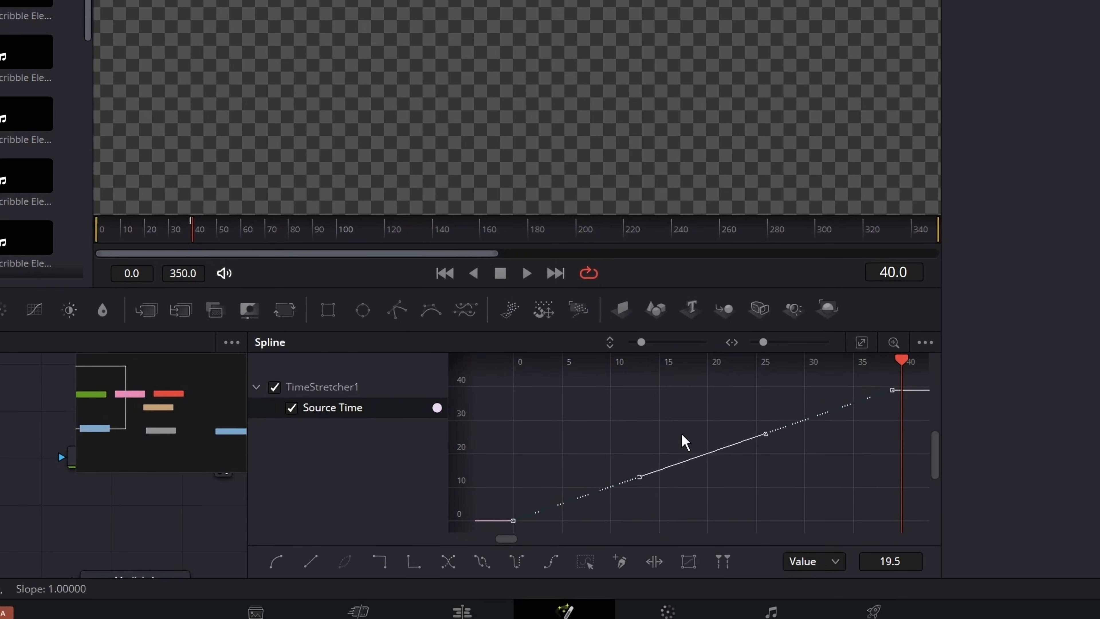
left_click(482, 562)
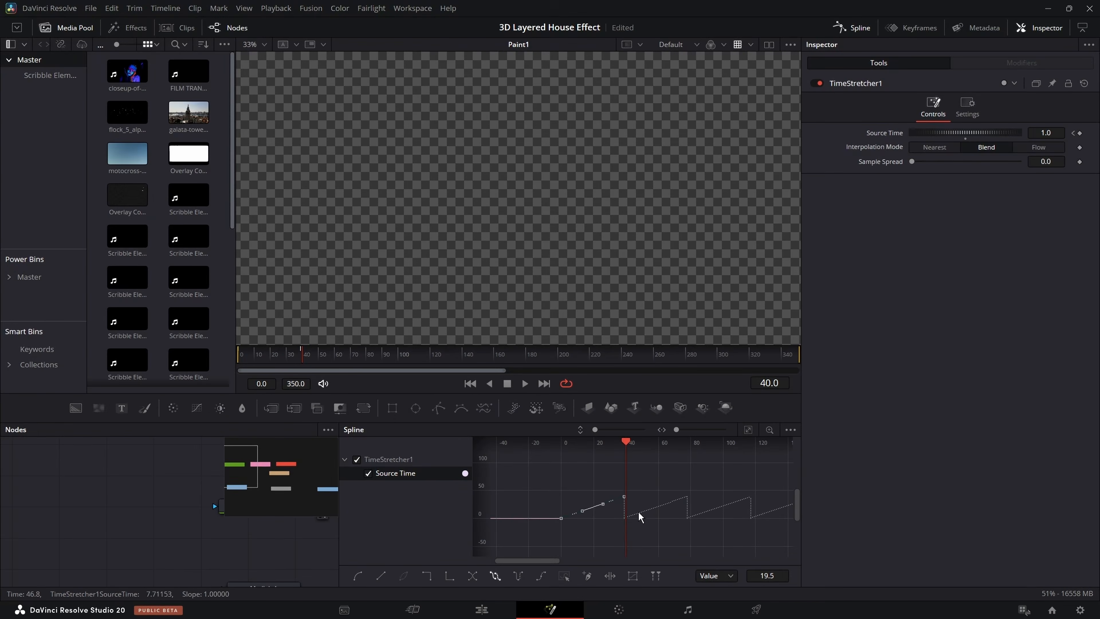
left_click(127, 228)
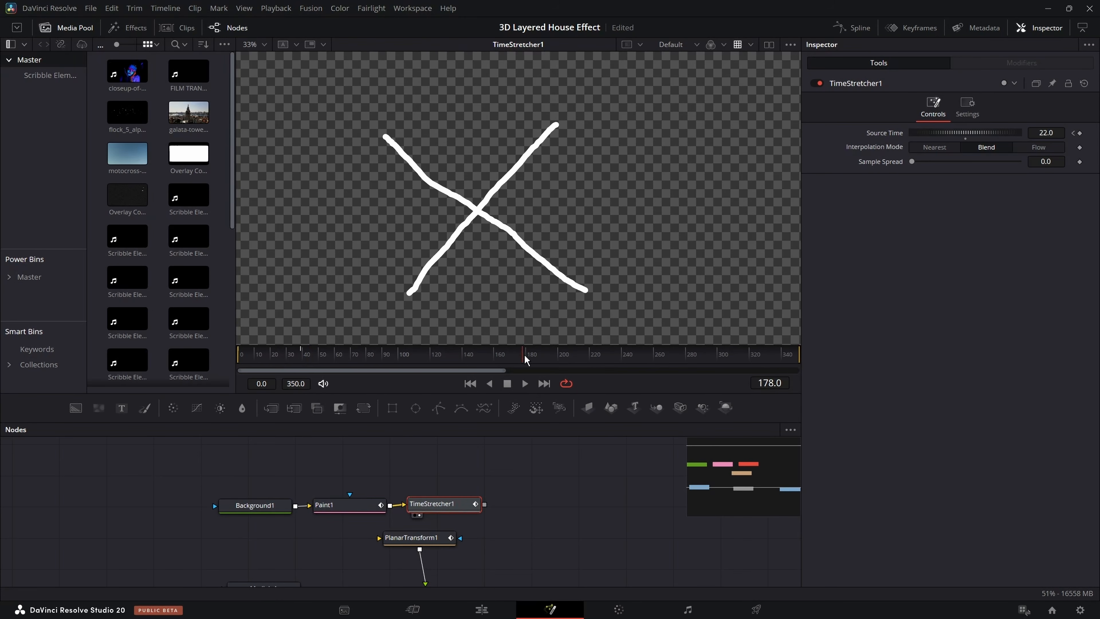
left_click_drag(611, 359, 625, 360)
Connect TimeStretcher1's output to PlanarTransform1 and show MediaOut1 in the viewer
left_click_drag(484, 505, 467, 529)
left_click(643, 568)
key("2")
Insert a Transform node after TimeStretcher1, set its size to 0.438, and position the X over the eye beside the raised hand
left_click(487, 465)
left_click(363, 408)
left_click_drag(966, 189, 935, 189)
left_click_drag(426, 58, 387, 42)
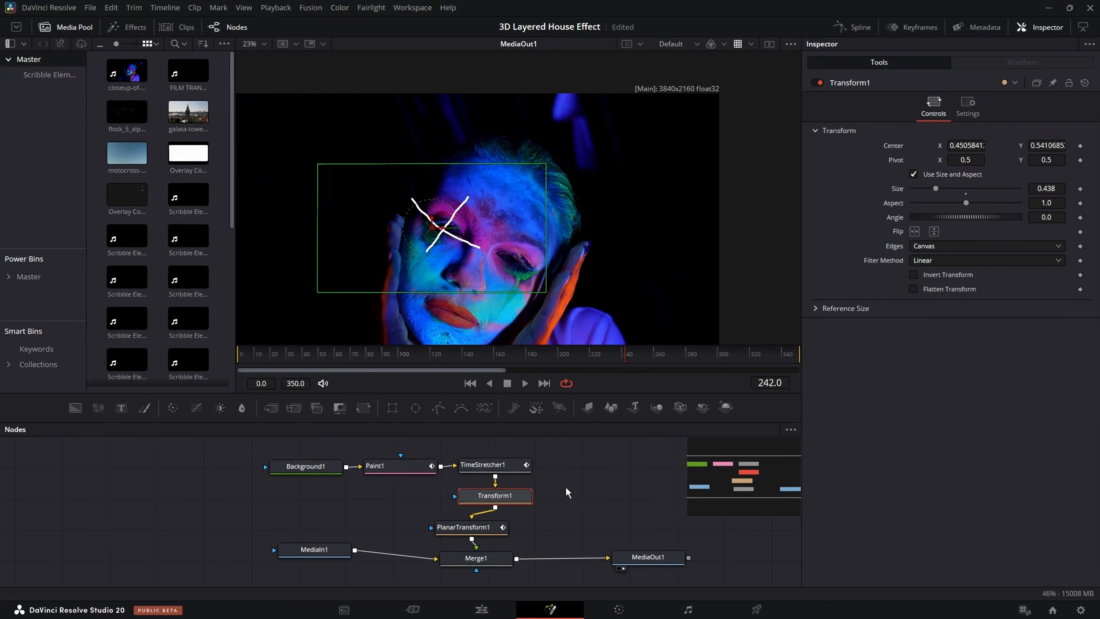
Rearrange the node graph to open up space between Transform1 and PlanarTransform1
left_click_drag(591, 435, 619, 498)
left_click_drag(610, 510, 155, 438)
left_click_drag(518, 511, 502, 437)
left_click(615, 448)
left_click(513, 485)
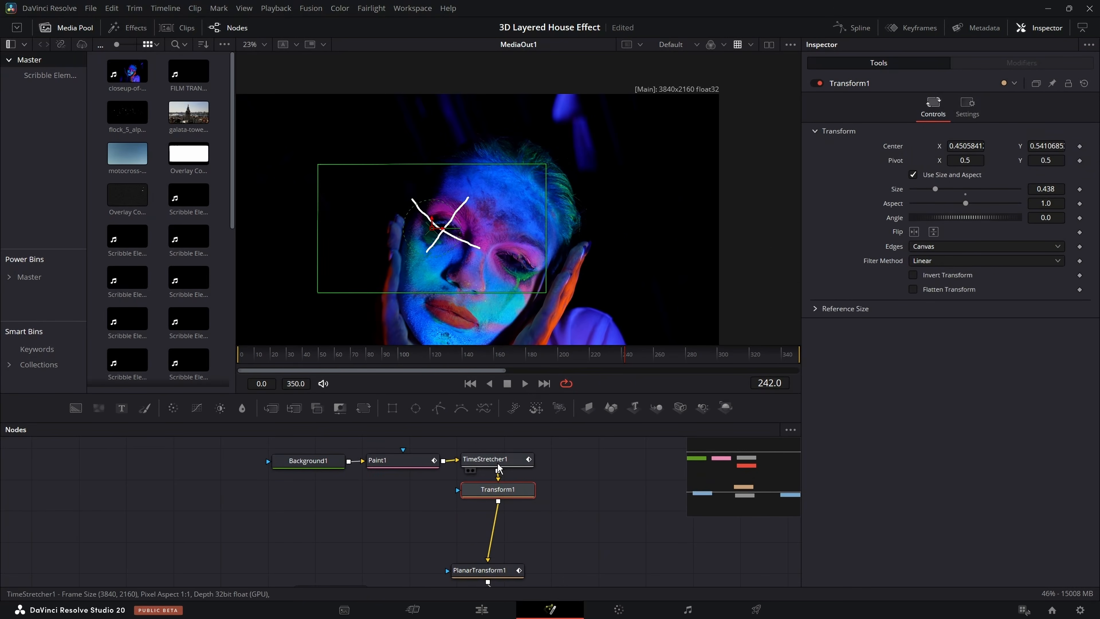
Add two Glow nodes and a Prism Blur node between Transform1 and PlanarTransform1
key("shift+space")
type("glow")
key("Return")
key("shift+space")
type("pris")
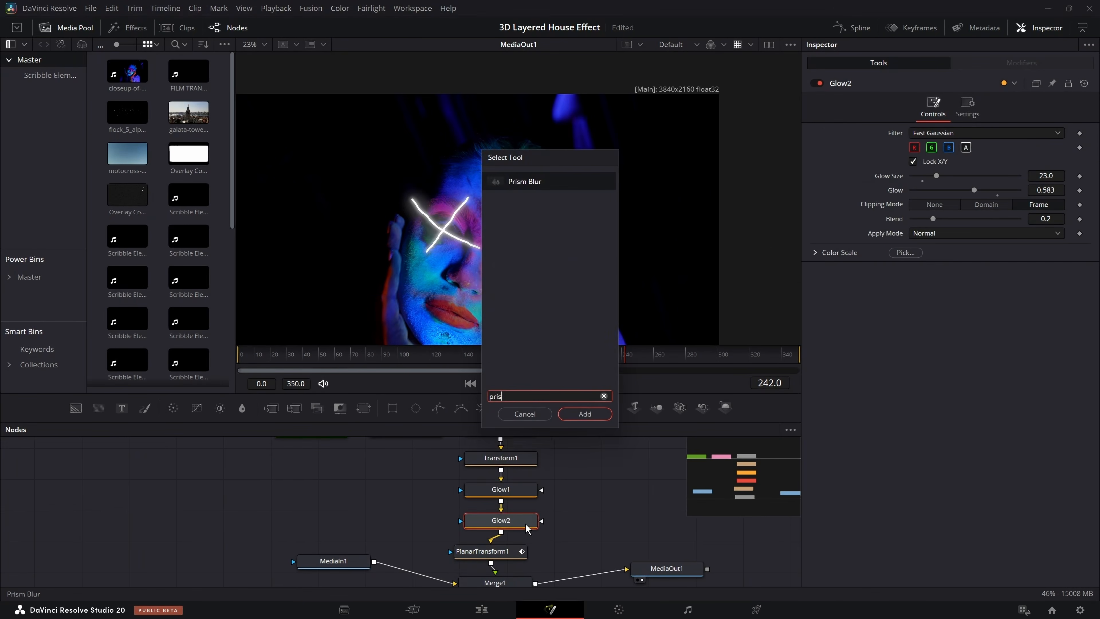
key("Return")
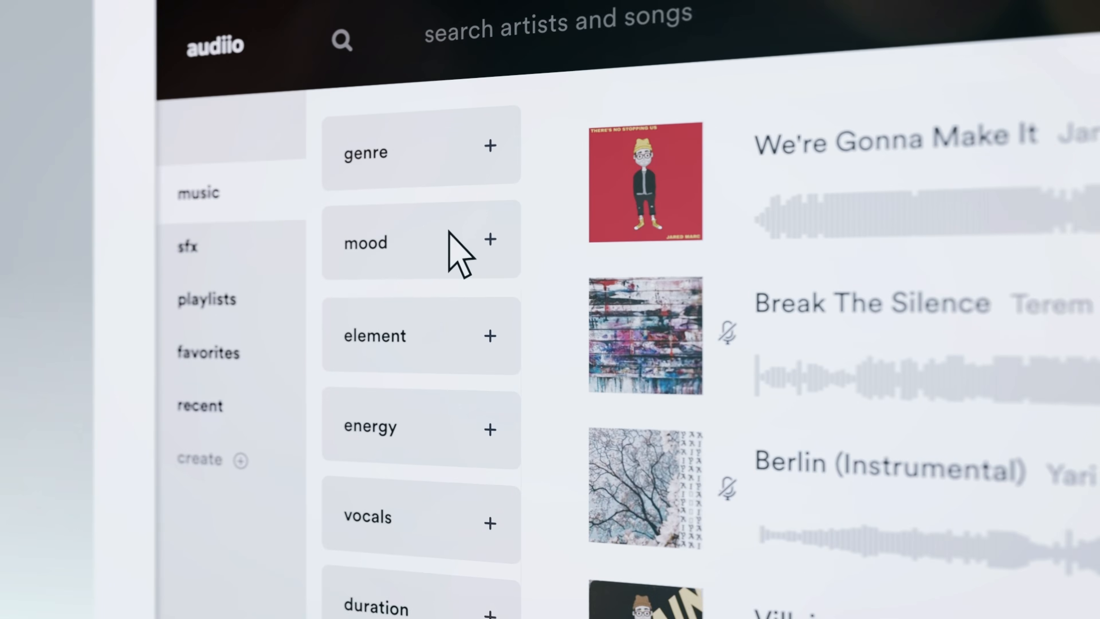
left_click(452, 246)
left_click(441, 370)
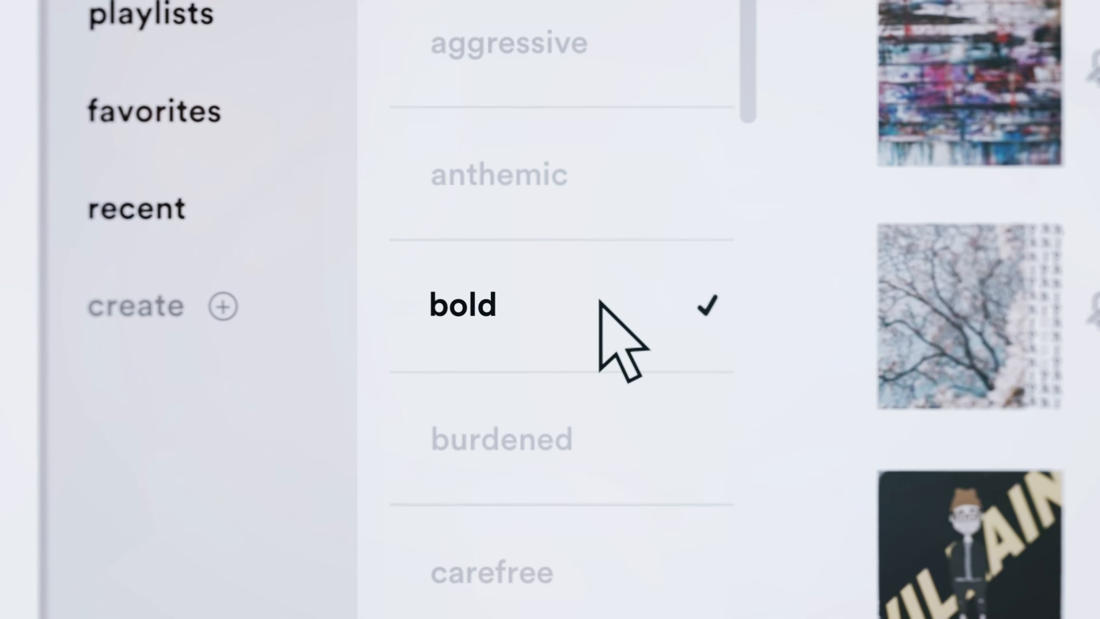
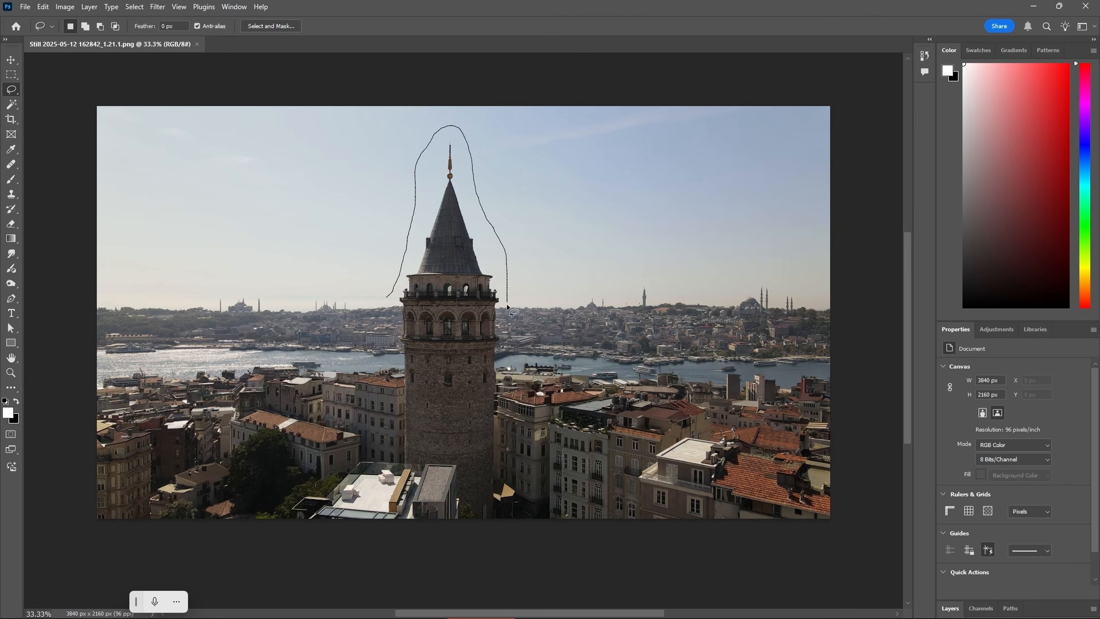
Switch to Photoshop, lasso around the tower in the still image, and remove the tower from it
left_click_drag(406, 387, 404, 384)
left_click(375, 537)
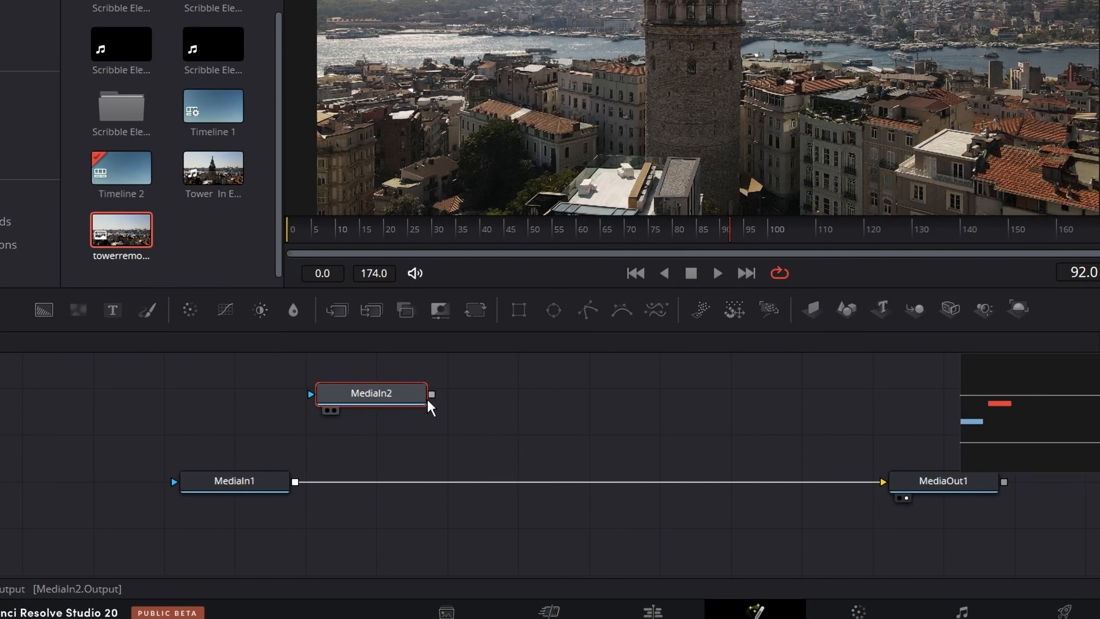
In DaVinci Resolve, merge the towerremoved.png image over MediaIn1 and mask it with a Polygon drawn around the tower
left_click_drag(429, 404, 291, 481)
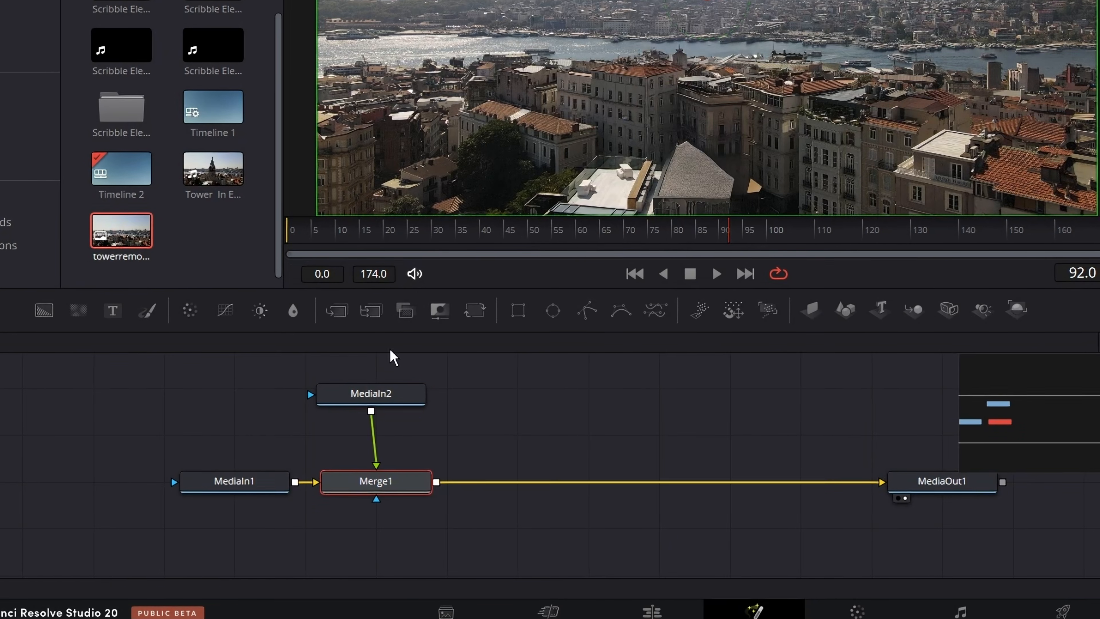
left_click(405, 393)
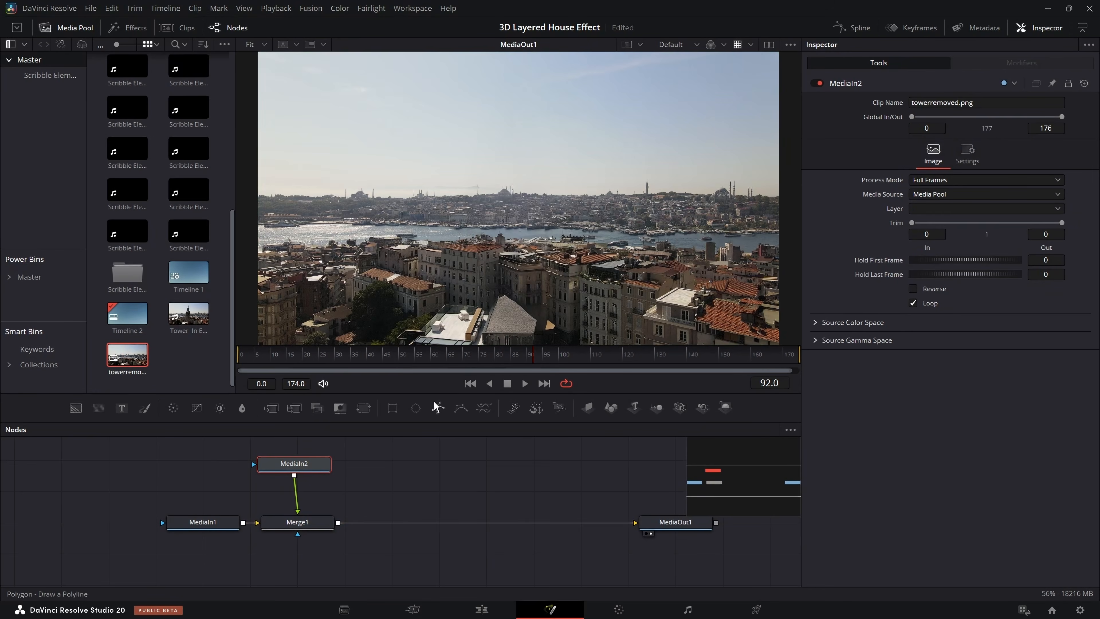
key("shift+space")
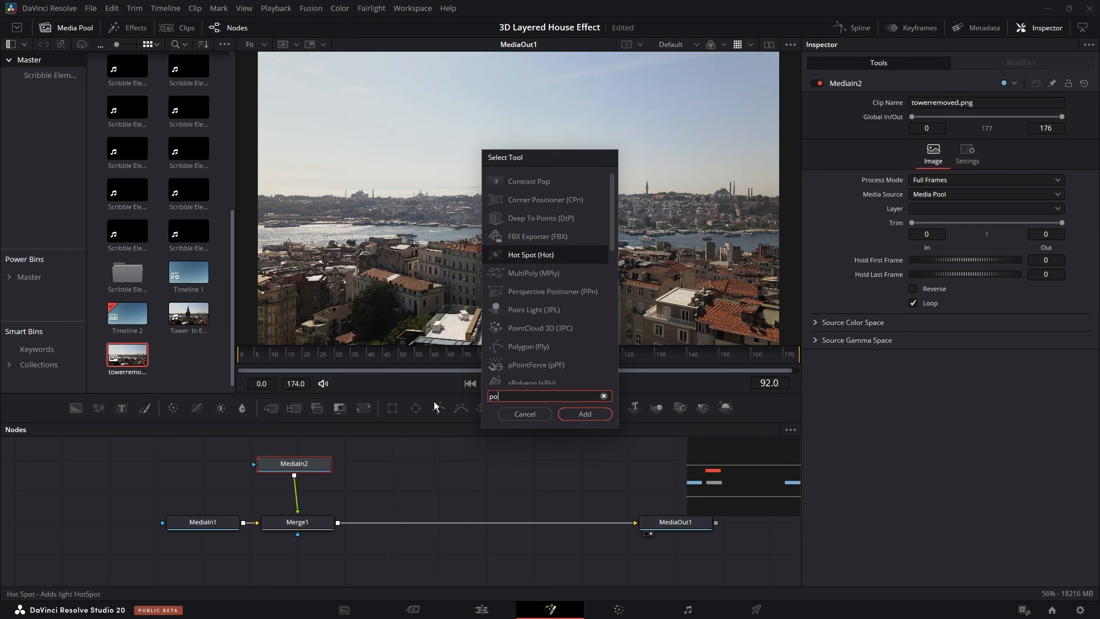
key("Return")
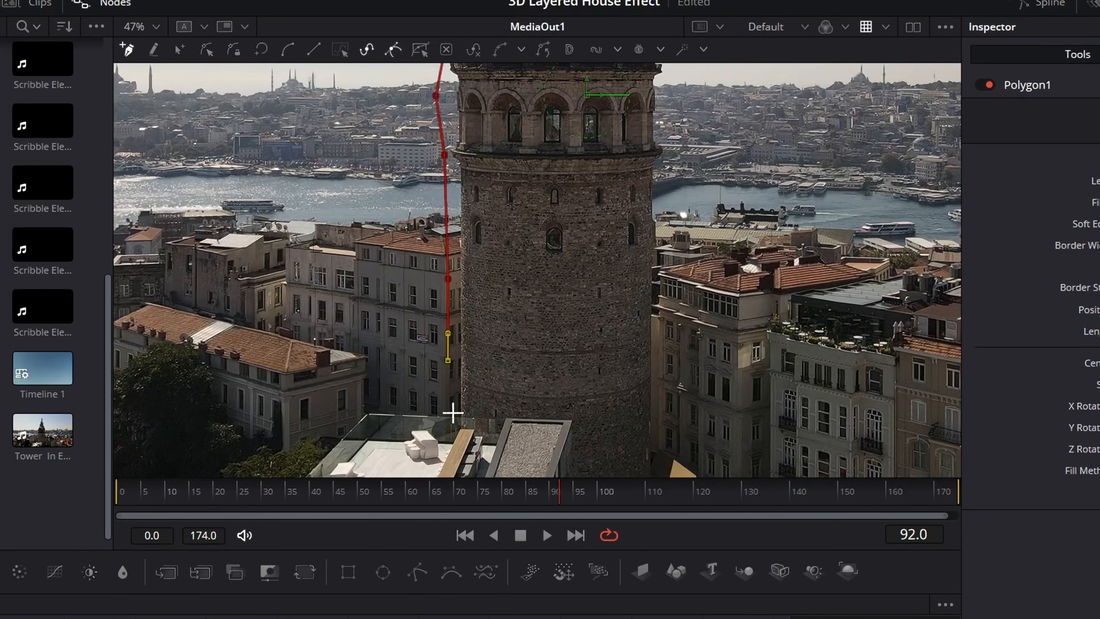
scroll(479, 290, "up", 5)
scroll(692, 304, "down", 4)
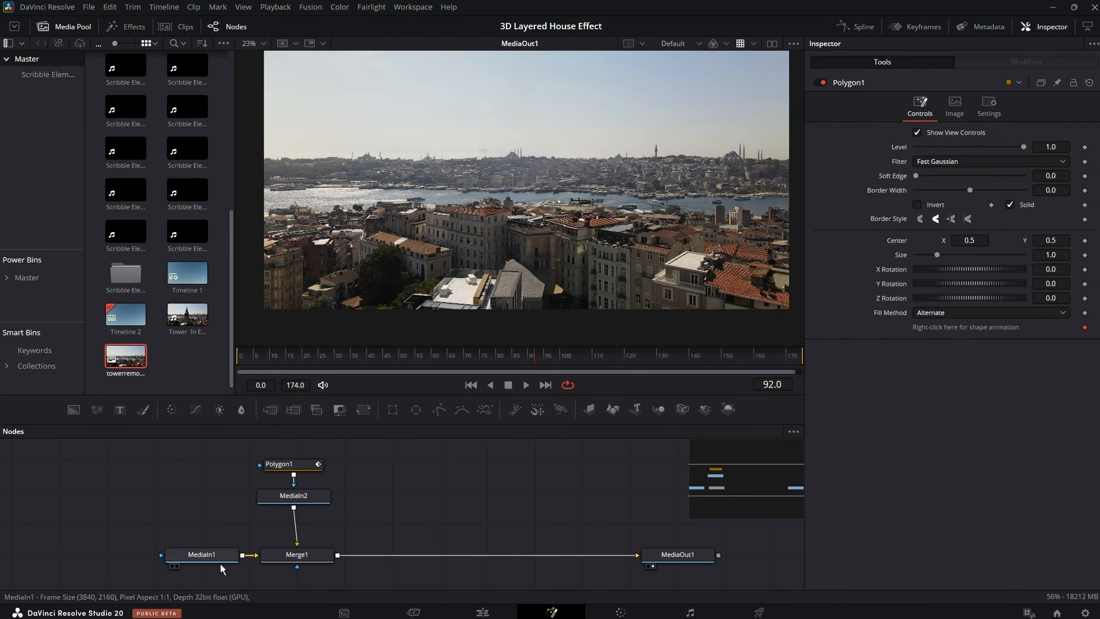
Paste a copy of MediaIn1 and mask it with a Polygon traced around the tower's conical roof and its rim
left_click(208, 591)
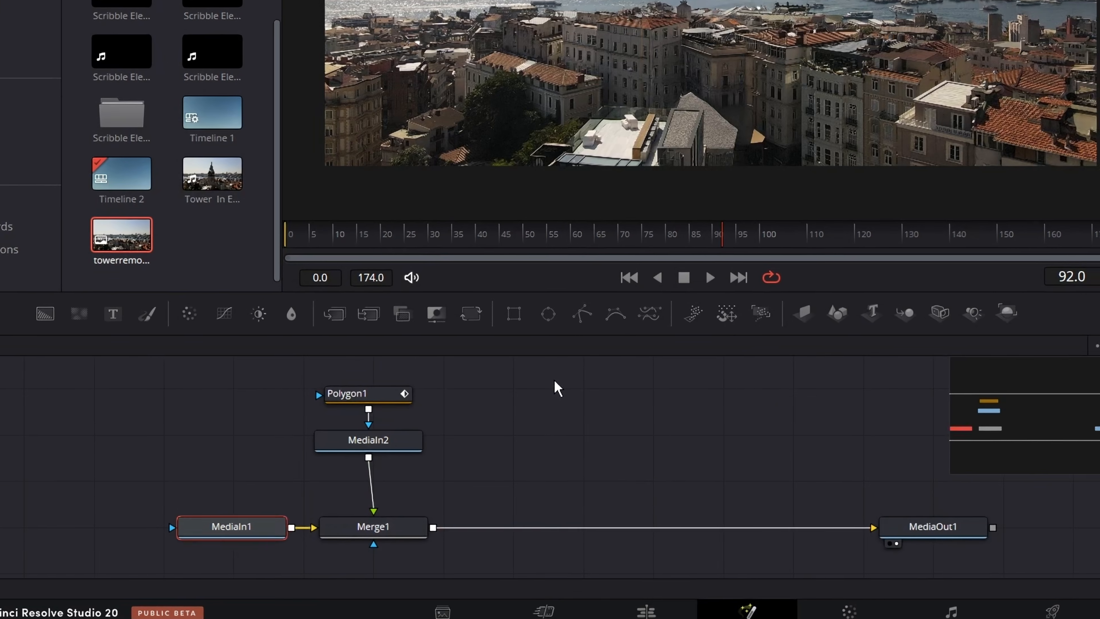
key("ctrl+v")
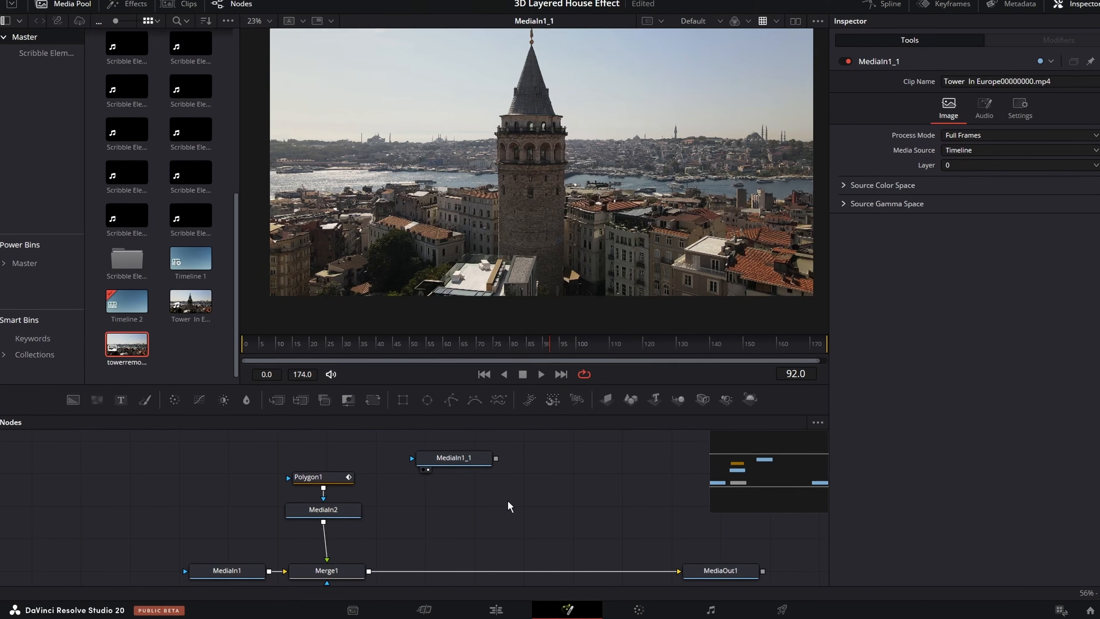
key("shift+space")
type("poly")
key("Return")
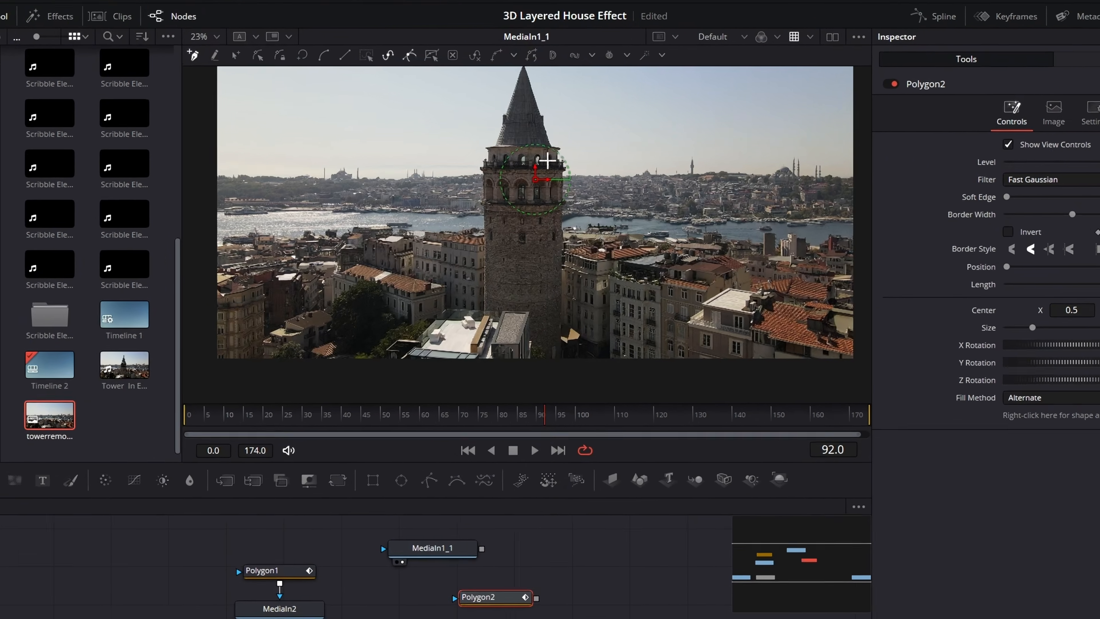
scroll(515, 139, "up", 8)
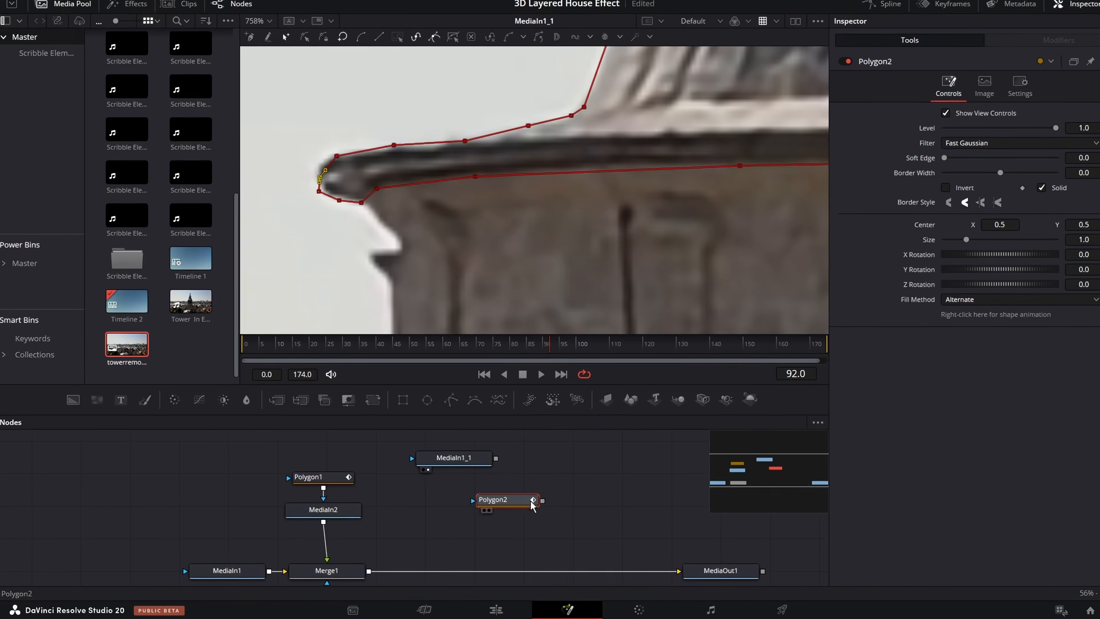
left_click_drag(531, 501, 474, 482)
left_click(624, 427)
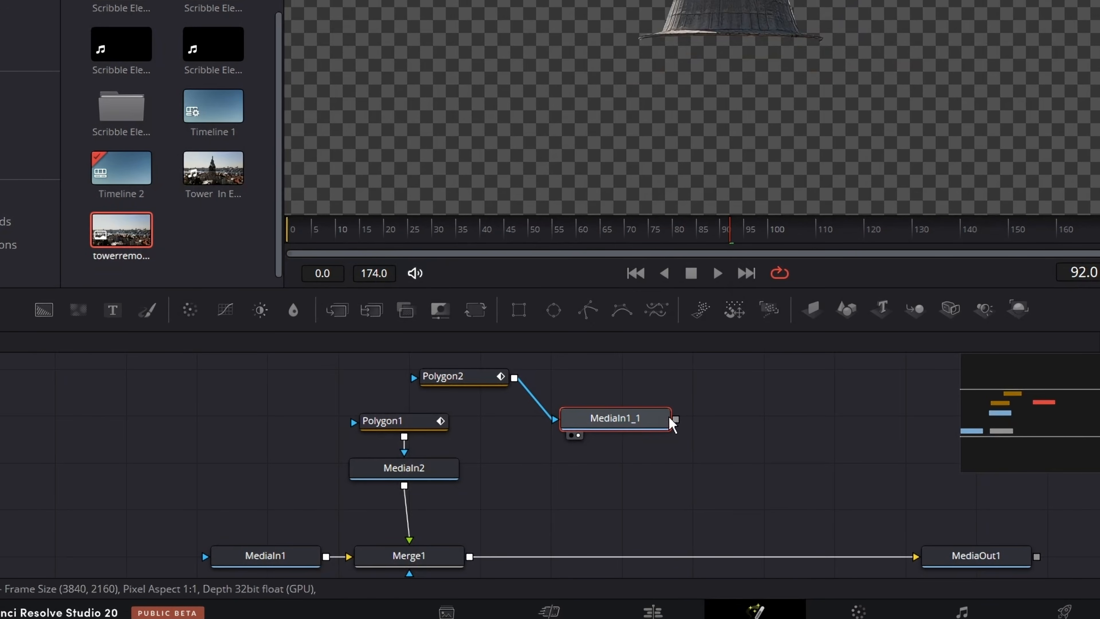
Merge the masked roof from MediaIn1_1 over Merge1's output and show MediaOut1 in the viewer
left_click_drag(673, 424, 470, 556)
left_click(1013, 548)
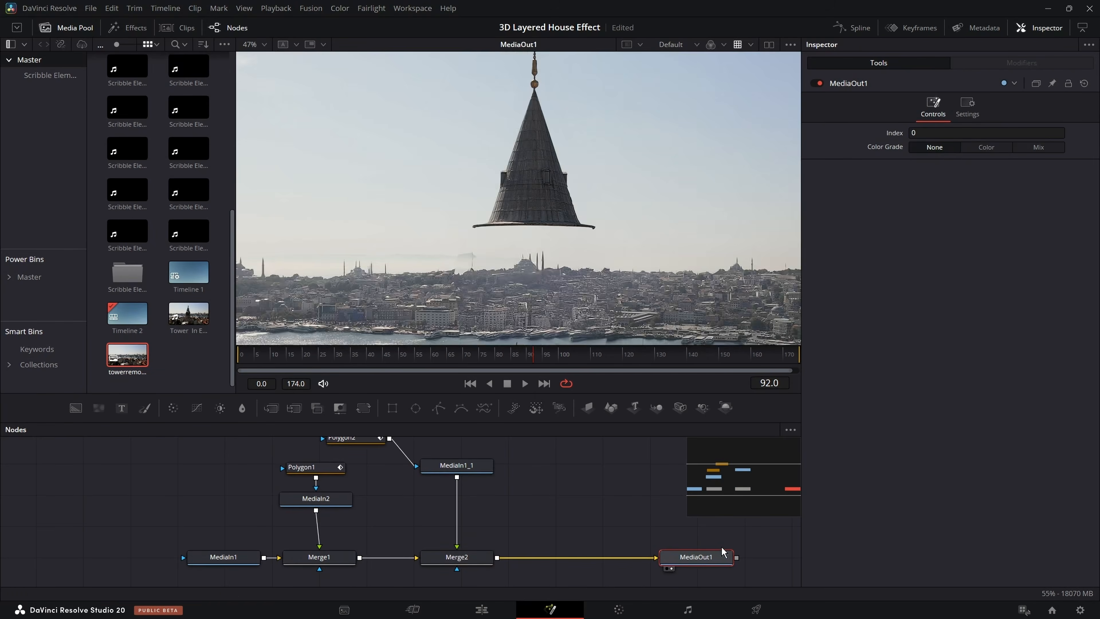
scroll(540, 225, "down", 1)
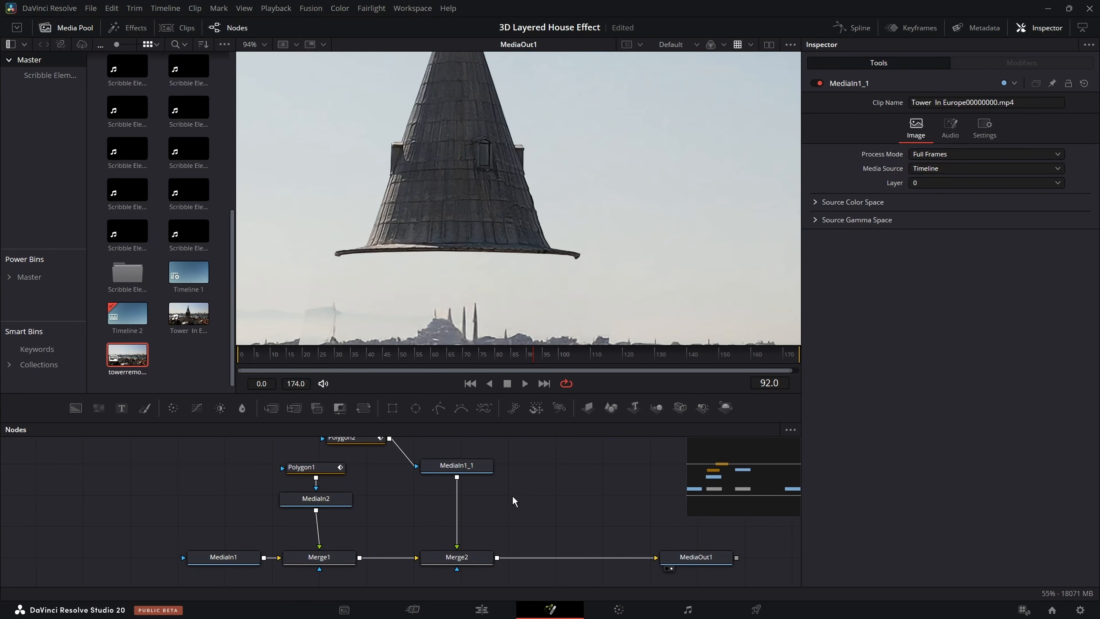
Add a Background node, merge the masked roof over it, and feed that merge into Merge2's foreground
left_click(75, 408)
left_click_drag(609, 442, 400, 498)
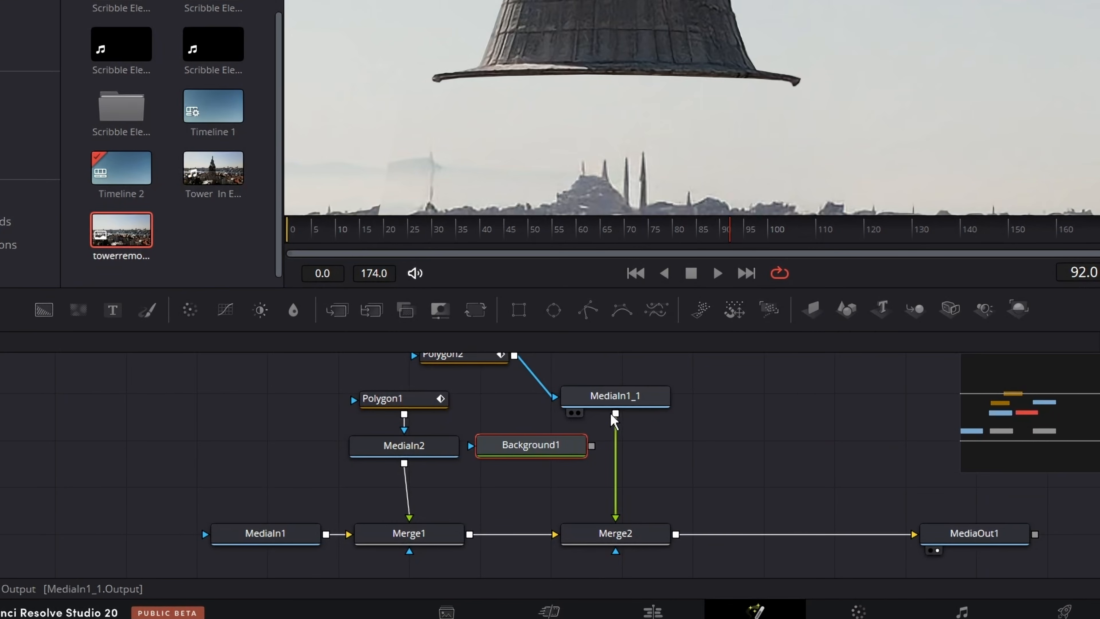
left_click_drag(611, 416, 596, 450)
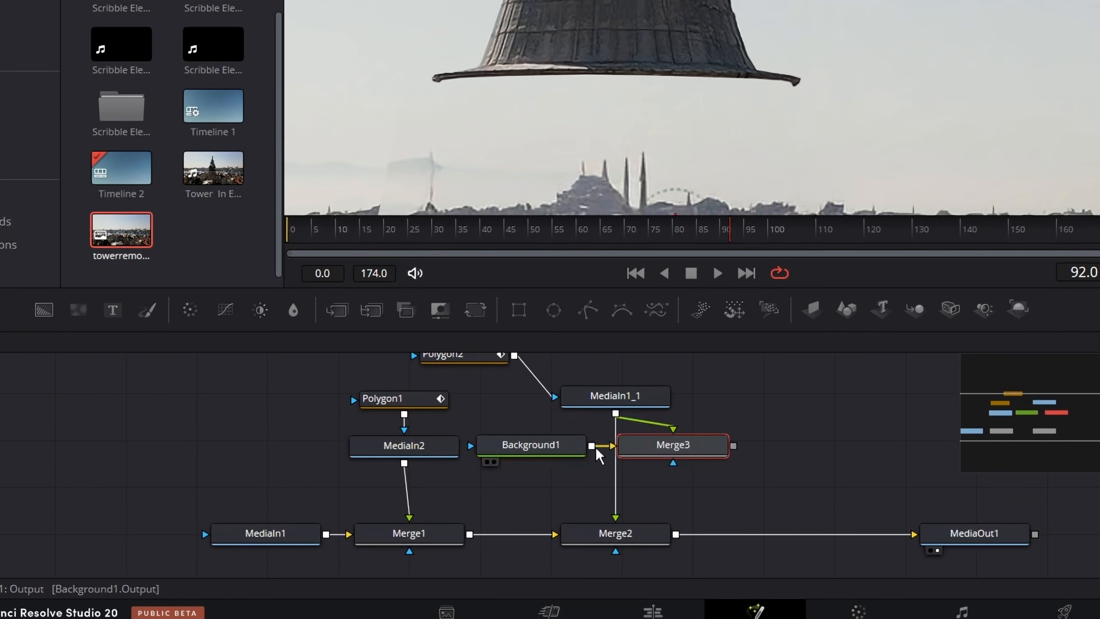
left_click_drag(616, 485, 630, 487)
left_click_drag(734, 446, 615, 517)
Rearrange Polygon2, MediaIn1_1, Background1 and Merge3 into a tidy branch above Merge2
left_click_drag(646, 457, 649, 439)
left_click_drag(550, 447, 575, 452)
left_click_drag(665, 423, 632, 422)
left_click_drag(485, 409, 627, 378)
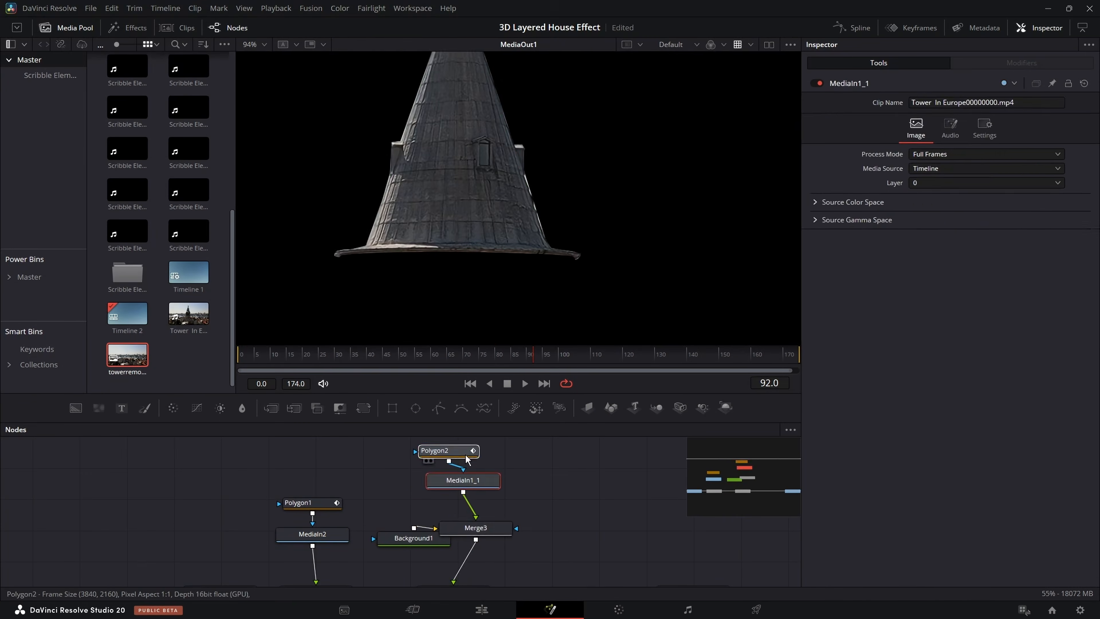
left_click_drag(550, 504, 543, 465)
left_click_drag(622, 491, 590, 515)
left_click_drag(688, 360, 629, 509)
left_click_drag(637, 511, 677, 507)
left_click_drag(499, 544, 511, 542)
left_click_drag(537, 533, 510, 481)
left_click_drag(433, 540, 476, 540)
left_click_drag(539, 476, 535, 530)
left_click_drag(467, 541, 475, 518)
Add an Ellipse mask to Background1
left_click(381, 517)
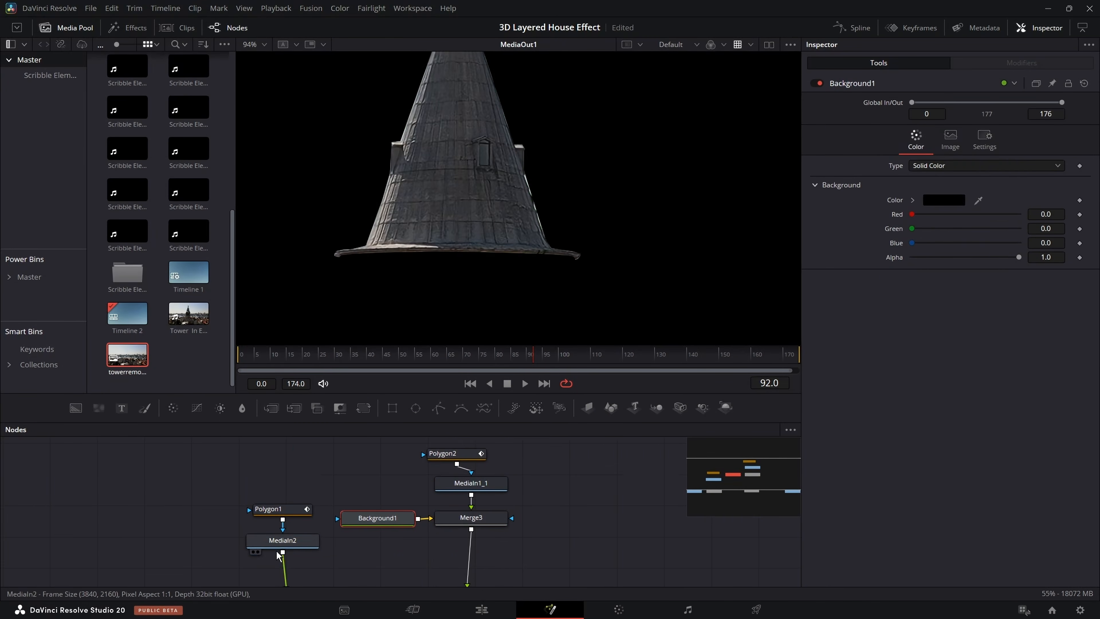
key("shift+space")
type("eel")
key("BackSpace")
key("BackSpace")
type("ll")
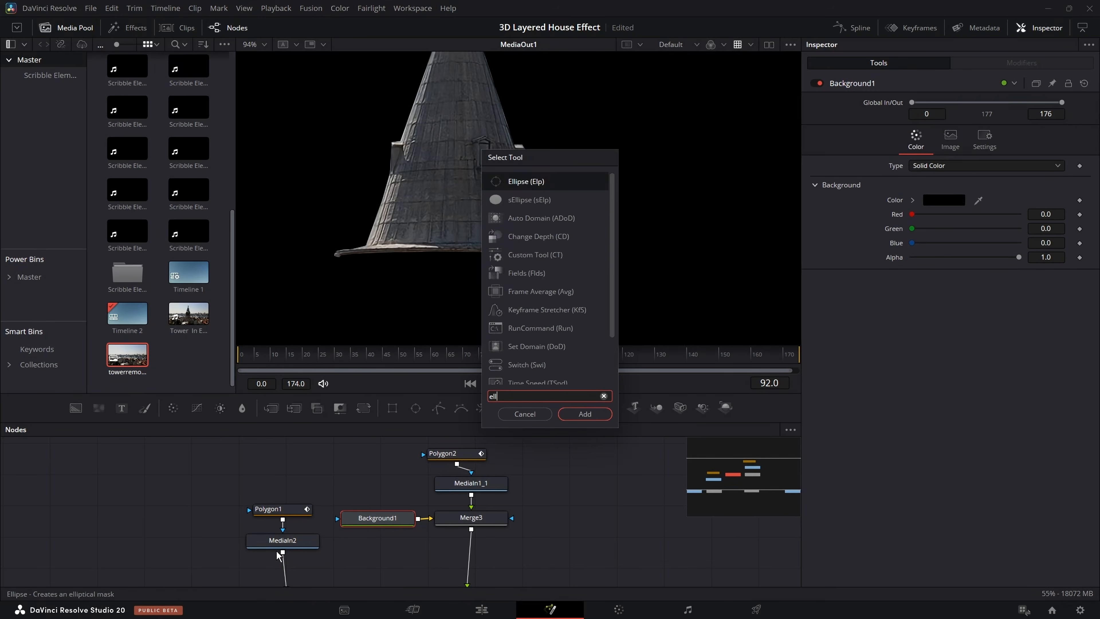
key("Return")
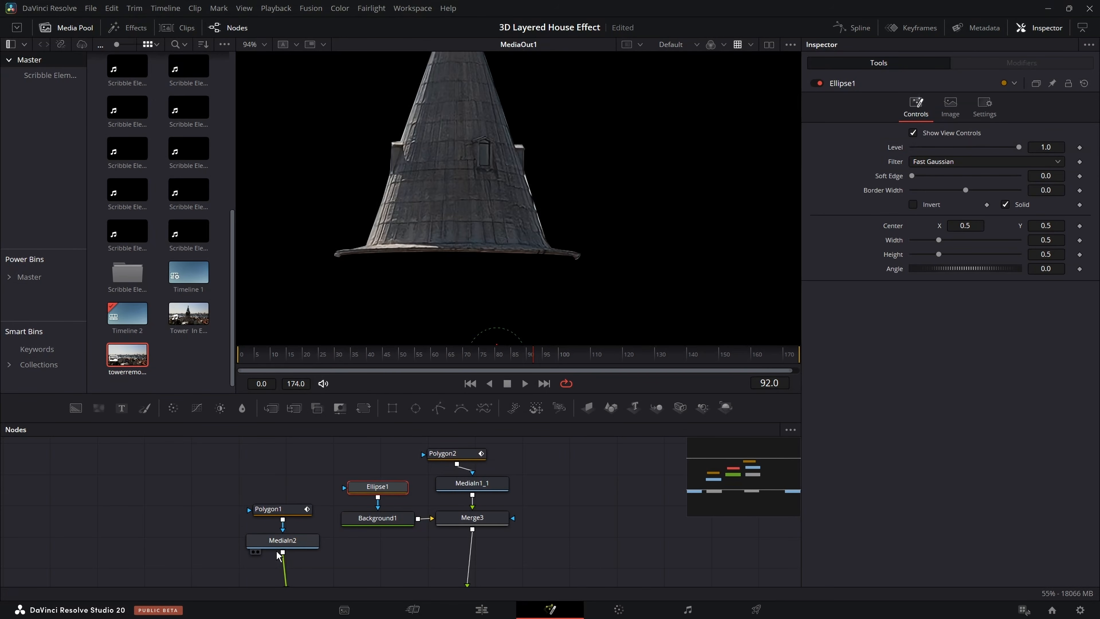
Shrink the ellipse to a small circle and center it on the base of the floating roof
scroll(428, 213, "down", 5)
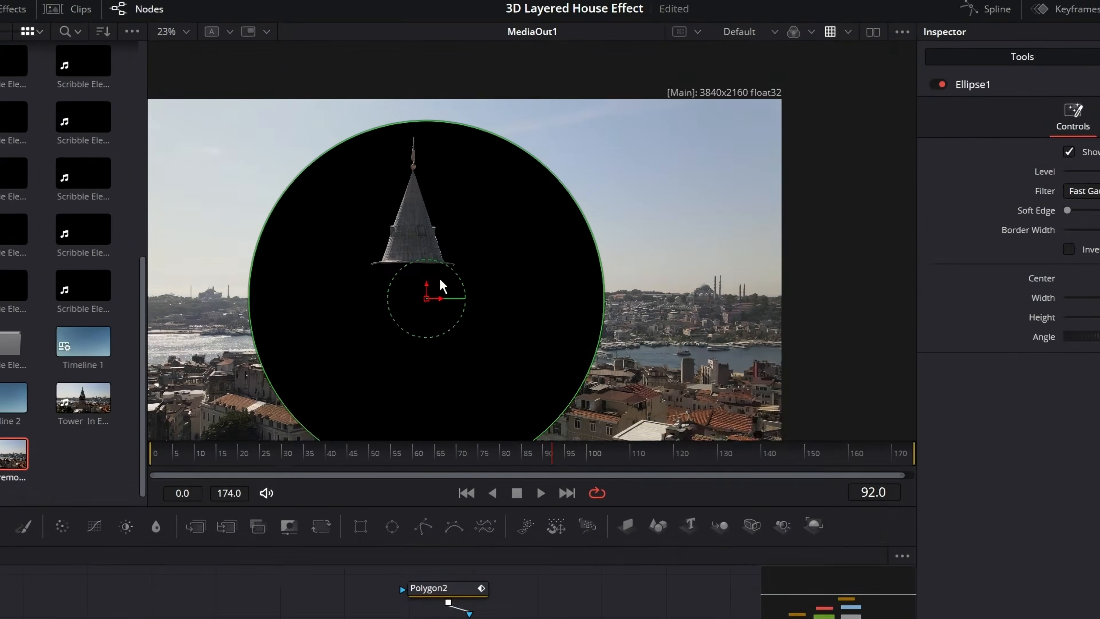
left_click_drag(452, 231, 467, 193)
left_click_drag(544, 295, 544, 293)
left_click_drag(578, 407, 436, 252)
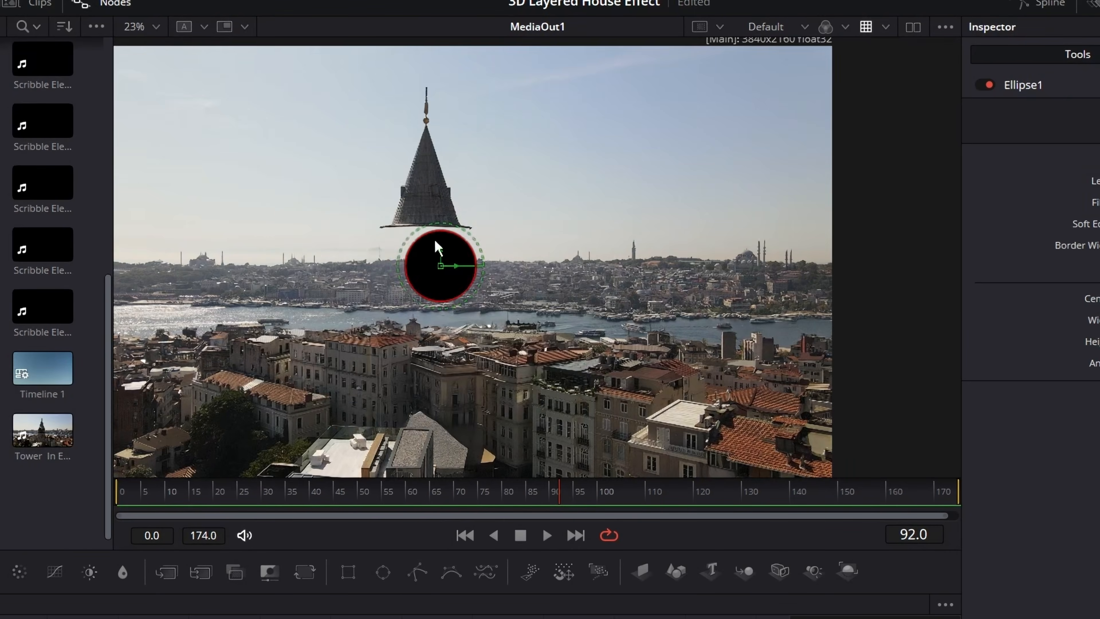
scroll(429, 257, "up", 5)
left_click_drag(495, 360, 433, 209)
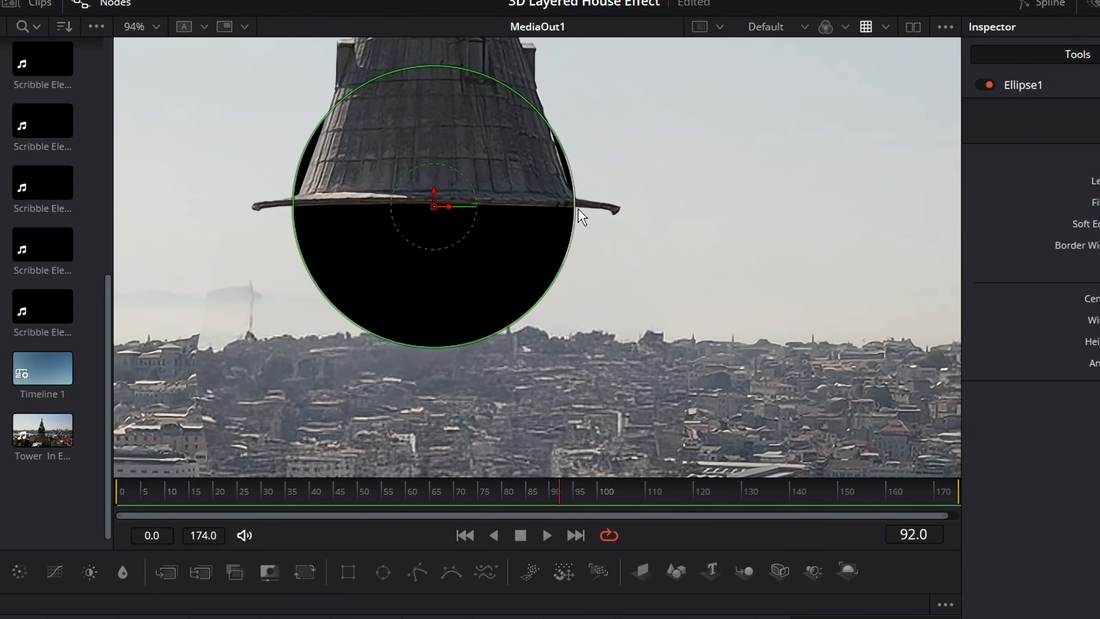
Reshape the ellipse into a thin disc under the roof's rim, about 0.113 wide and 0.009 high, at an angle of -0.5
left_click_drag(576, 209, 618, 209)
scroll(435, 211, "up", 3)
left_click_drag(434, 348, 437, 223)
left_click_drag(525, 252, 640, 299)
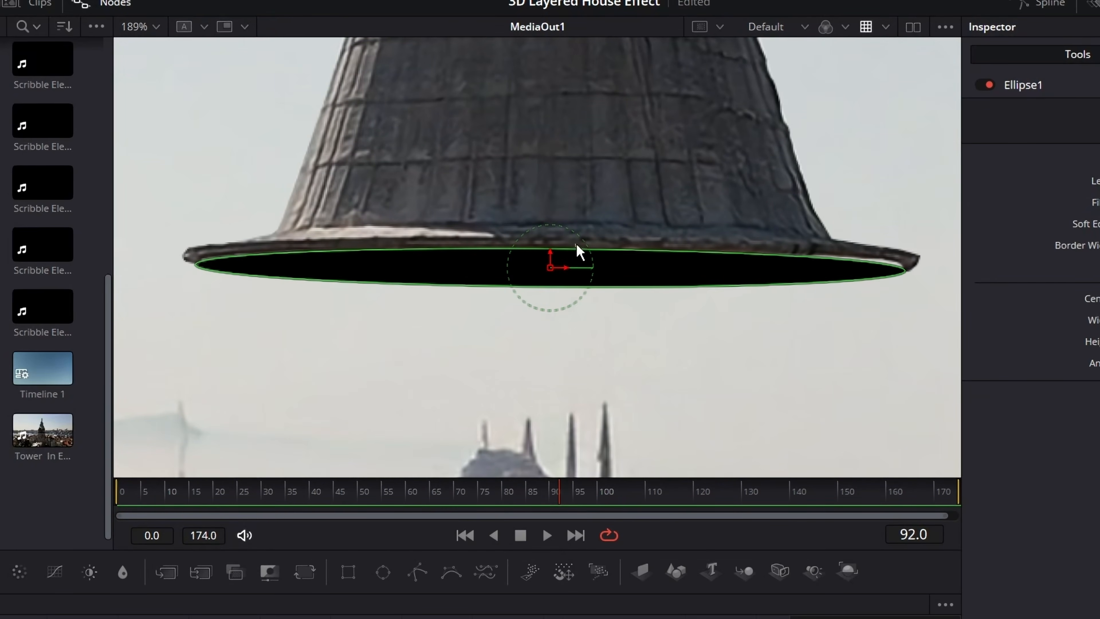
left_click_drag(550, 286, 550, 263)
scroll(769, 410, "down", 3)
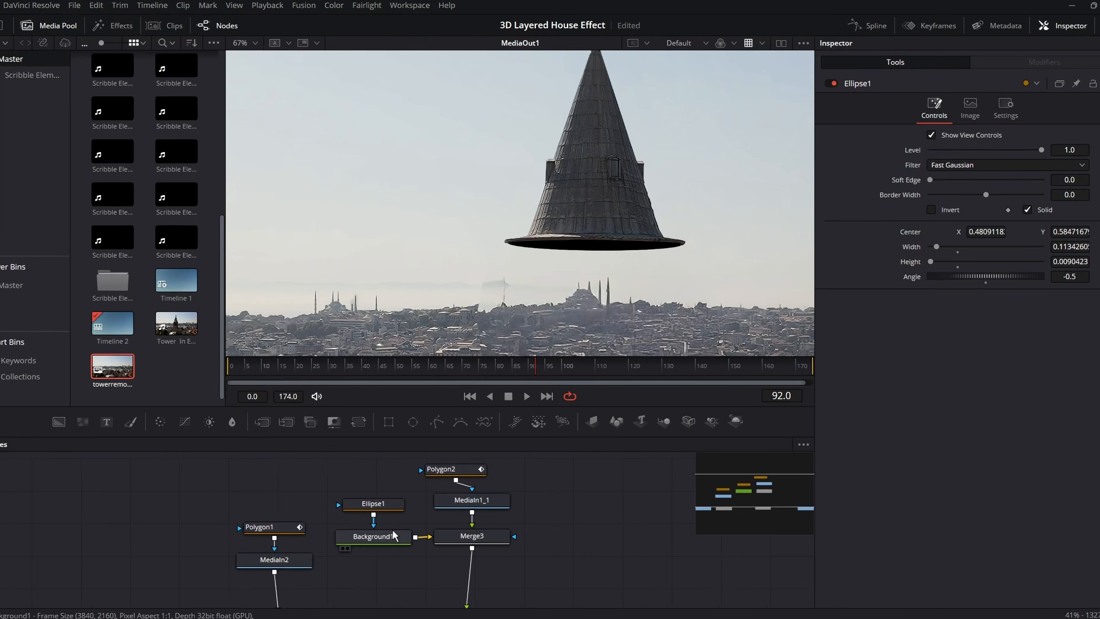
Change Background1's type from solid color to Gradient
left_click(394, 529)
left_click(987, 165)
left_click(927, 237)
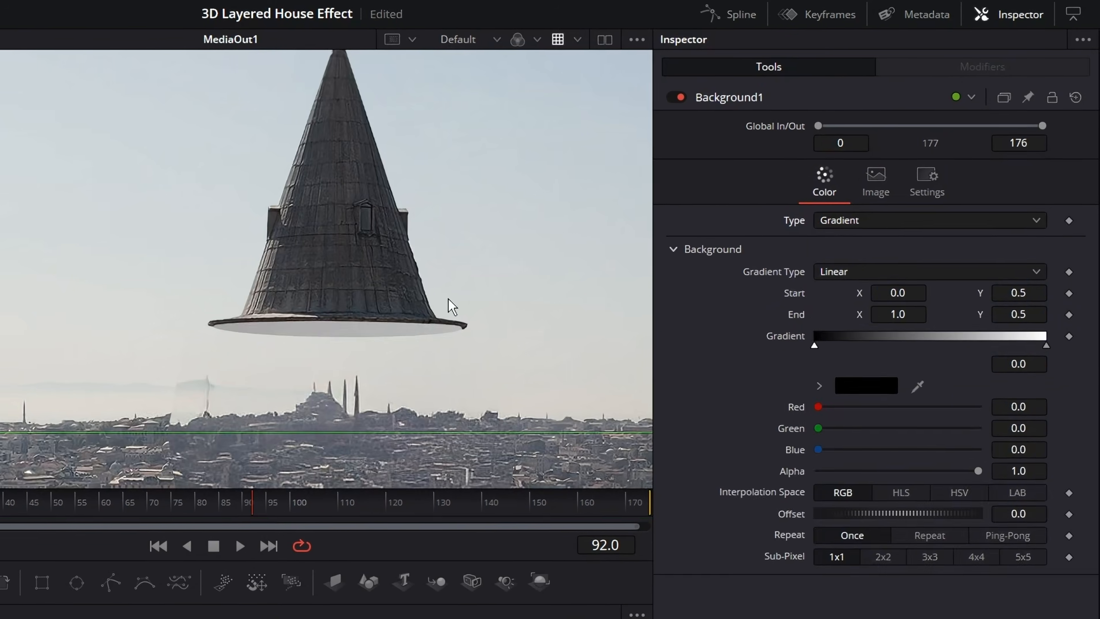
Place the linear gradient across the roof's underside, starting at about 0.498, 0.559 and ending at about 0.432, 0.582
scroll(399, 244, "down", 5)
left_click_drag(282, 260, 542, 250)
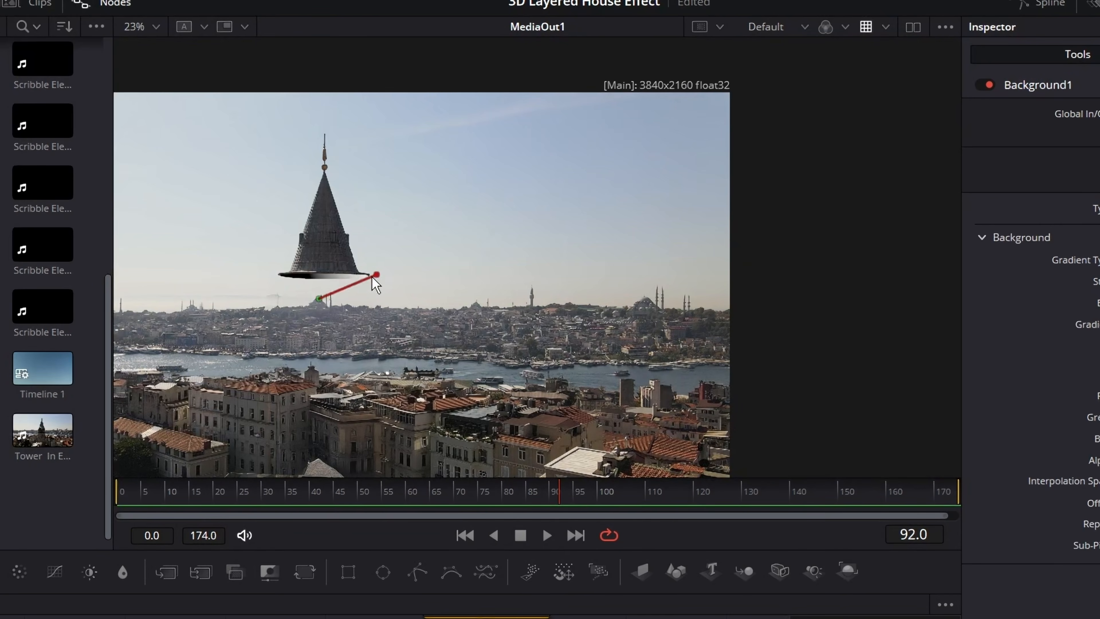
scroll(375, 284, "up", 8)
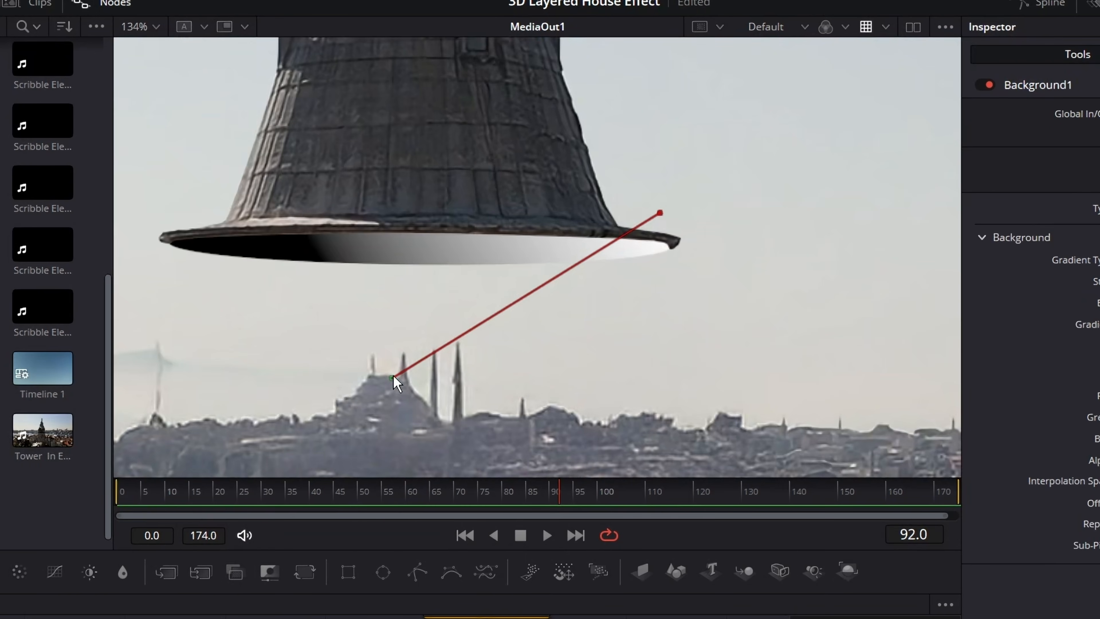
left_click_drag(394, 378, 526, 360)
left_click_drag(660, 212, 228, 240)
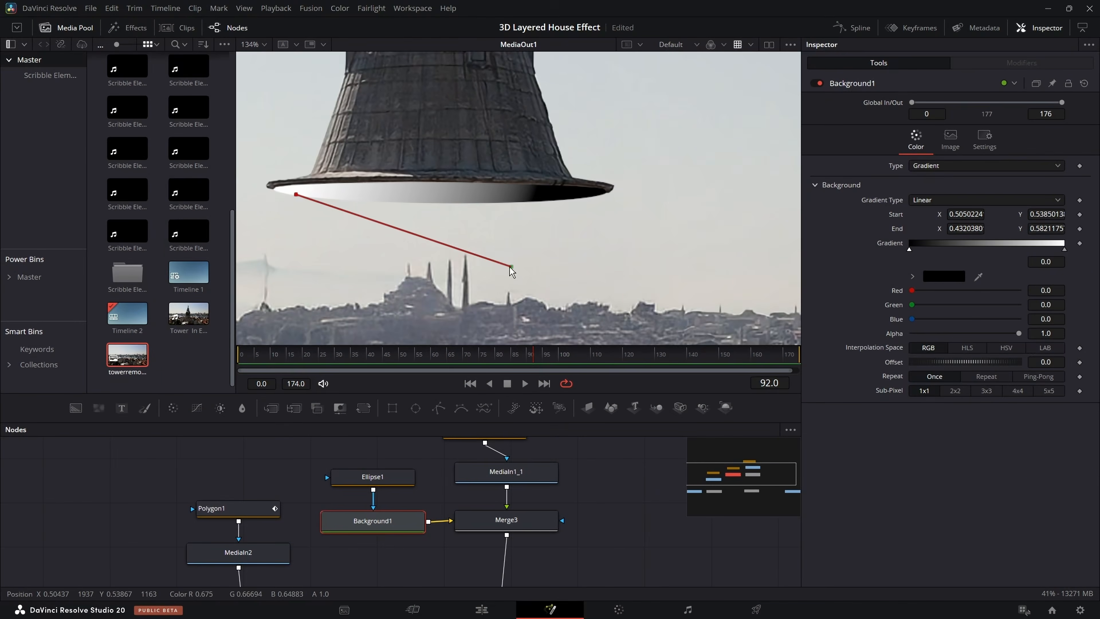
left_click_drag(526, 359, 497, 310)
left_click_drag(391, 262, 388, 261)
Set the gradient's start color to the very dark brown #181111
left_click(929, 316)
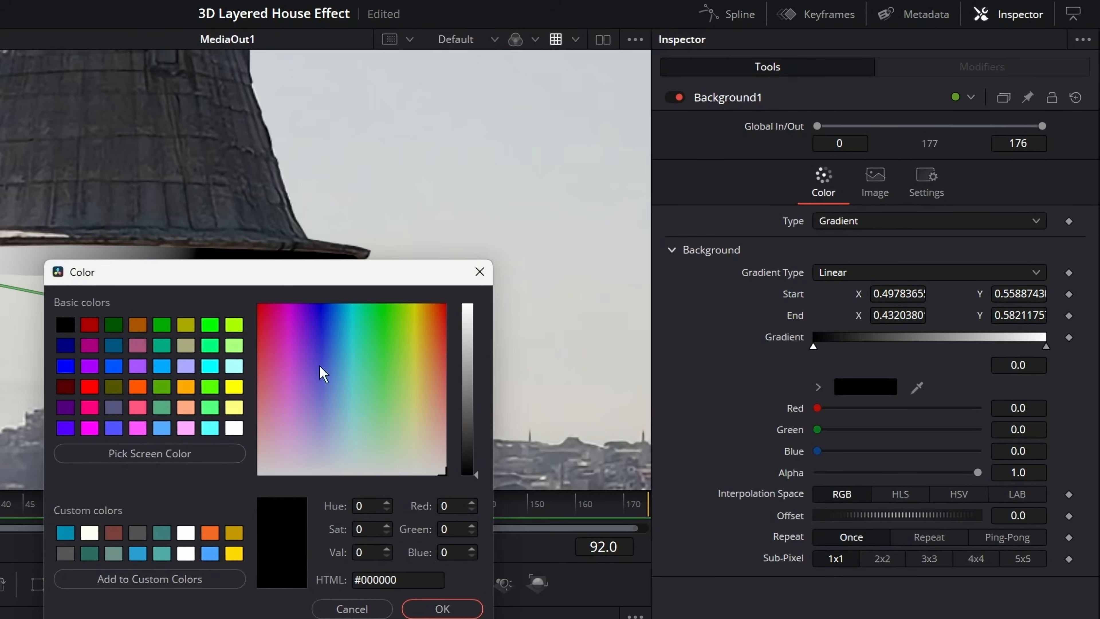
left_click(592, 340)
left_click_drag(610, 353, 613, 364)
left_click(443, 608)
Set the gradient's end color to a soft pink tint and darken it to a deep reddish brown
left_click(1045, 345)
left_click(865, 386)
left_click(444, 451)
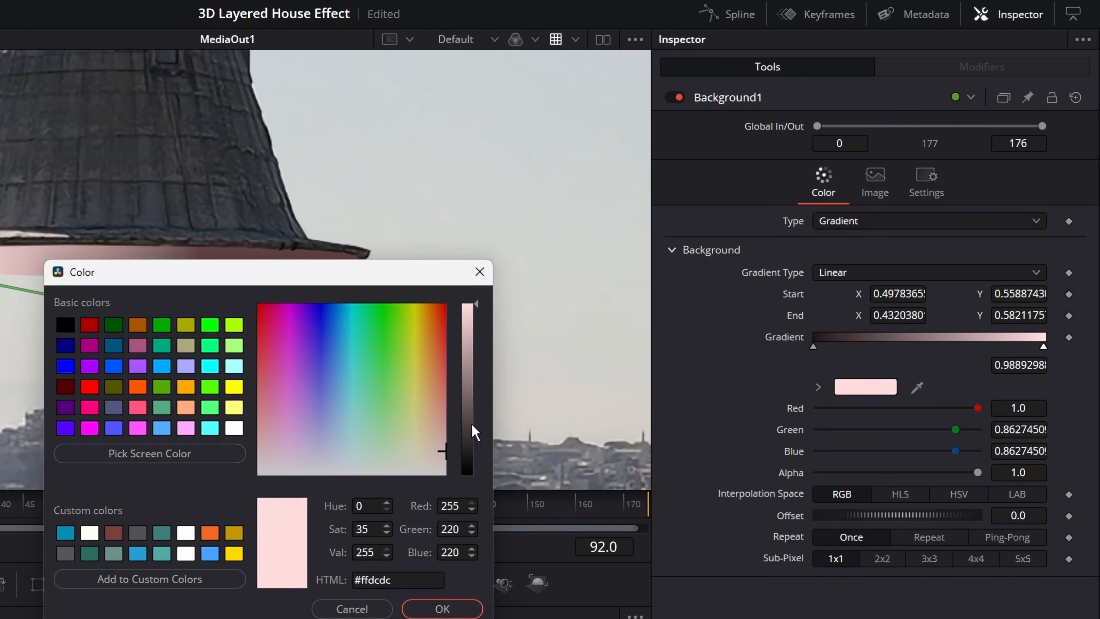
left_click_drag(471, 437, 468, 458)
left_click(442, 608)
Darken the gradient's start color to the near-black #0d0b0a
left_click(813, 347)
left_click(865, 386)
left_click_drag(320, 269, 316, 304)
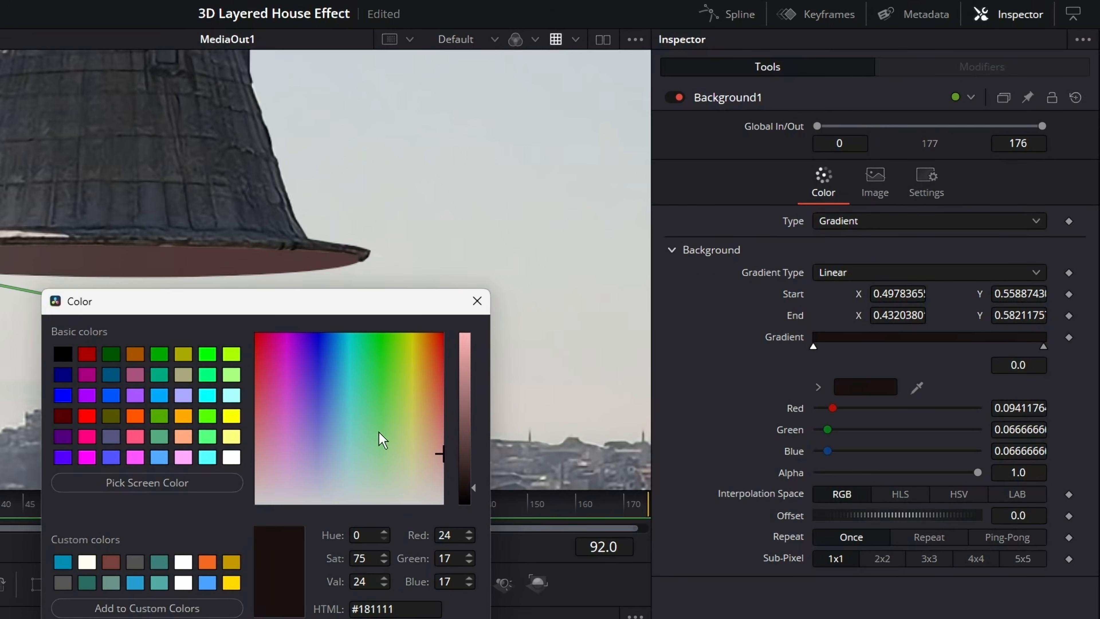
left_click_drag(463, 490, 464, 499)
left_click_drag(441, 460, 433, 470)
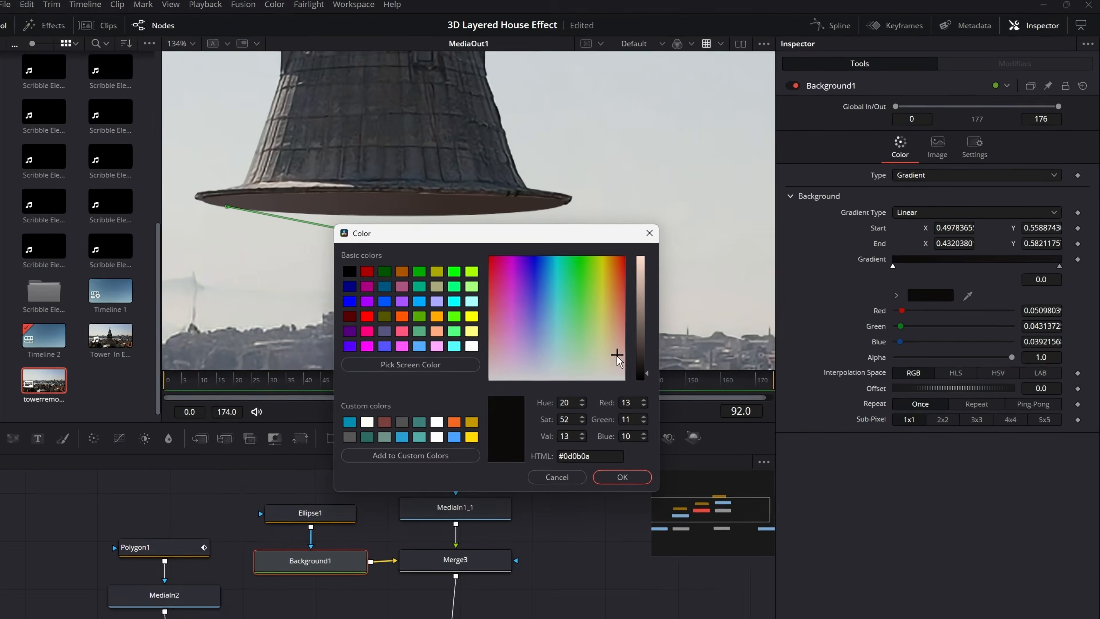
left_click(622, 477)
scroll(352, 196, "down", 5)
left_click_drag(393, 276, 493, 279)
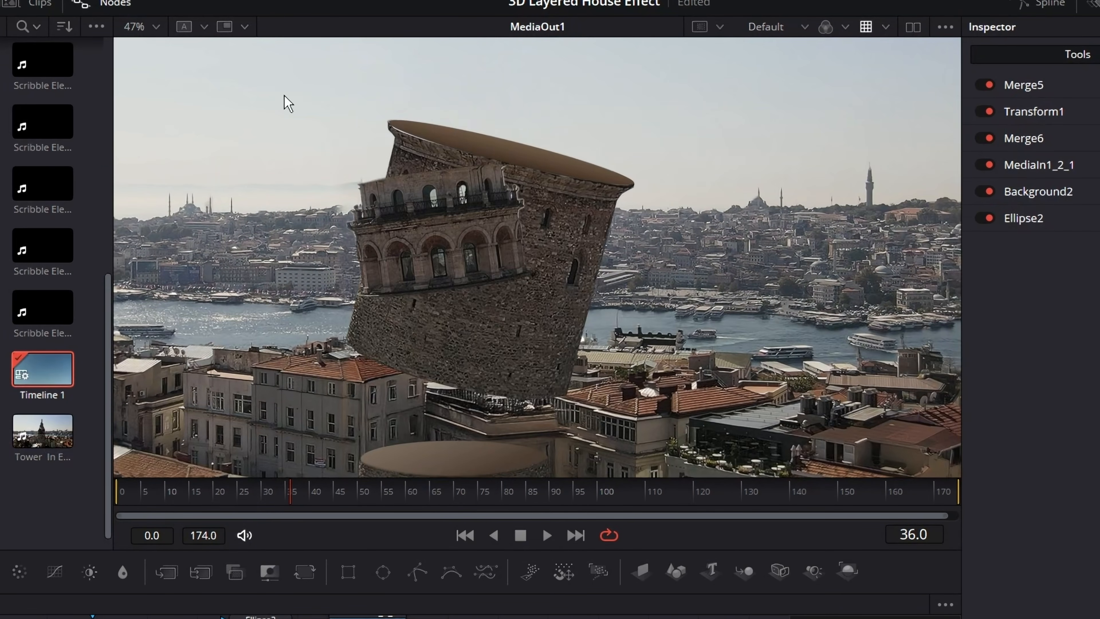
Connect Transform1's output to Merge4's effect mask input so the tilted tower section masks the balcony section
key("Left")
key("Left")
key("Right")
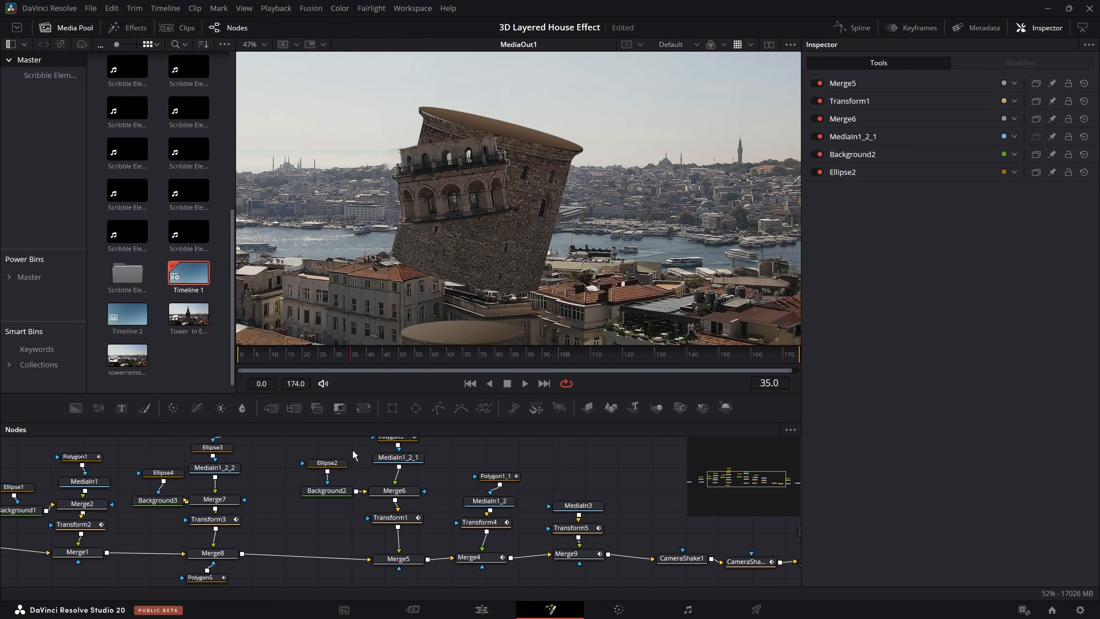
left_click_drag(353, 462, 403, 479)
left_click(452, 493)
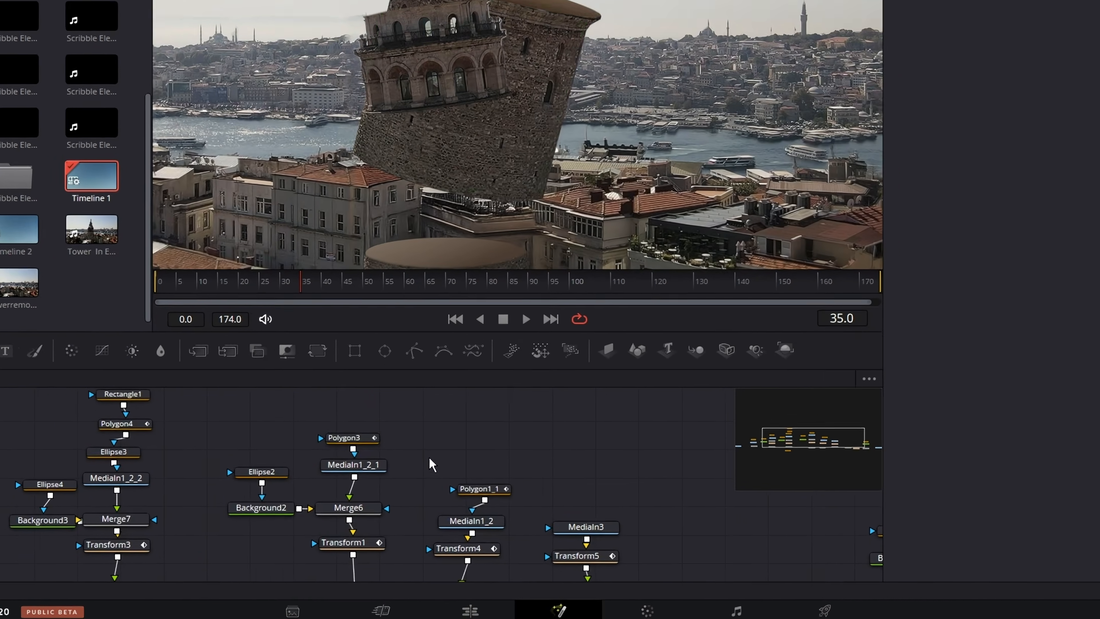
left_click_drag(434, 543, 429, 472)
left_click_drag(325, 447, 449, 504)
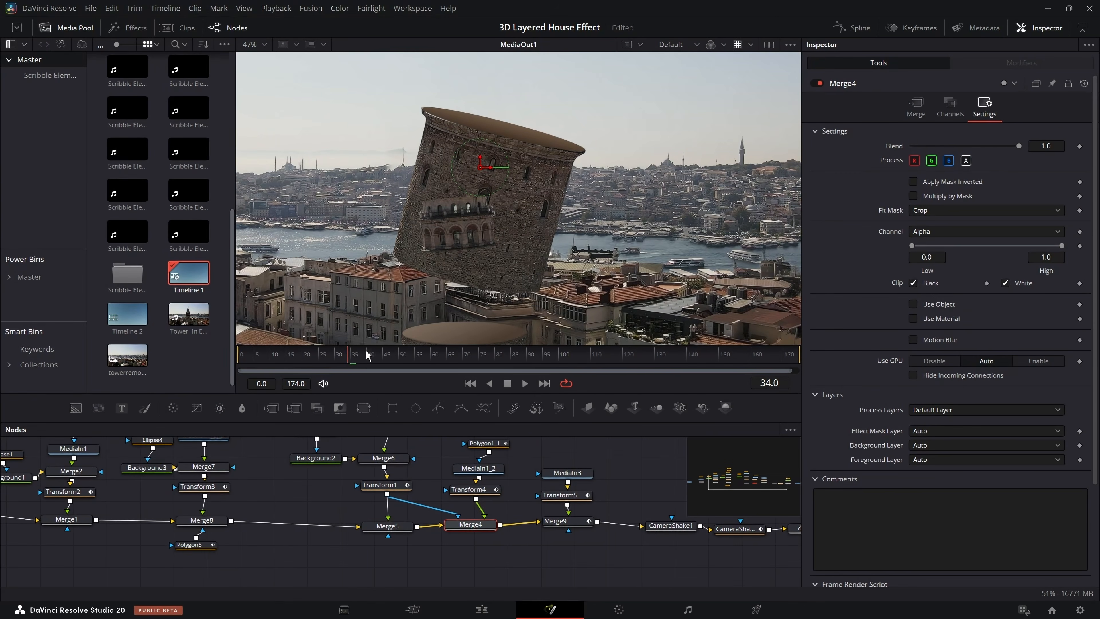
Invert the effect mask applied to Merge4
left_click(357, 360)
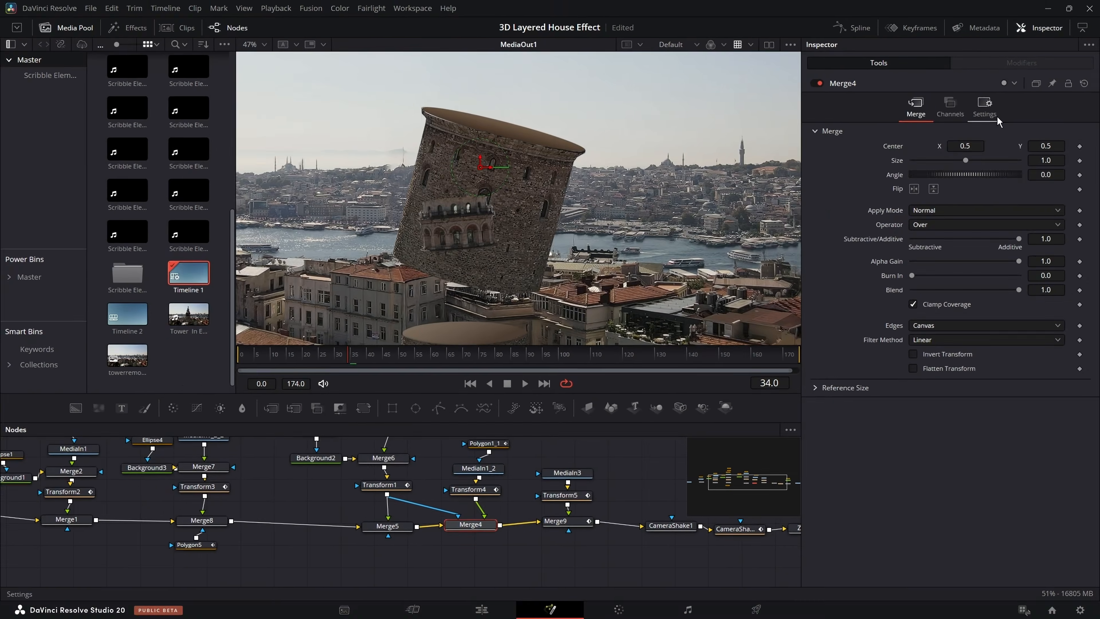
left_click(984, 107)
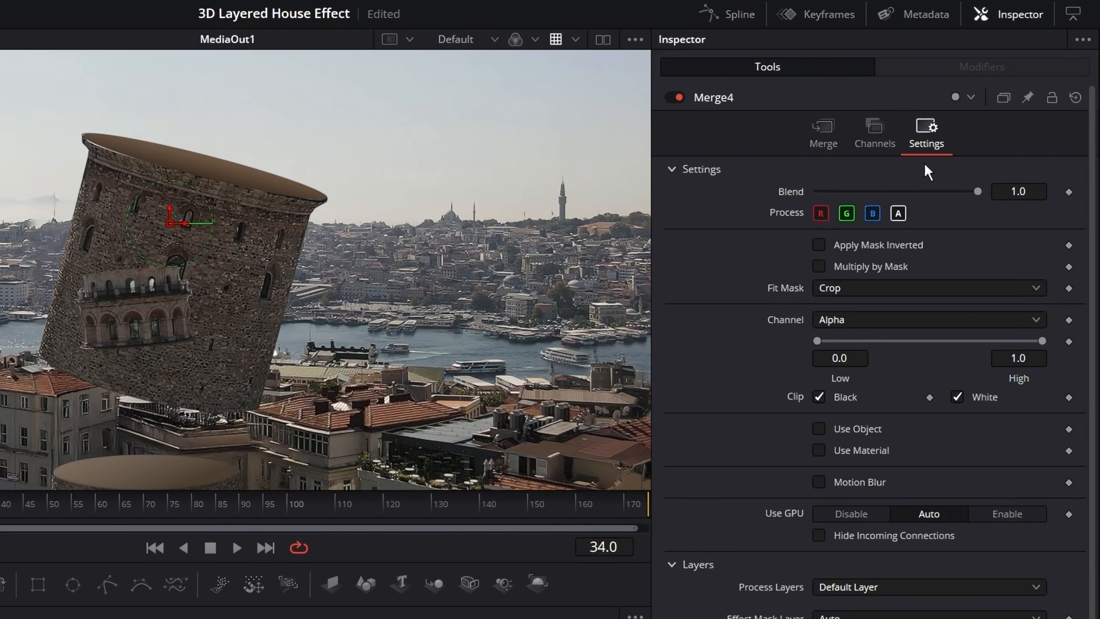
left_click(831, 251)
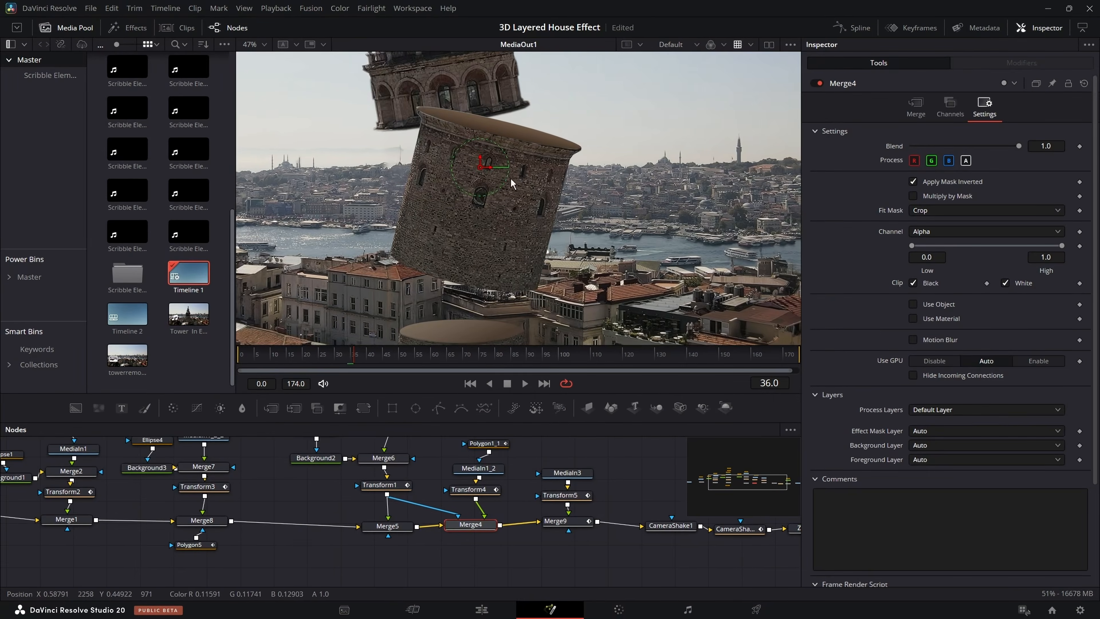
Keyframe Merge4's mask channel as Alpha at frame 53 and switch it to Coverage at frame 54
left_click_drag(470, 162, 483, 205)
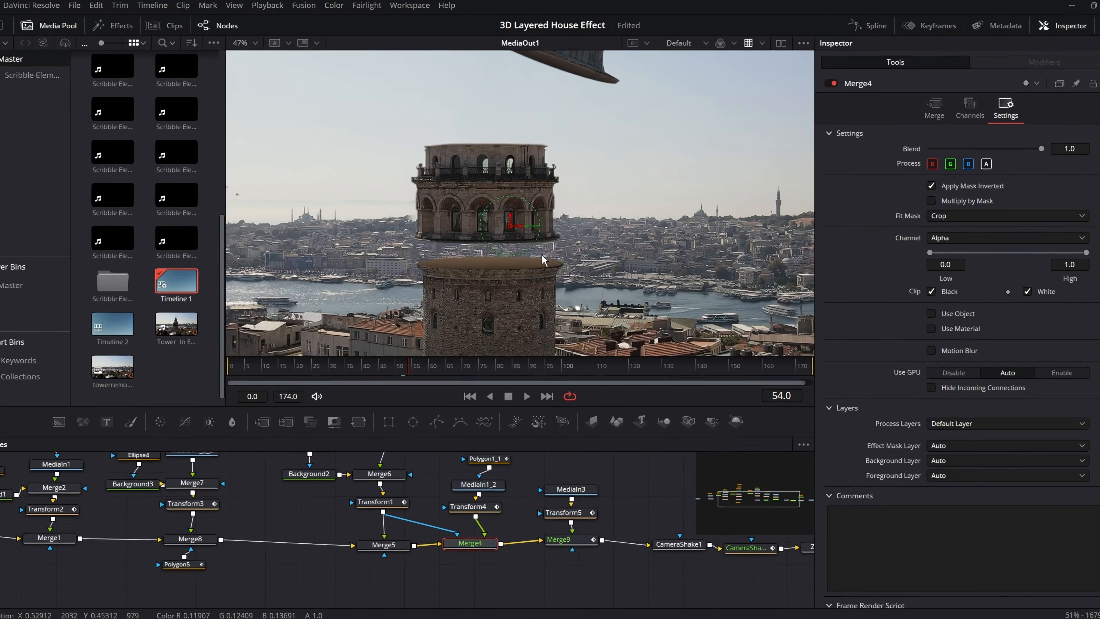
key("Right")
key("Right")
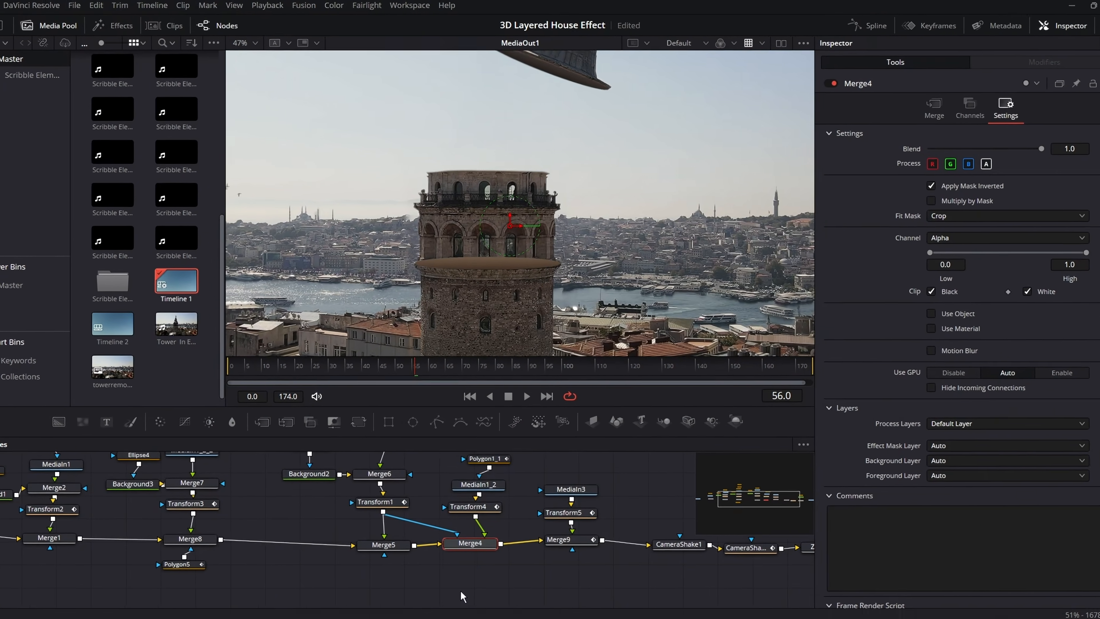
key("Left")
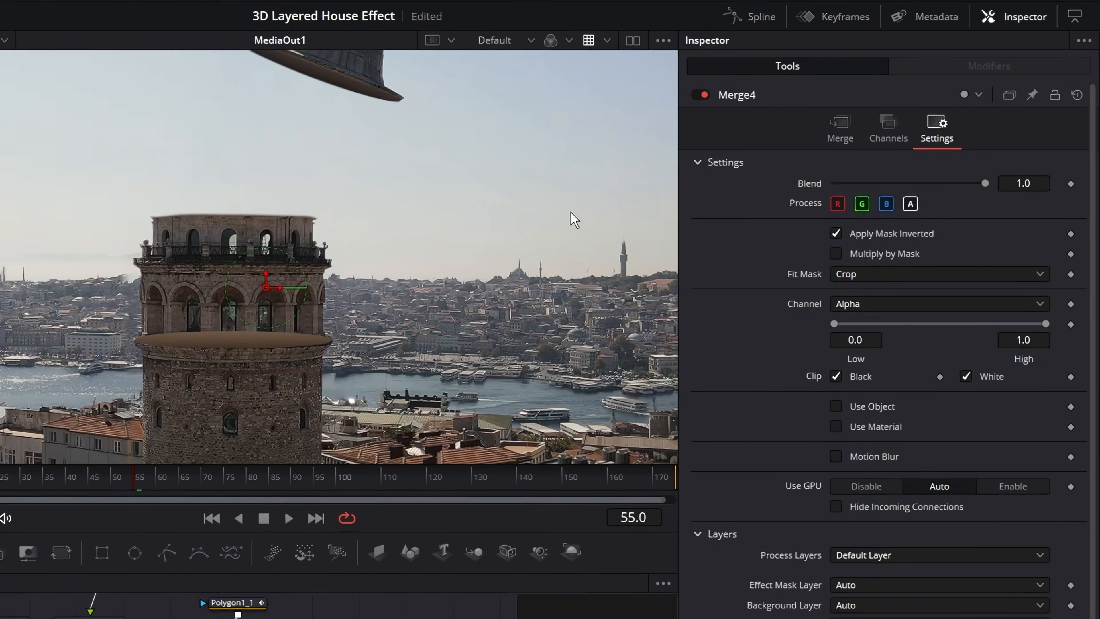
key("Left")
key("Left")
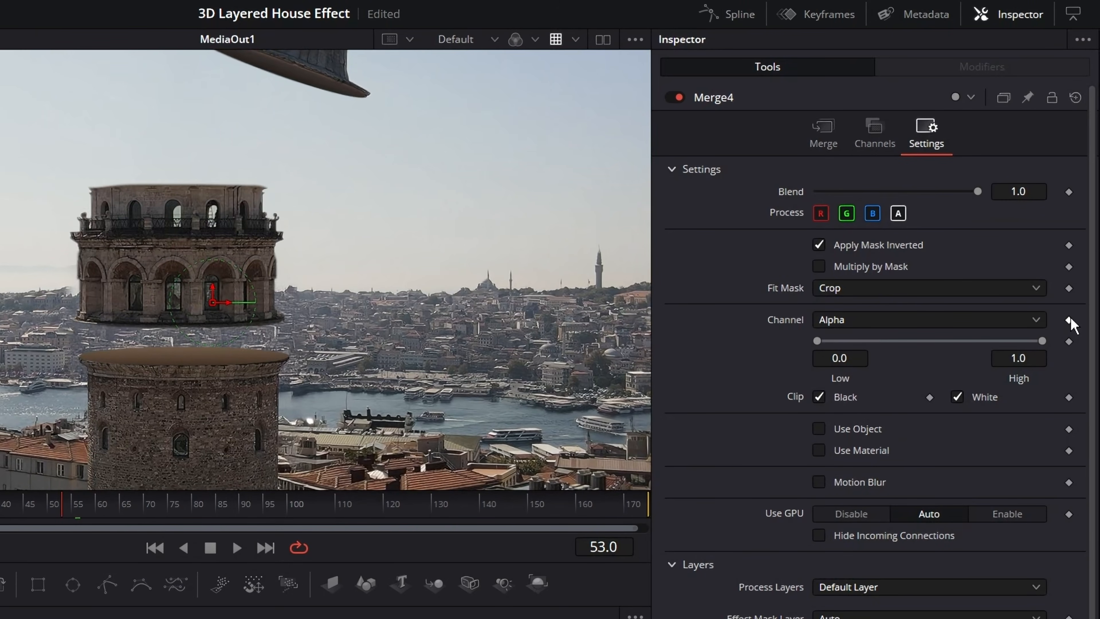
left_click(1040, 328)
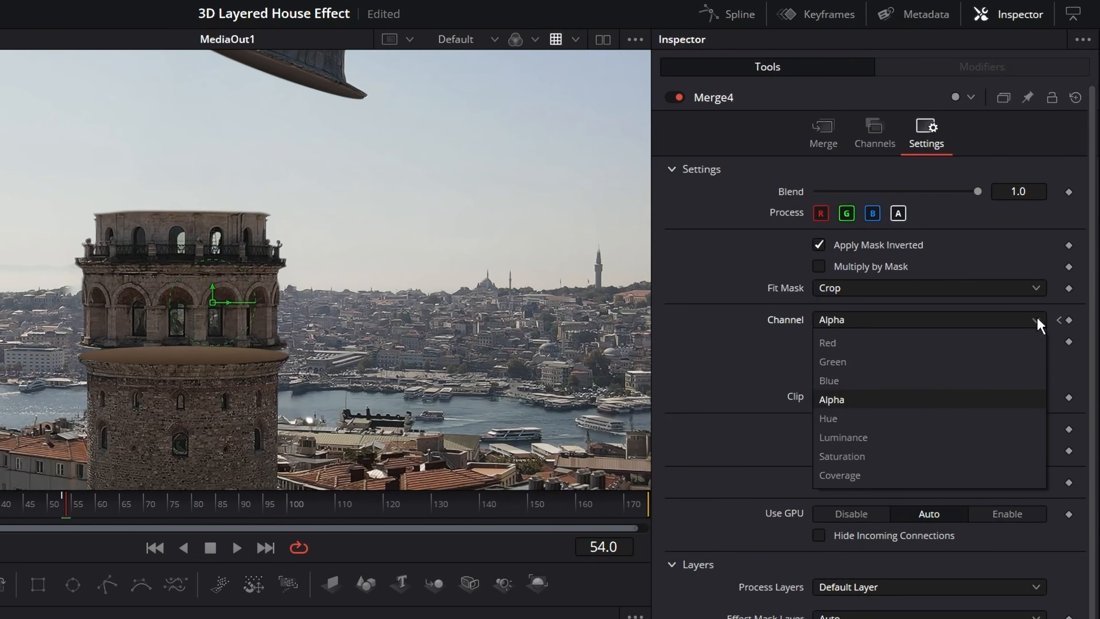
left_click(842, 475)
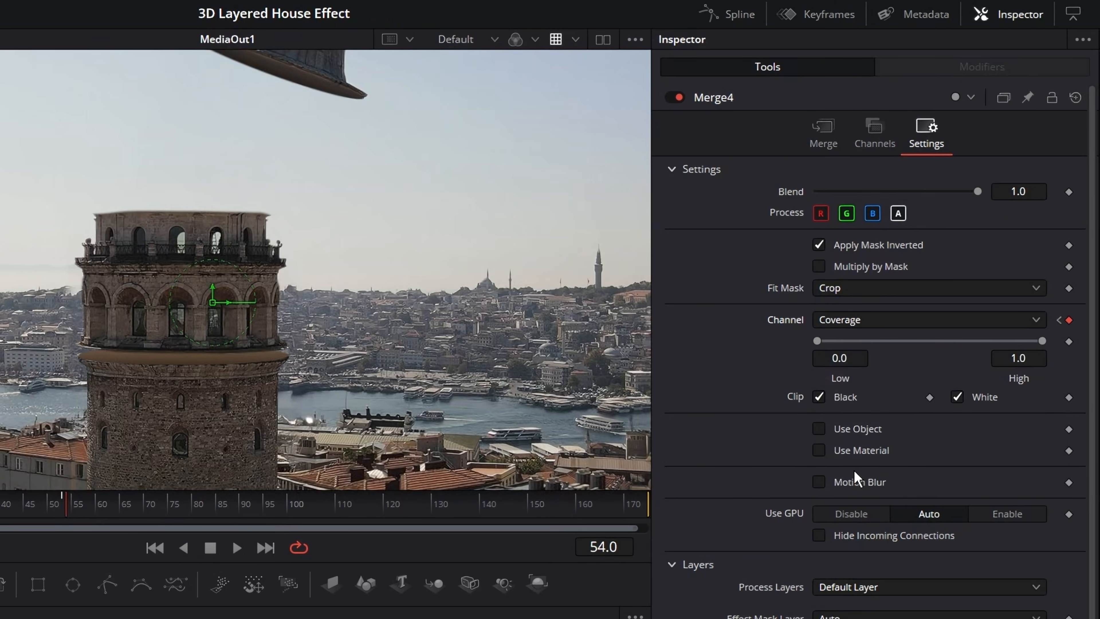
key("Left")
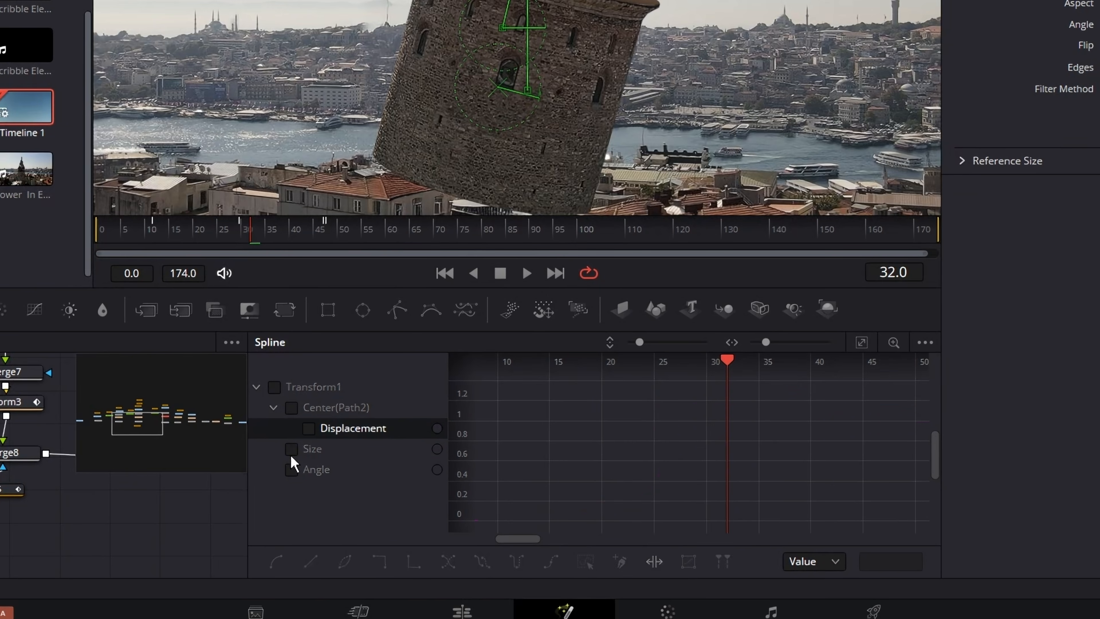
Examine Transform1's Angle curve fitted in the Spline editor and inspect the camera shake nodes
left_click(292, 470)
left_click(862, 343)
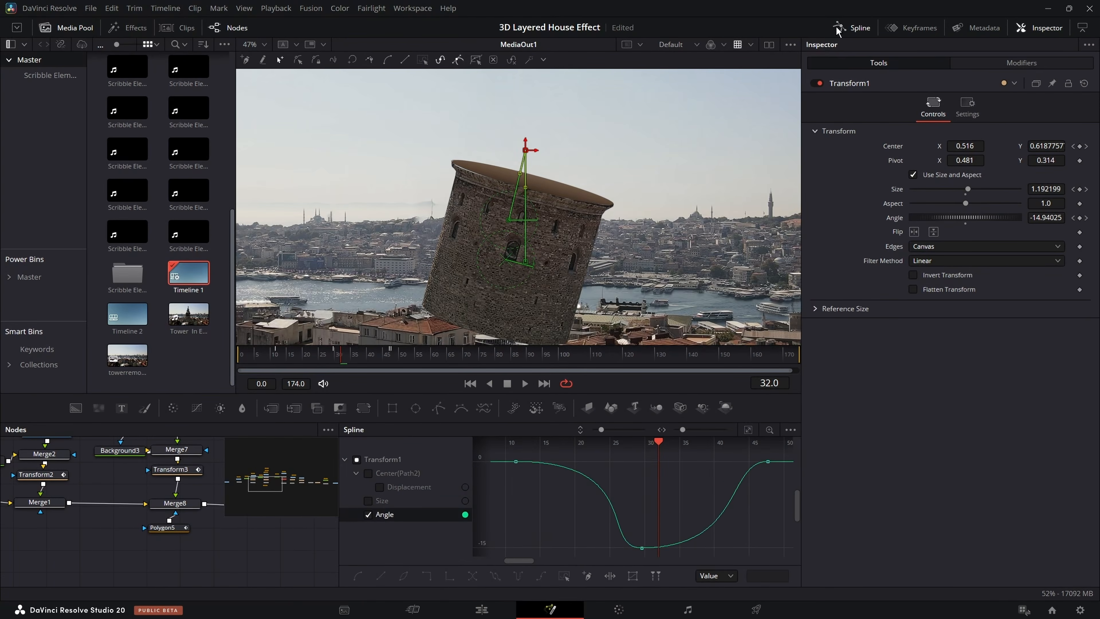
left_click(840, 28)
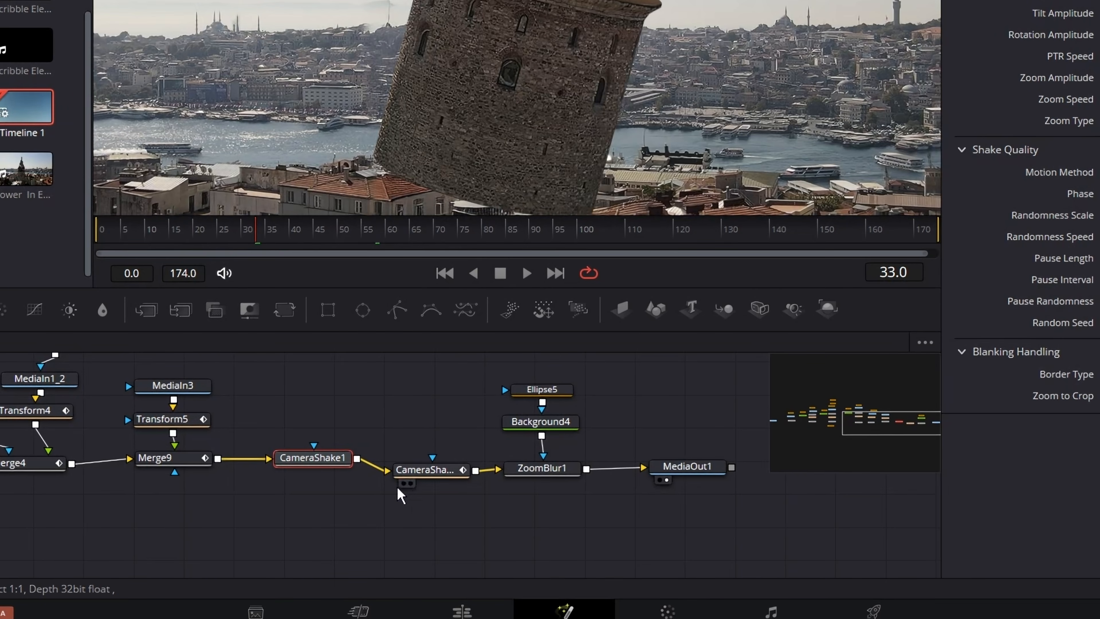
left_click(394, 460)
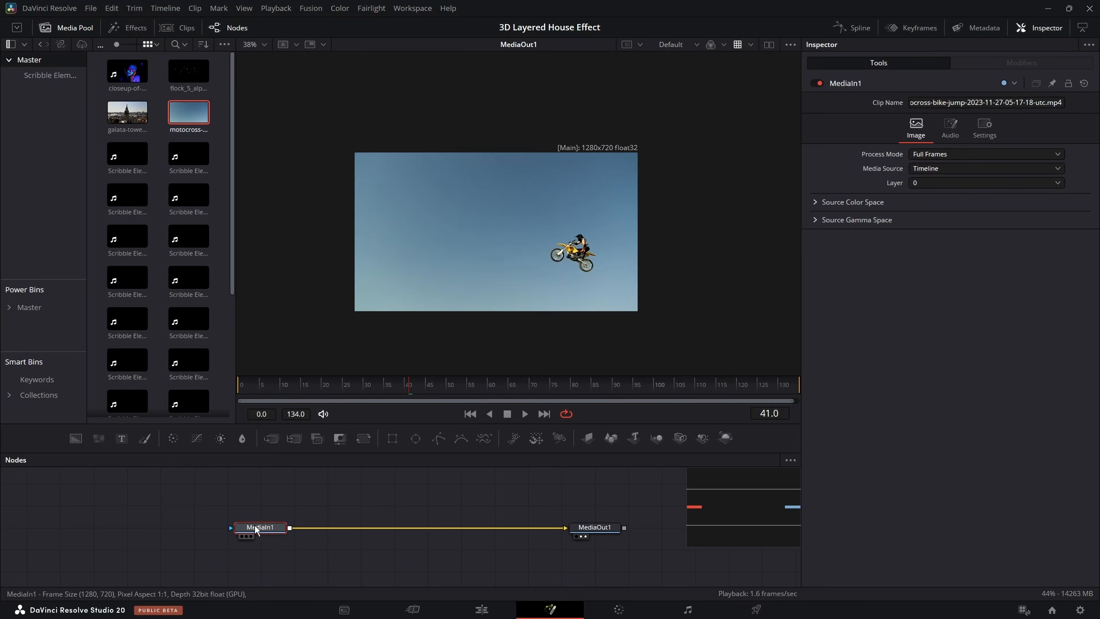
Try to isolate the rider and motorcycle with a Magic Mask stroke after MediaIn1, and delete the mask node
key("shift+space")
type("magM")
key("Return")
scroll(545, 366, "up", 5)
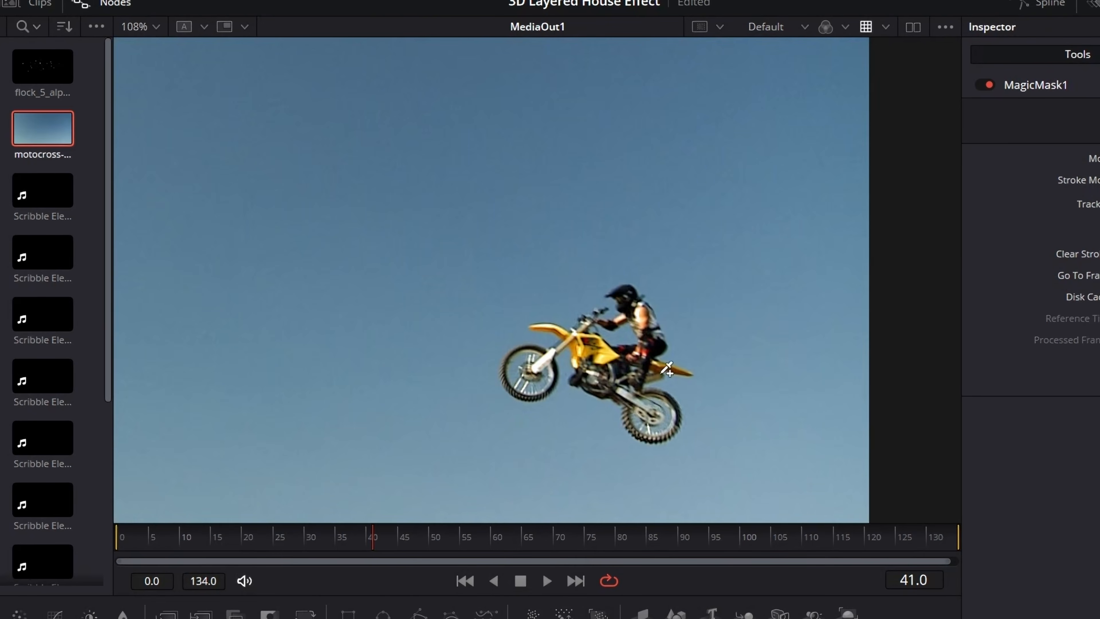
left_click_drag(656, 343, 653, 356)
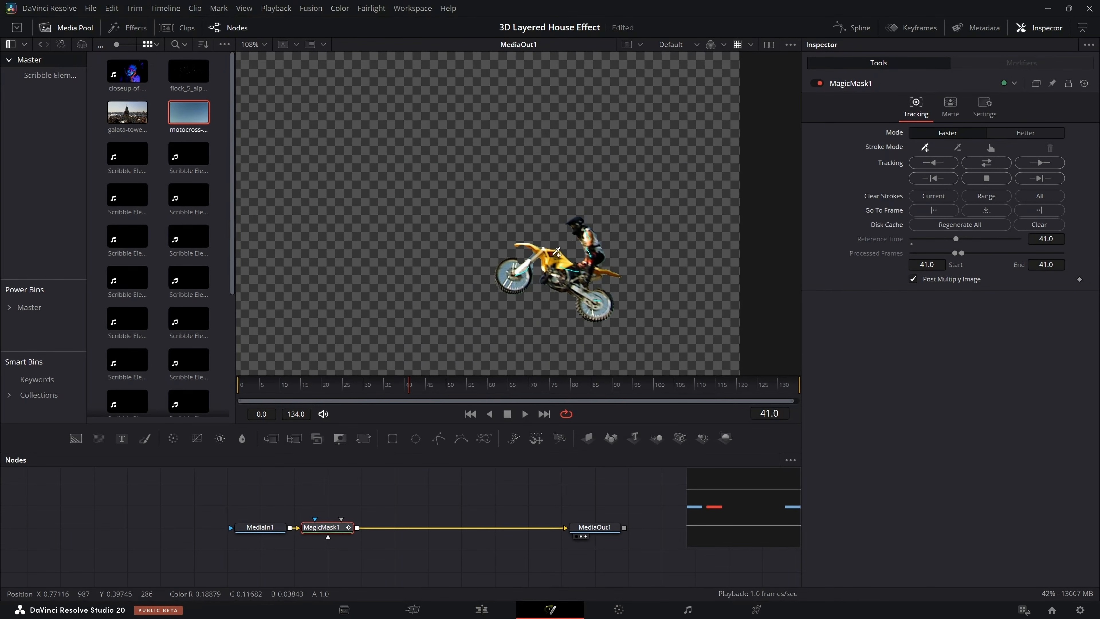
key("Delete")
Add a Delta Keyer node fed by MediaIn1 and sample the blue sky as its background color
key("shift+space")
type("delta")
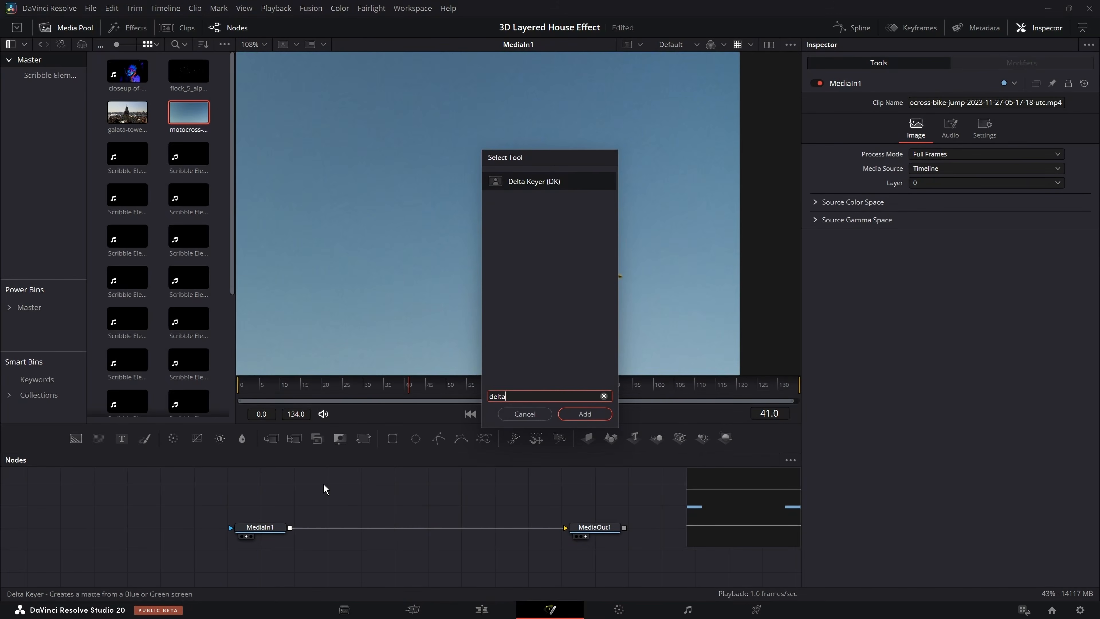
key("Return")
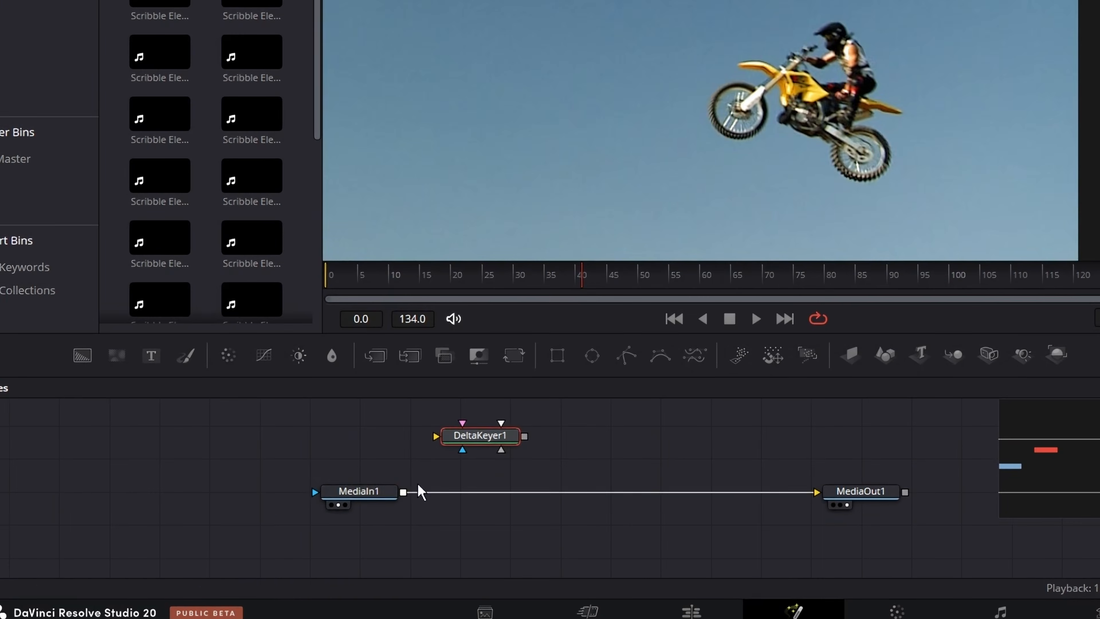
left_click_drag(405, 493, 435, 436)
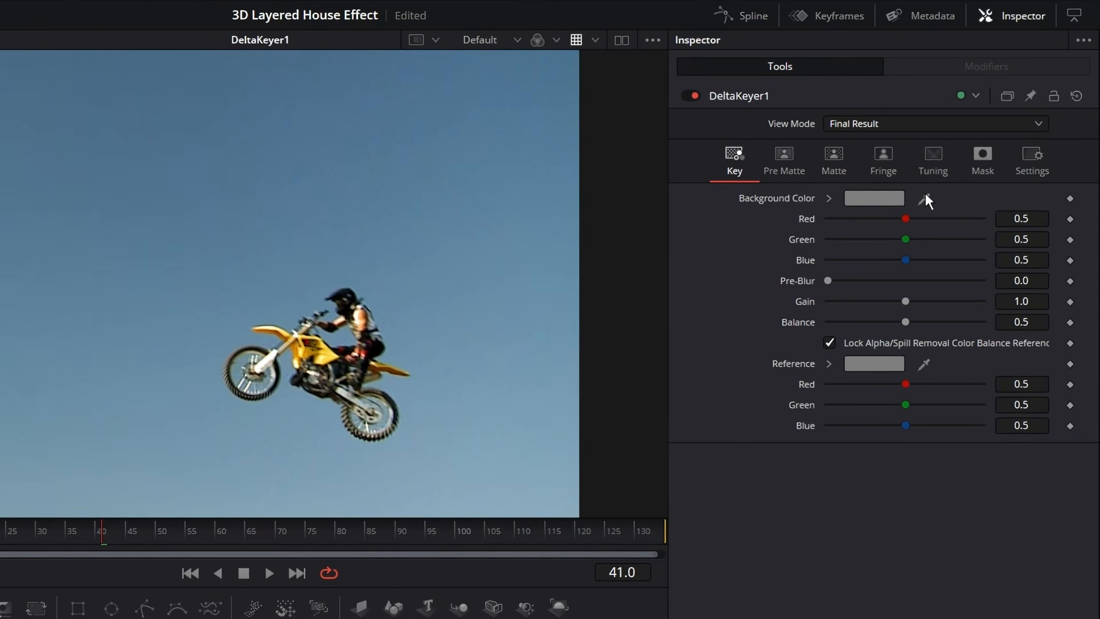
left_click_drag(1057, 116, 690, 106)
left_click_drag(413, 187, 403, 442)
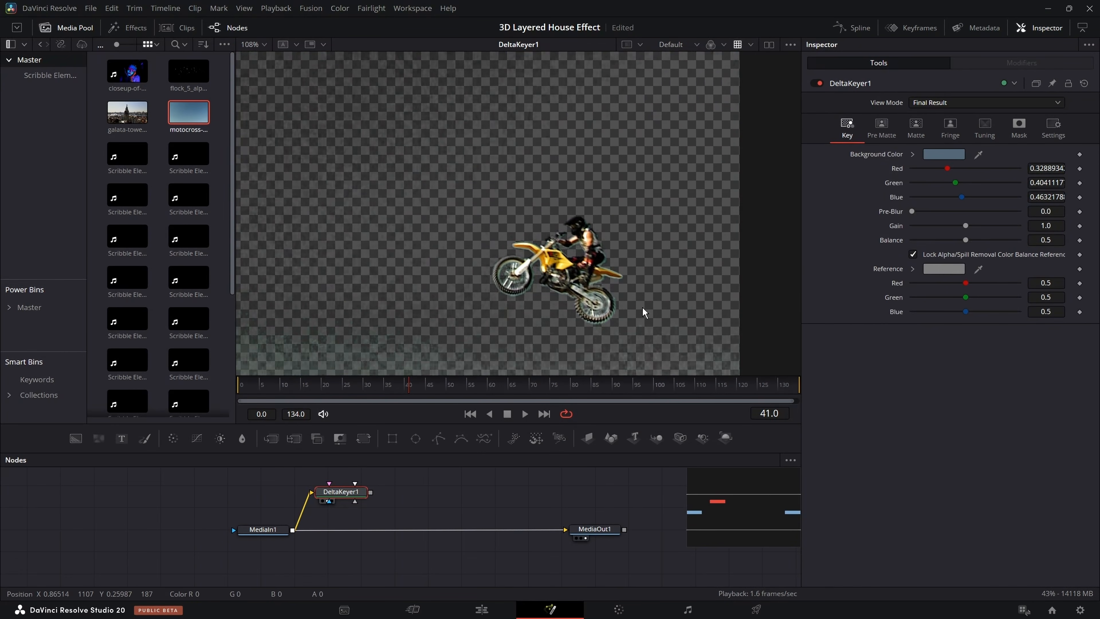
Sample the leftover sky regions in the Delta Keyer's Pre Matte to clear the haze around the motorcycle
scroll(596, 267, "down", 3)
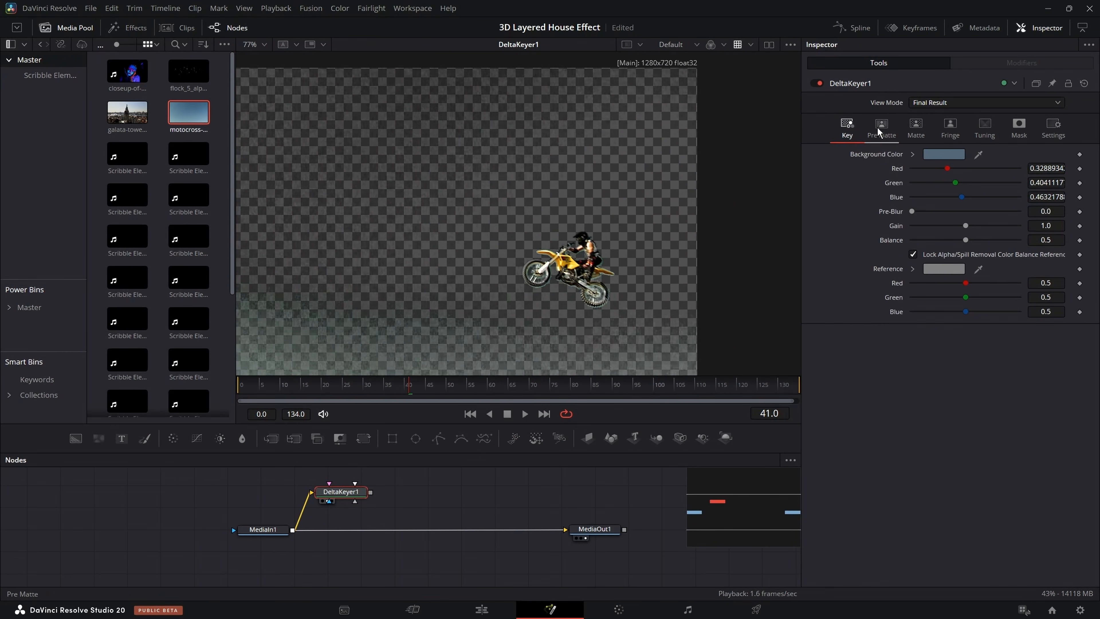
left_click(881, 129)
left_click_drag(672, 302, 668, 318)
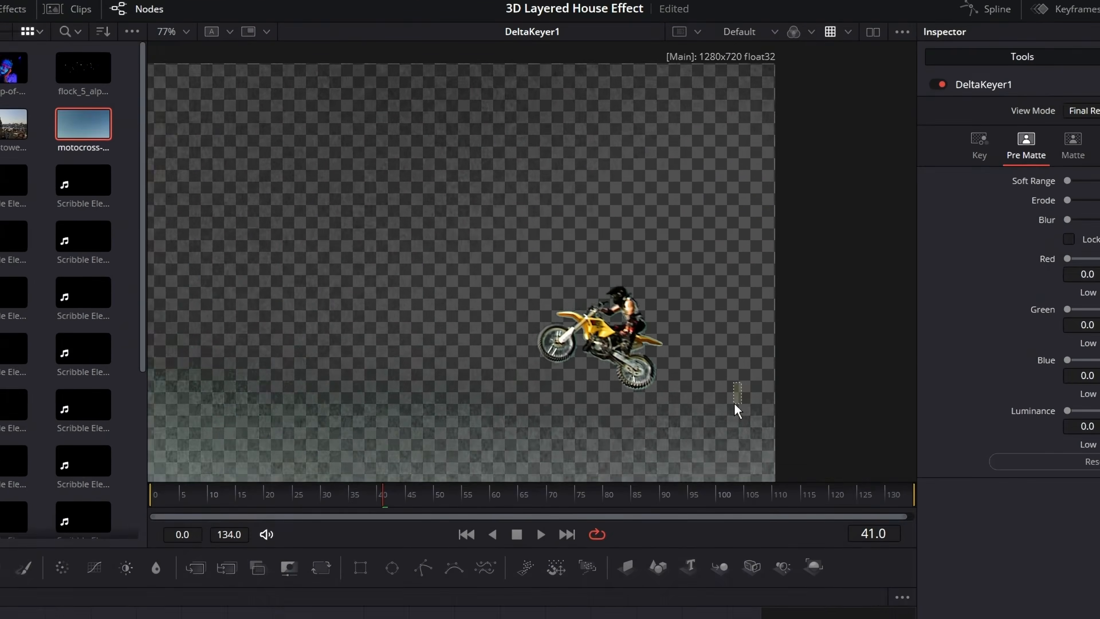
left_click_drag(735, 404, 681, 451)
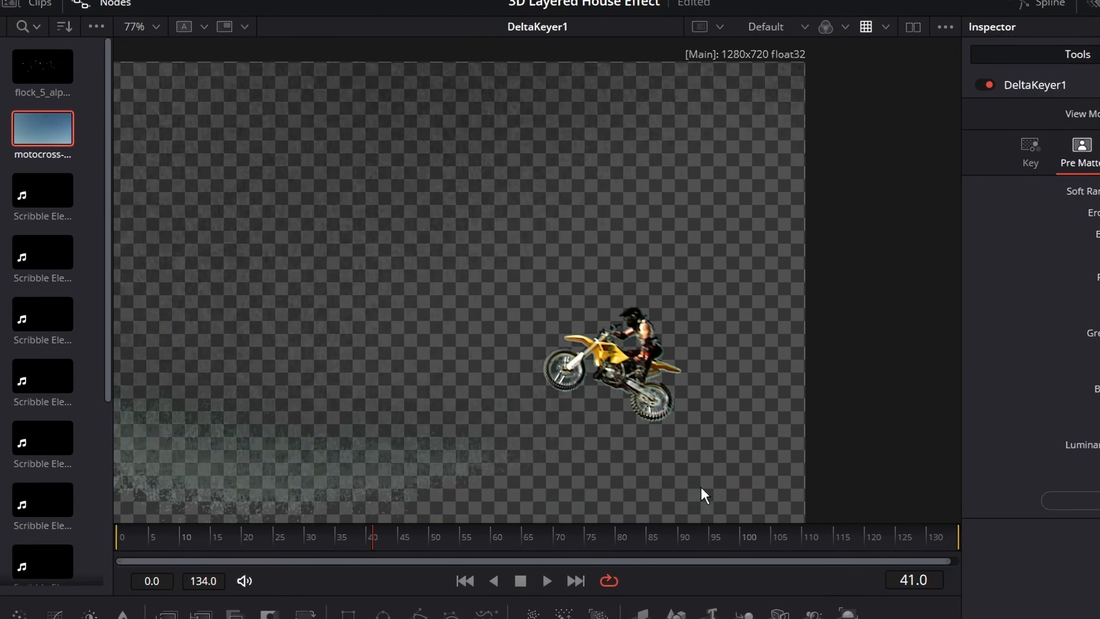
mouse_move(363, 416)
left_mouse_down()
mouse_move(595, 381)
mouse_move(402, 431)
left_mouse_up()
mouse_move(598, 232)
left_mouse_down()
mouse_move(434, 322)
mouse_move(360, 378)
left_mouse_up()
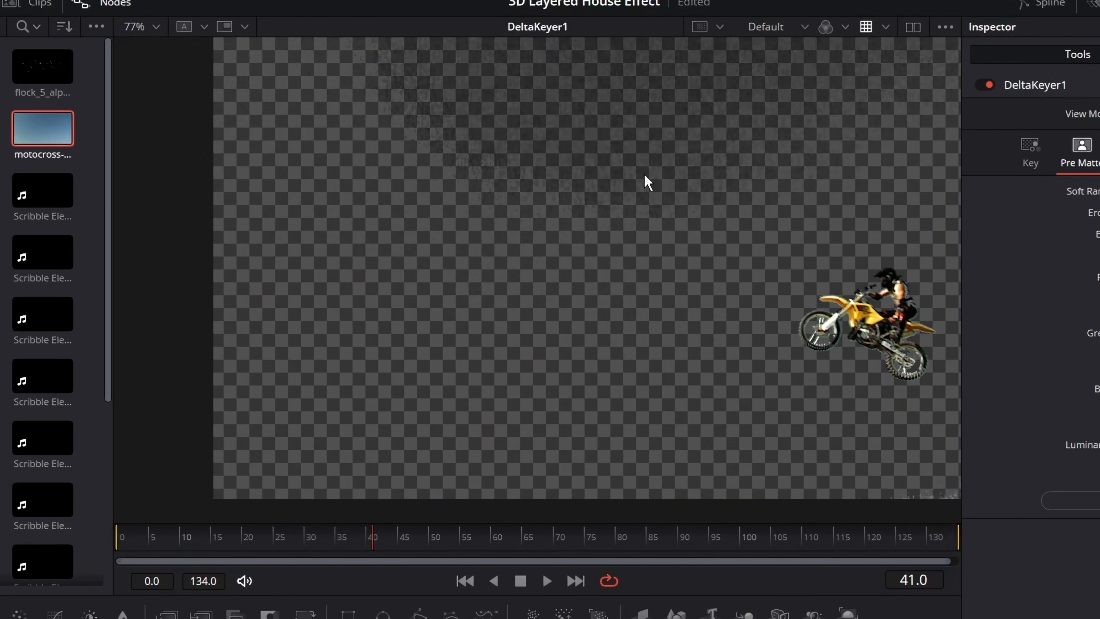
left_click_drag(644, 173, 504, 320)
left_click_drag(550, 204, 336, 394)
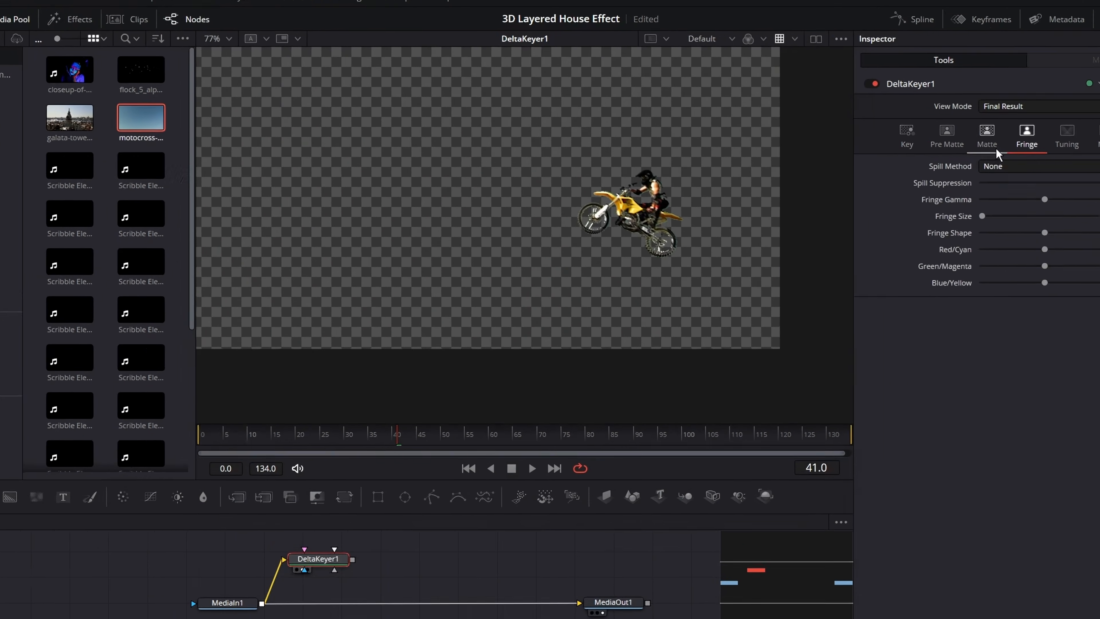
Set the Delta Keyer matte's Clean Foreground to about 0.0028
left_click(994, 145)
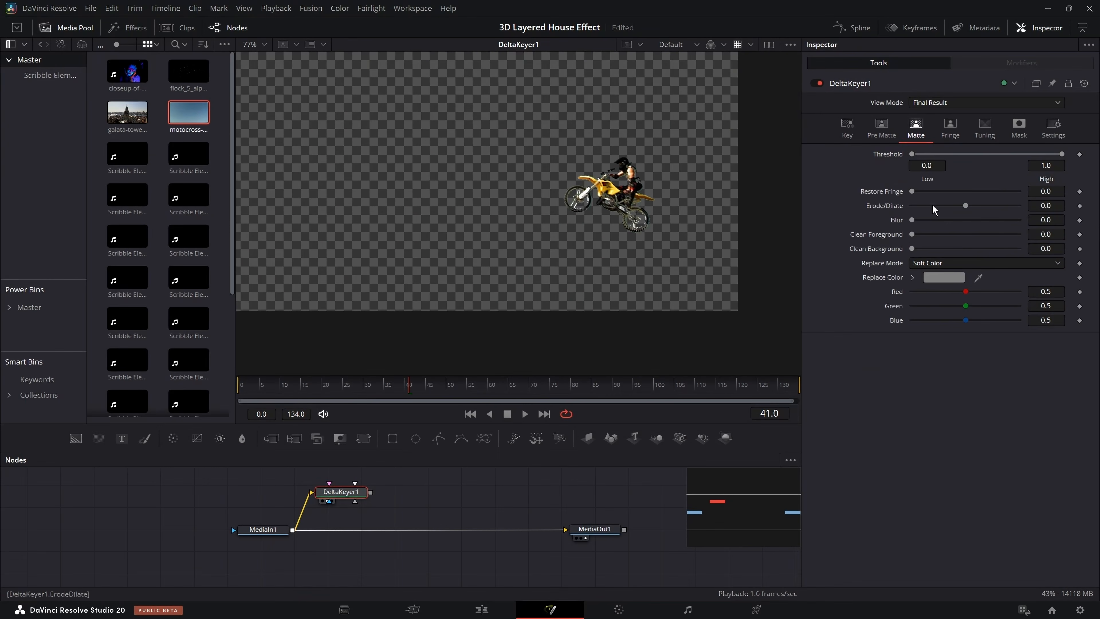
left_click_drag(912, 234, 957, 234)
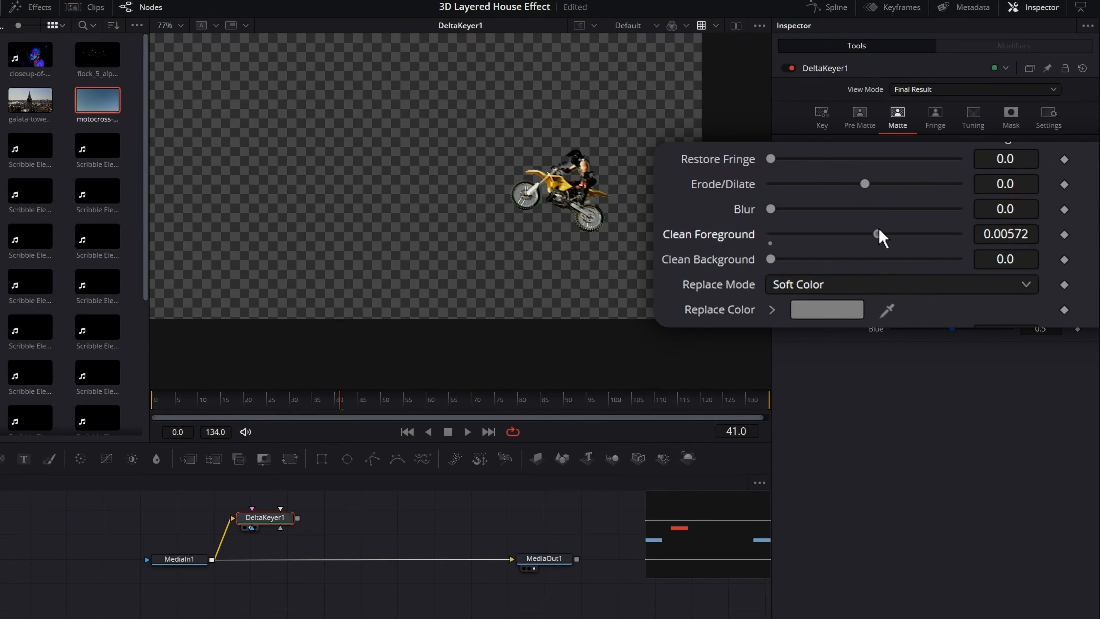
left_click_drag(879, 230, 873, 228)
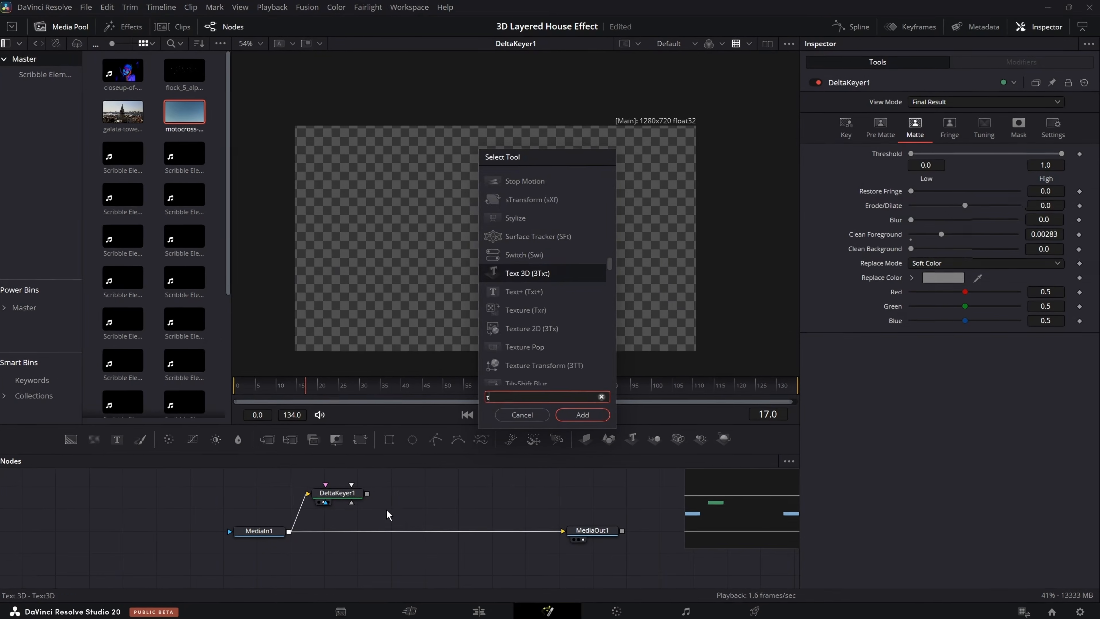
Add a TimeSpeed node and insert a Merge node between MediaIn1 and MediaOut1
type("ime")
key("Return")
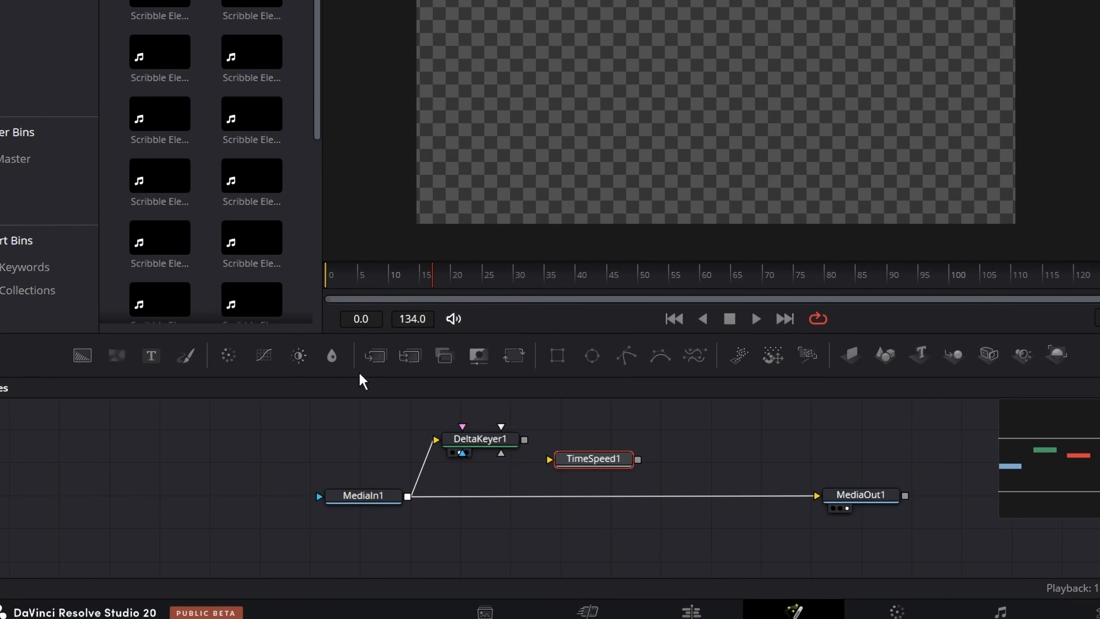
left_click_drag(374, 356, 524, 505)
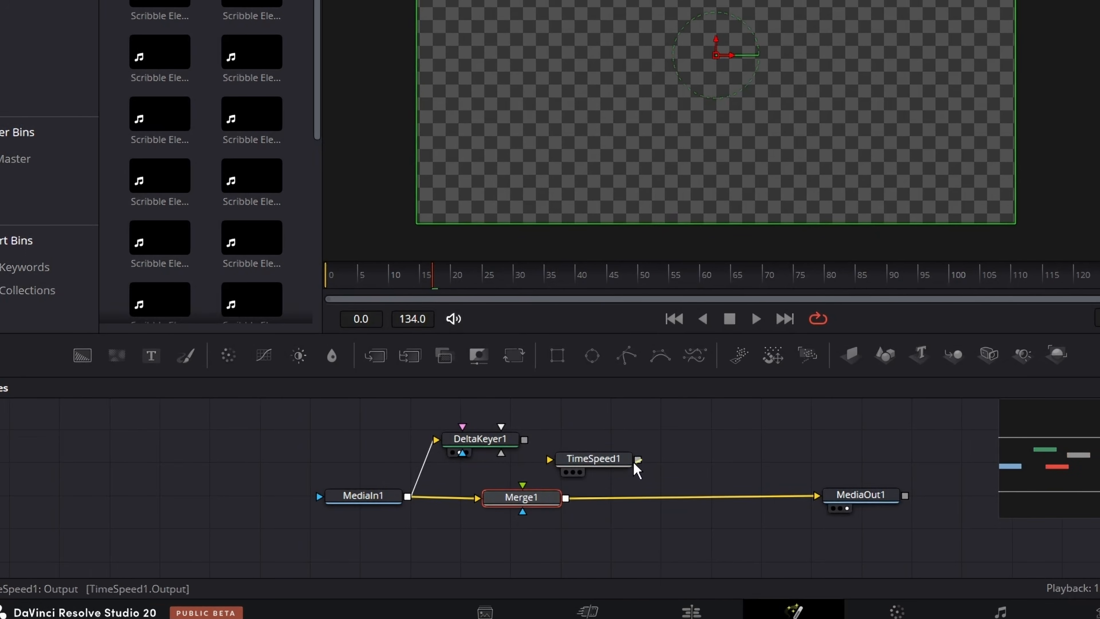
Connect TimeSpeed1 to Merge1's foreground and feed TimeSpeed1 from DeltaKeyer1's output
left_click_drag(638, 459, 554, 494)
left_click_drag(580, 459, 538, 473)
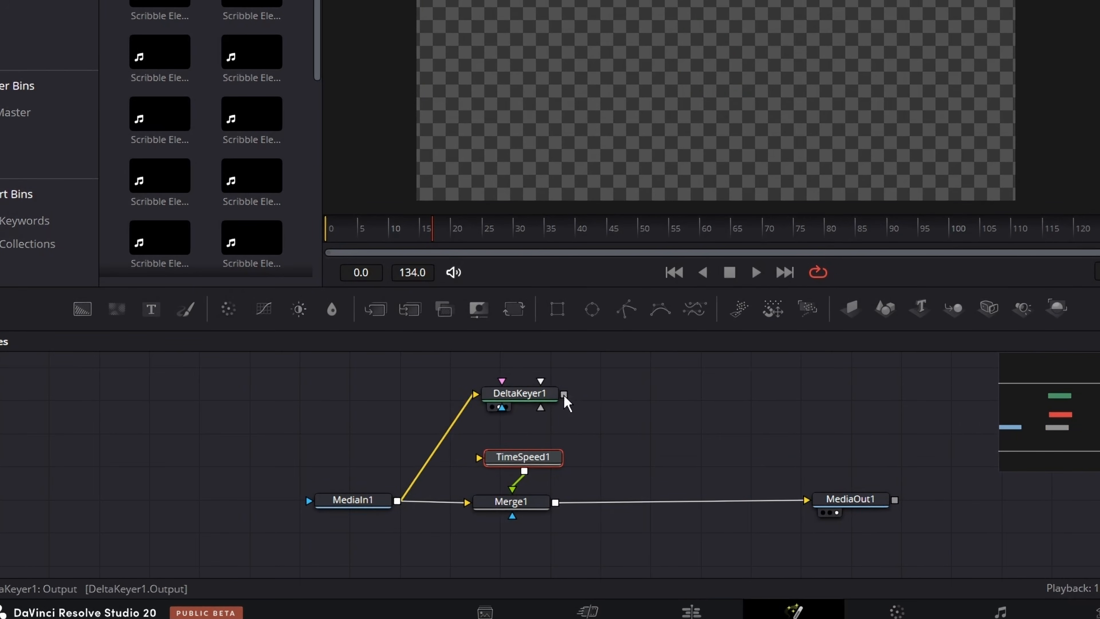
left_click_drag(564, 395, 549, 444)
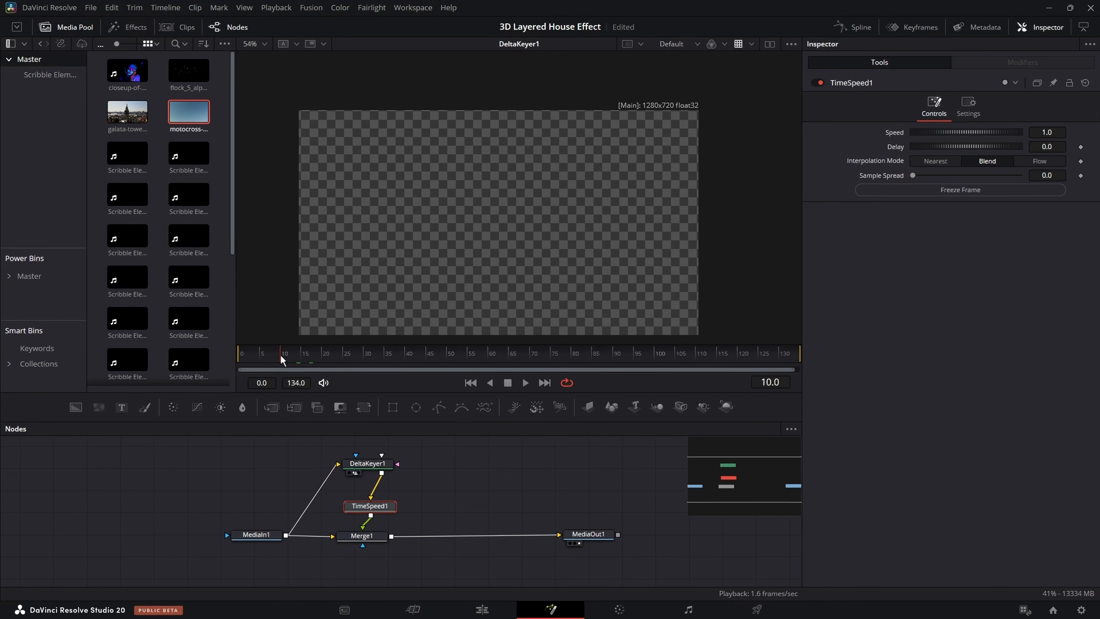
Freeze TimeSpeed1 at frame 33 and keyframe Merge1's Blend at 1.0 there and 0.0 one frame earlier
left_click(357, 237)
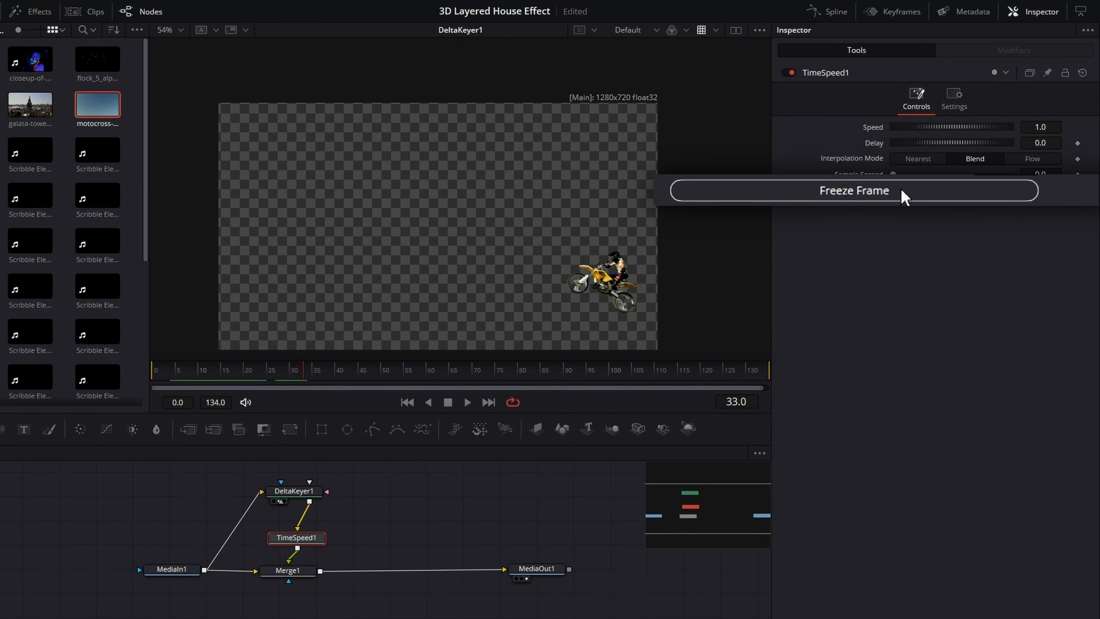
left_click(903, 190)
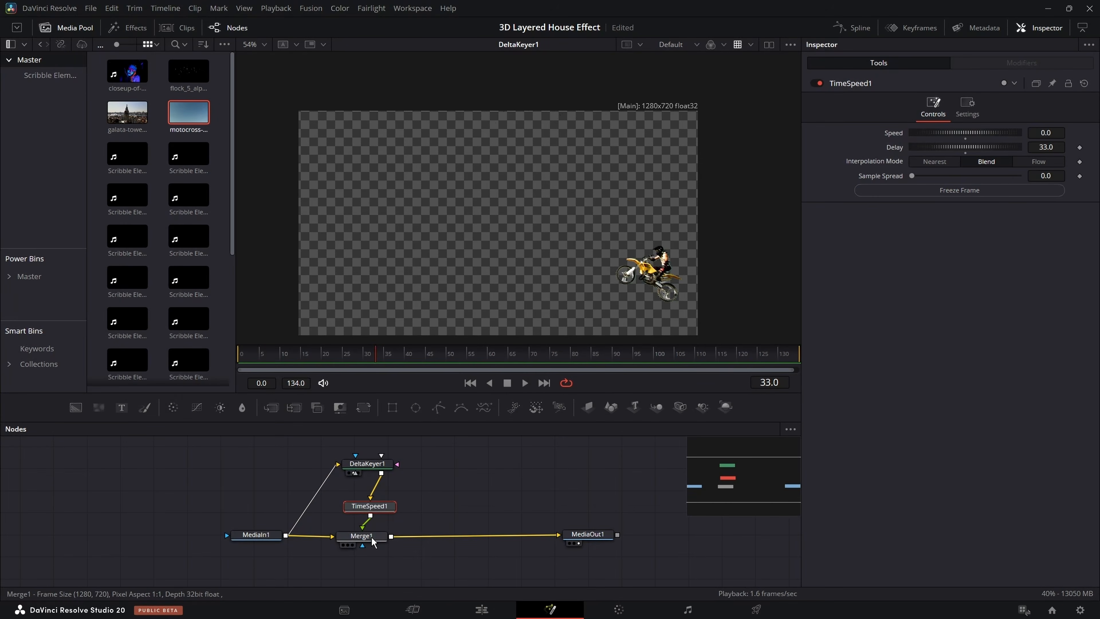
left_click(371, 537)
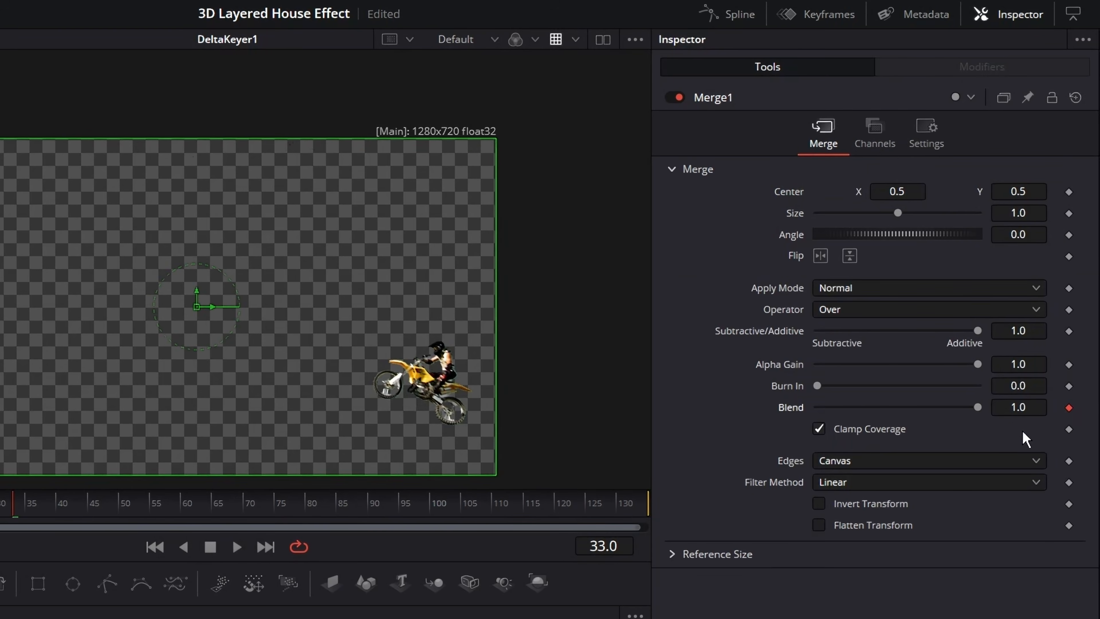
key("Left")
left_click_drag(978, 407, 816, 409)
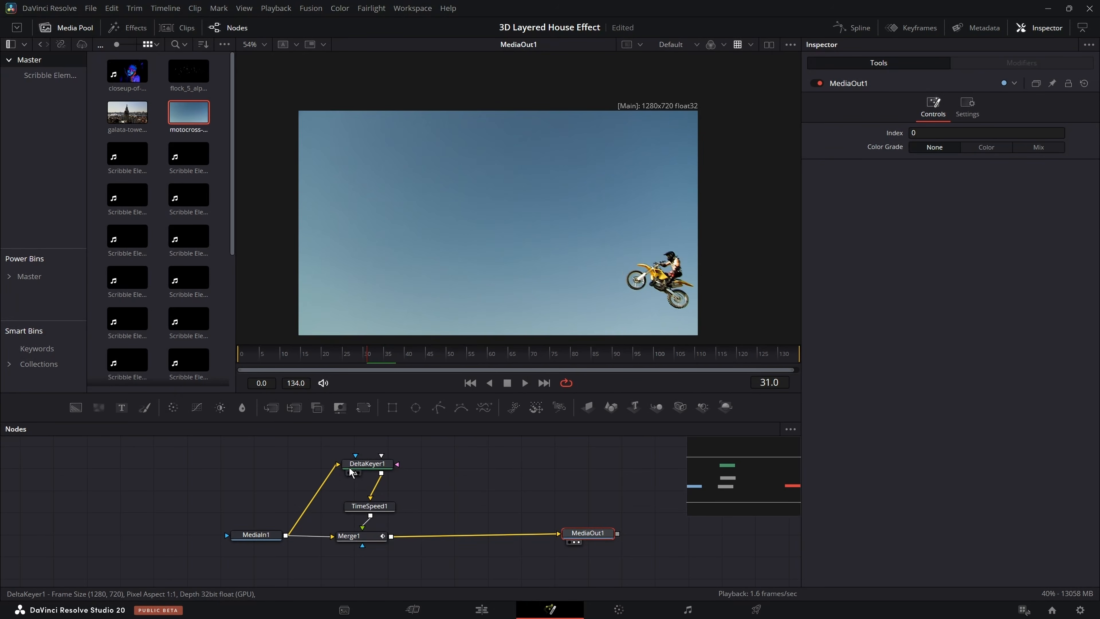
Advance the rider clip to frame 46 and add a second TimeSpeed node
key("Right")
key("Right")
key("Right")
key("Right")
key("Right")
key("Right")
key("Right")
key("Right")
key("Right")
key("Right")
key("Right")
key("Right")
key("Right")
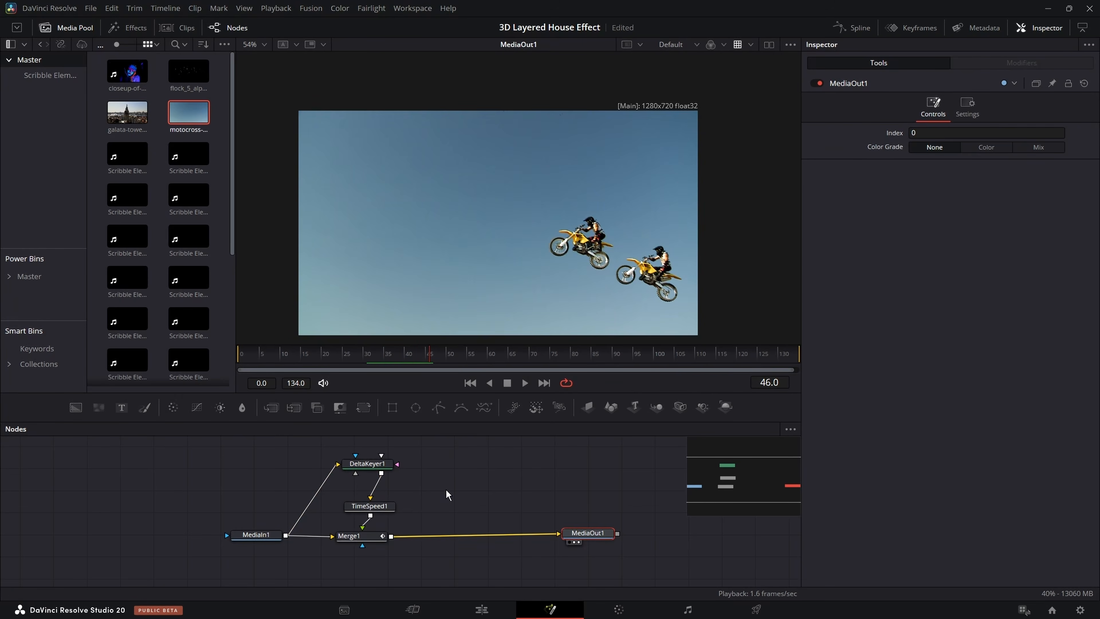
key("shift+space")
type("time")
key("Return")
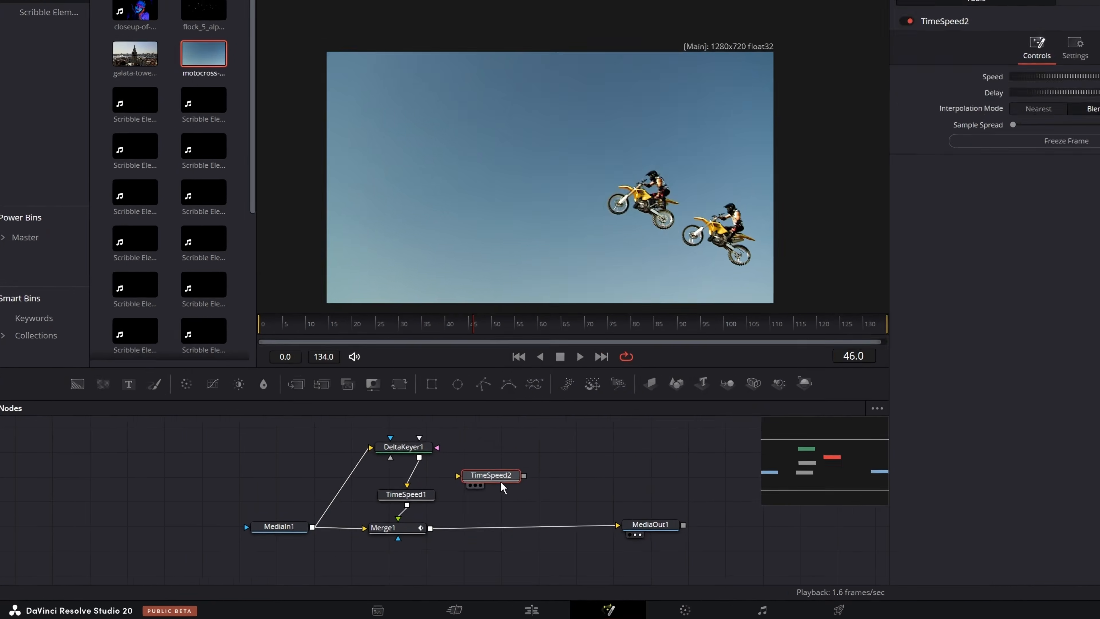
Merge TimeSpeed2 over Merge1's output with DeltaKeyer1 as its source, and freeze it at frame 46
left_click_drag(524, 475, 426, 539)
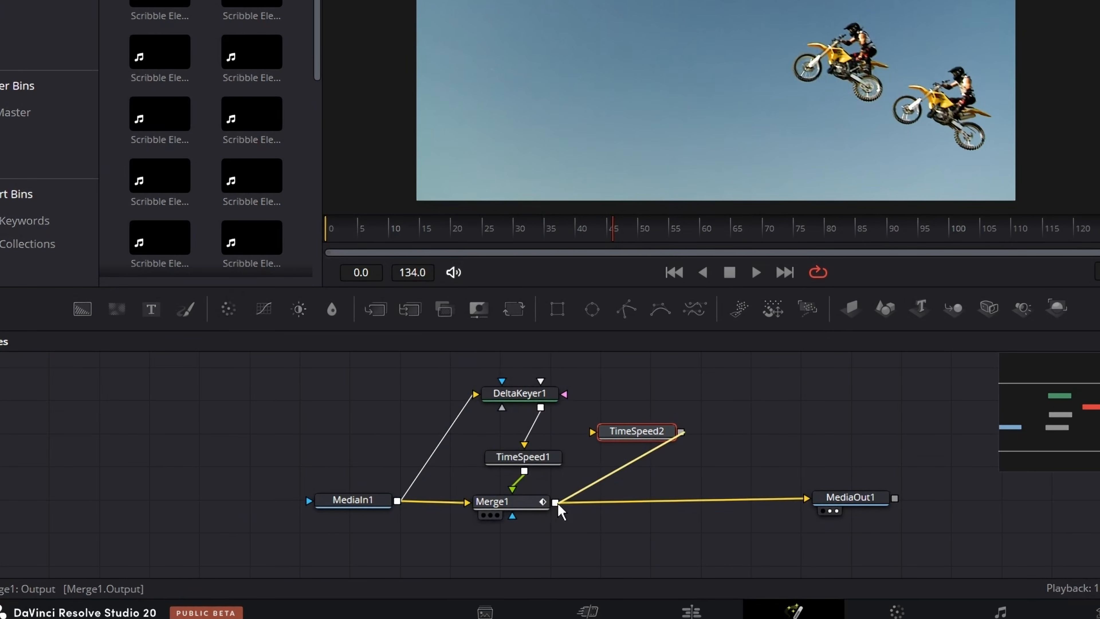
left_click_drag(558, 506, 556, 502)
left_click_drag(541, 408, 590, 456)
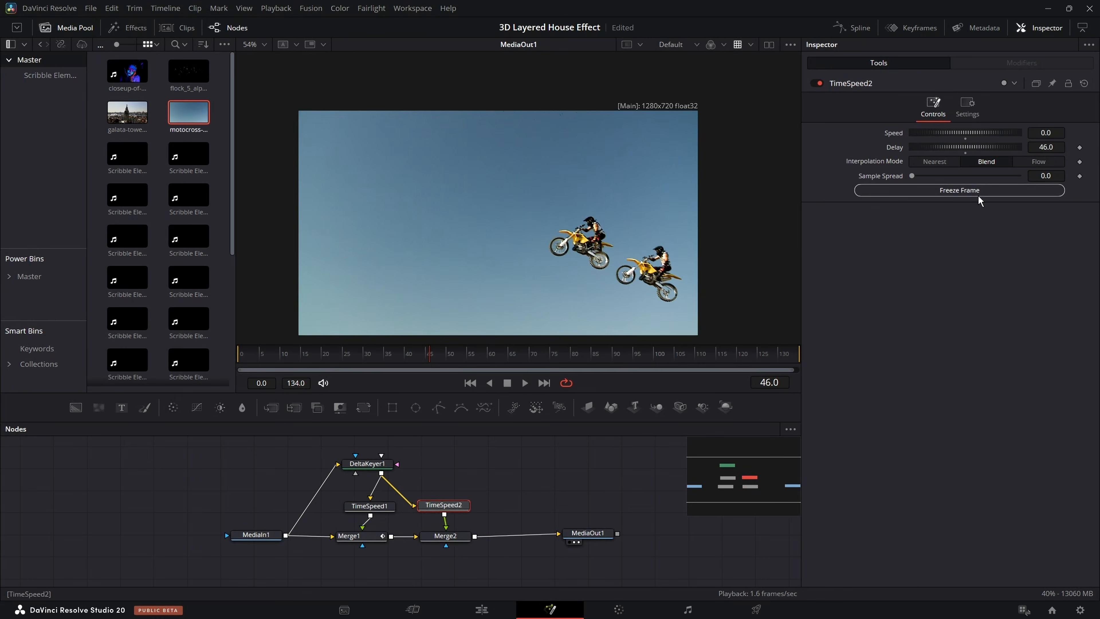
Keyframe Merge2's Blend and extend the chain with further frozen rider copies up to TimeSpeed5 and Merge5
left_click(459, 538)
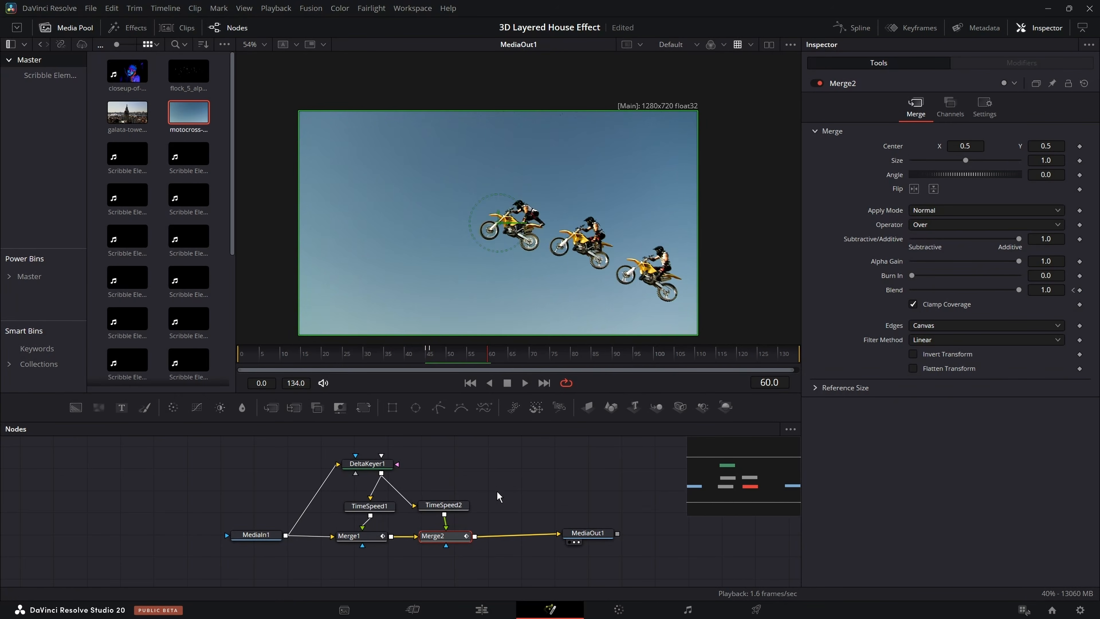
left_click(512, 535)
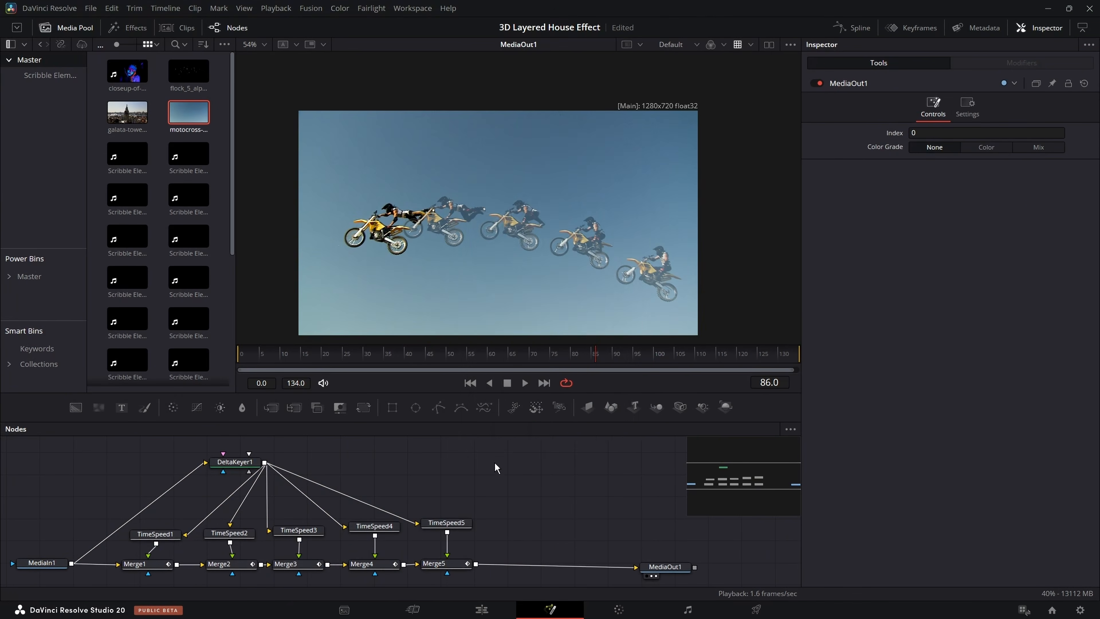
Add a Motion Trails node fed by DeltaKeyer1's output and show it in the viewer
key("shift+space")
type("motion")
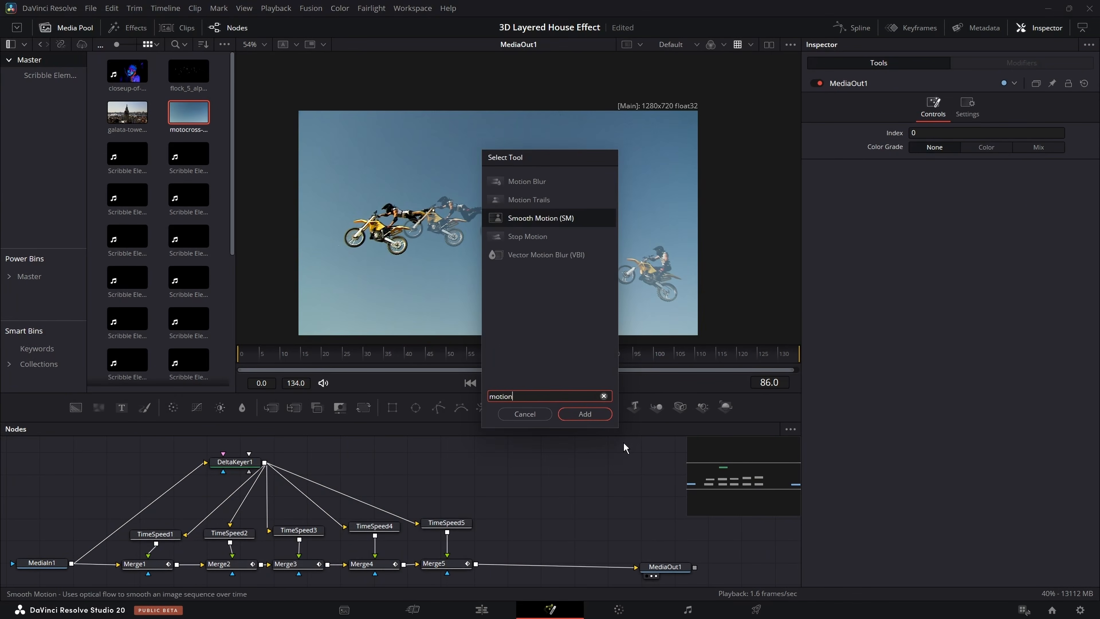
key("Up")
key("Return")
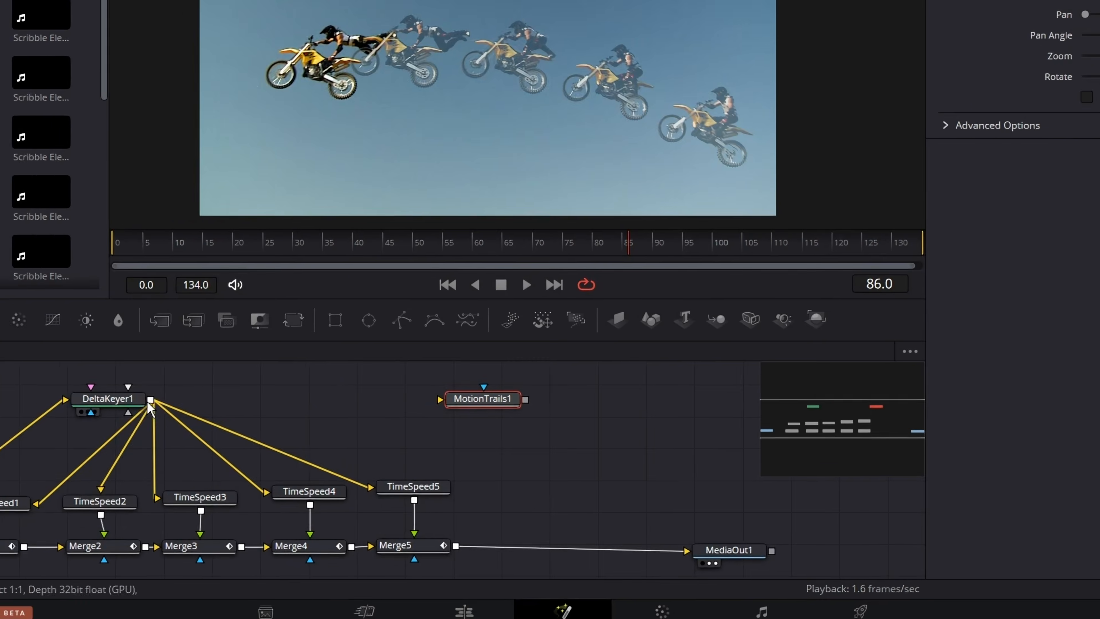
left_click_drag(264, 462, 481, 457)
left_click_drag(508, 398, 543, 410)
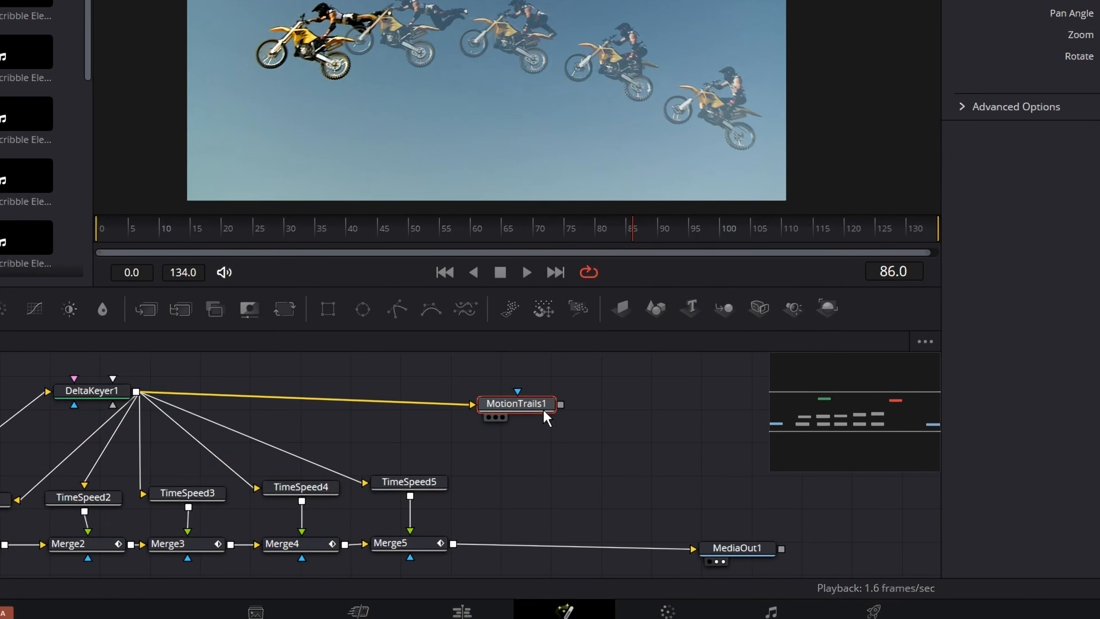
key("2")
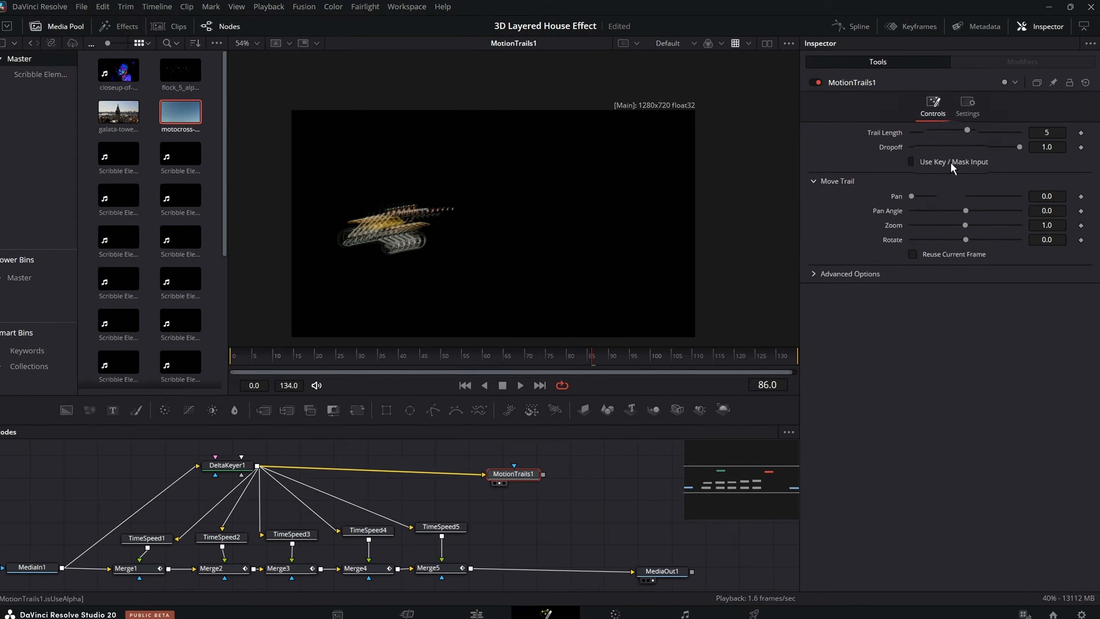
Enable Use Key / Mask Input on the motion trails, with Trail Length 8 and Dropoff about 0.321
left_click(951, 167)
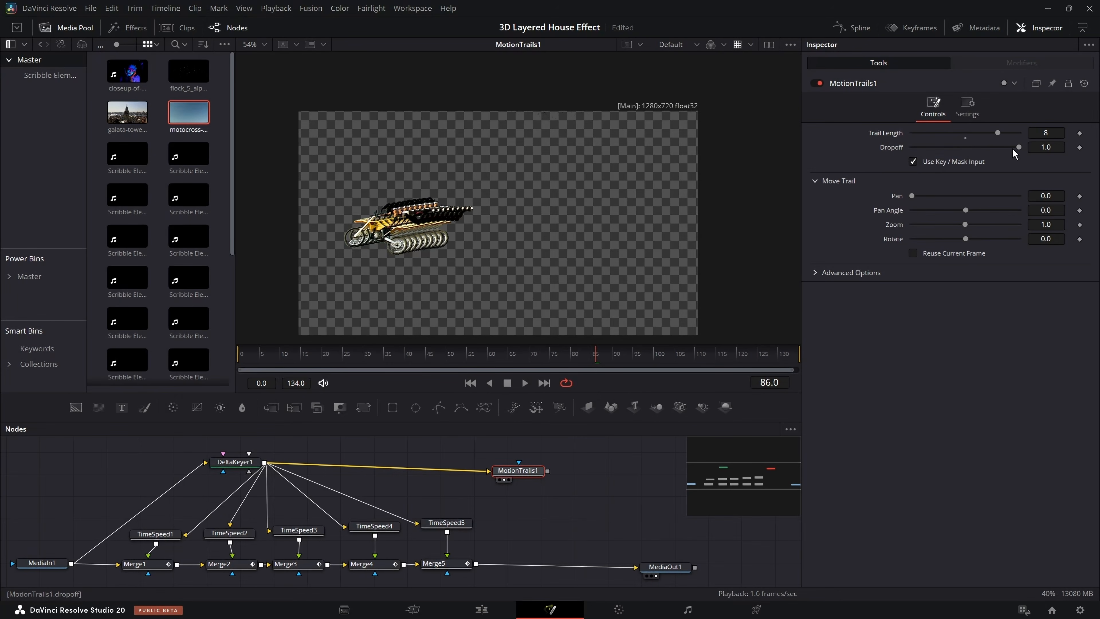
left_click_drag(1019, 147, 932, 145)
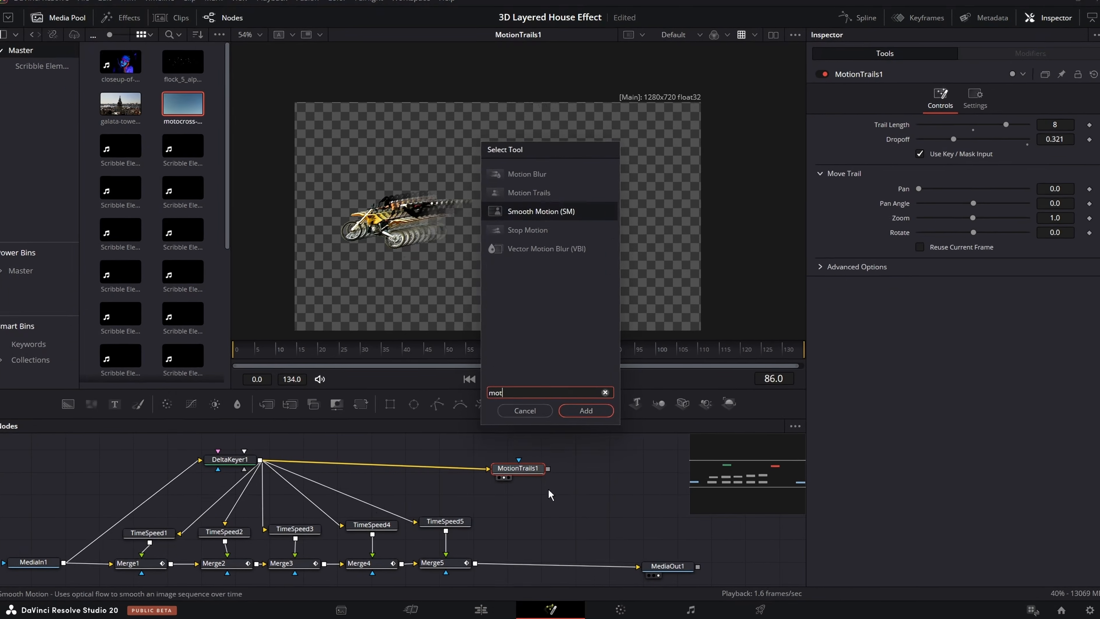
Add a Motion Blur node after MotionTrails1
type("io")
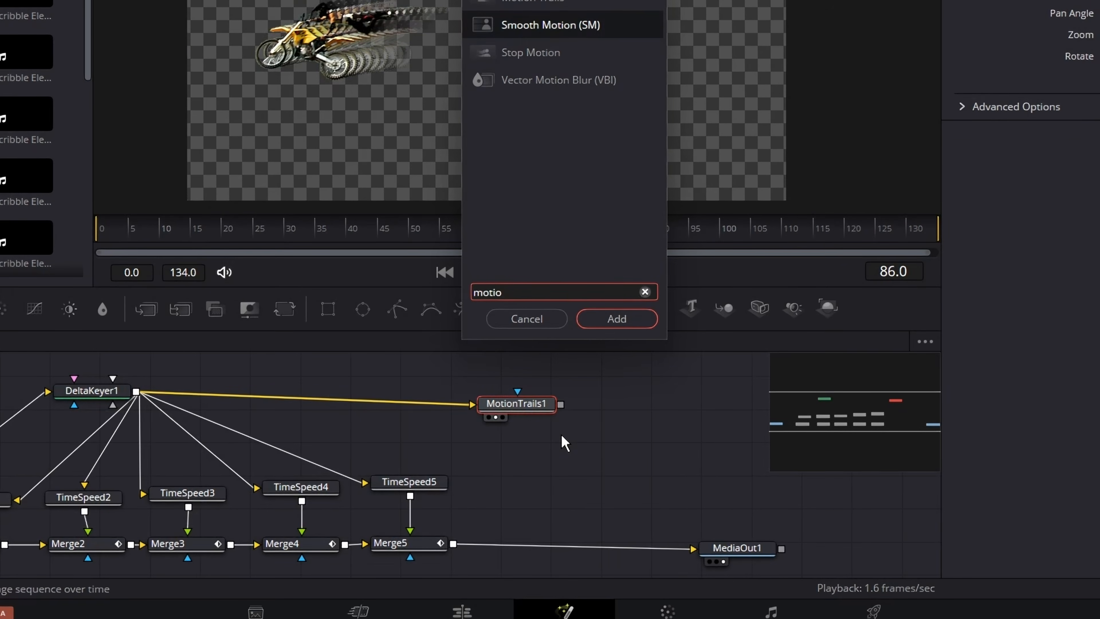
key("Up")
key("Up")
key("Return")
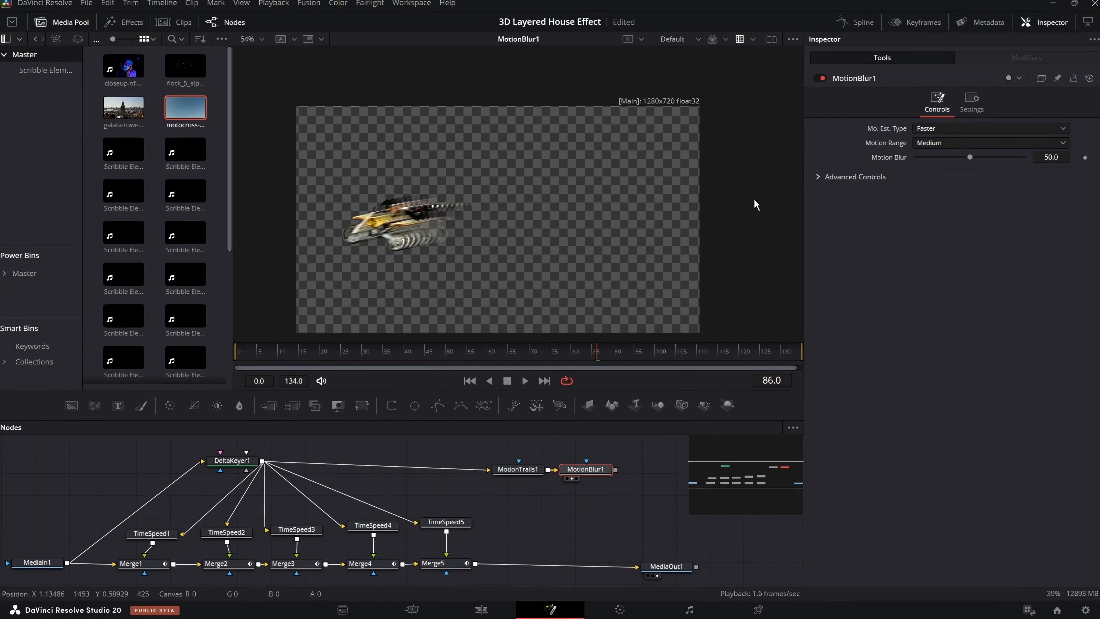
Set Motion Blur to 100, the motion estimation type to Better and the motion range to Large
left_click_drag(965, 162, 1030, 164)
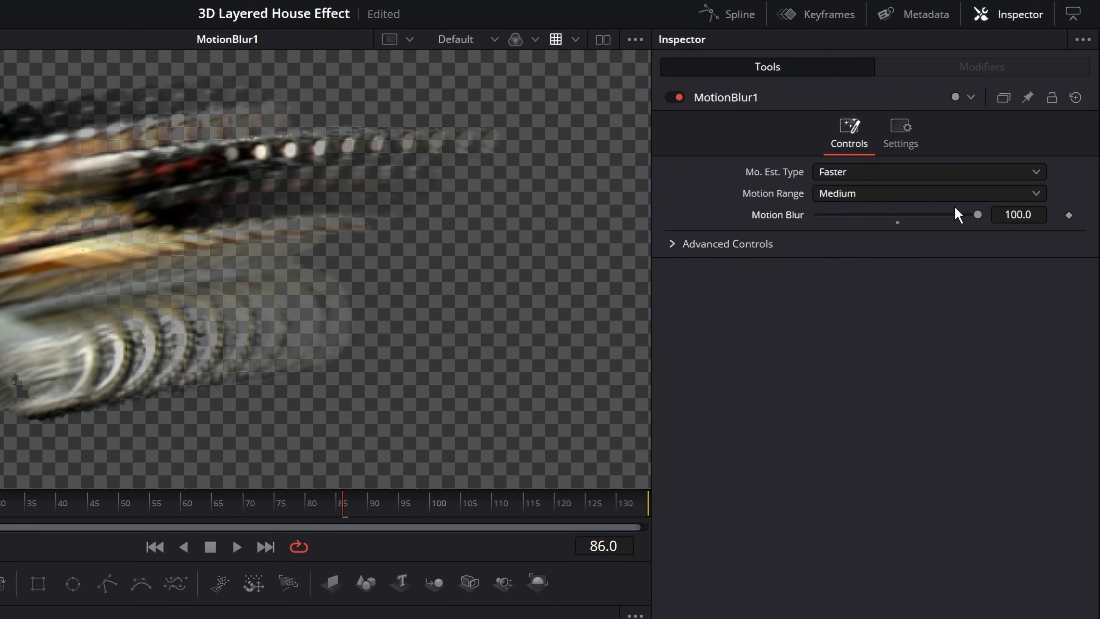
left_click_drag(955, 208, 1020, 235)
left_click(883, 173)
left_click(849, 214)
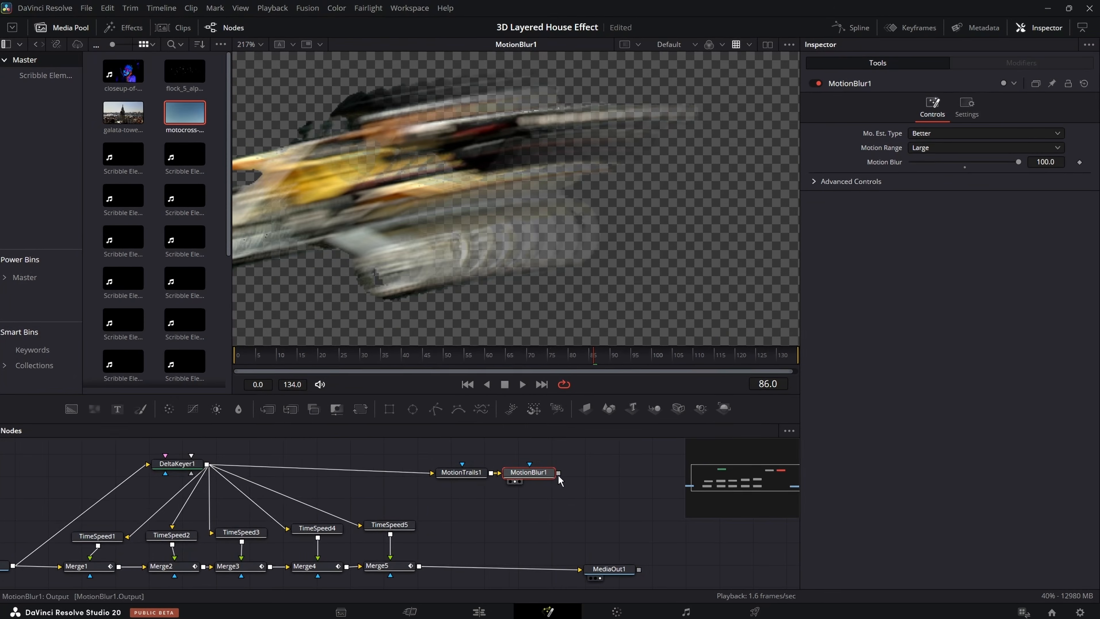
Merge MotionBlur1 over Merge5's output ahead of MediaOut1 and show the final output
left_click_drag(558, 473, 472, 527)
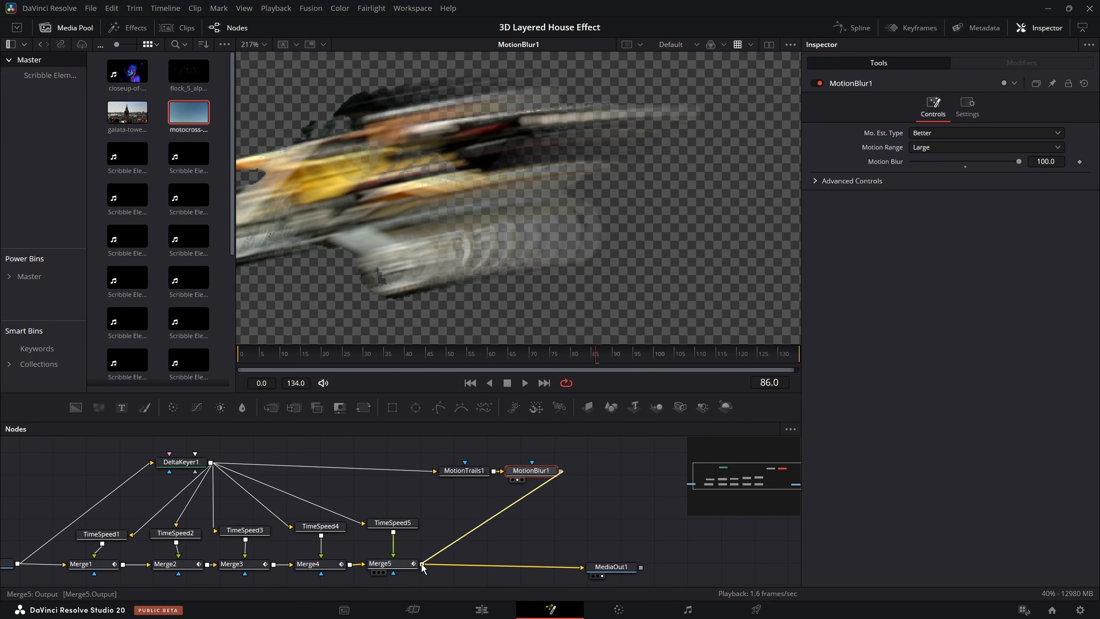
left_click_drag(423, 568, 422, 564)
left_click(627, 568)
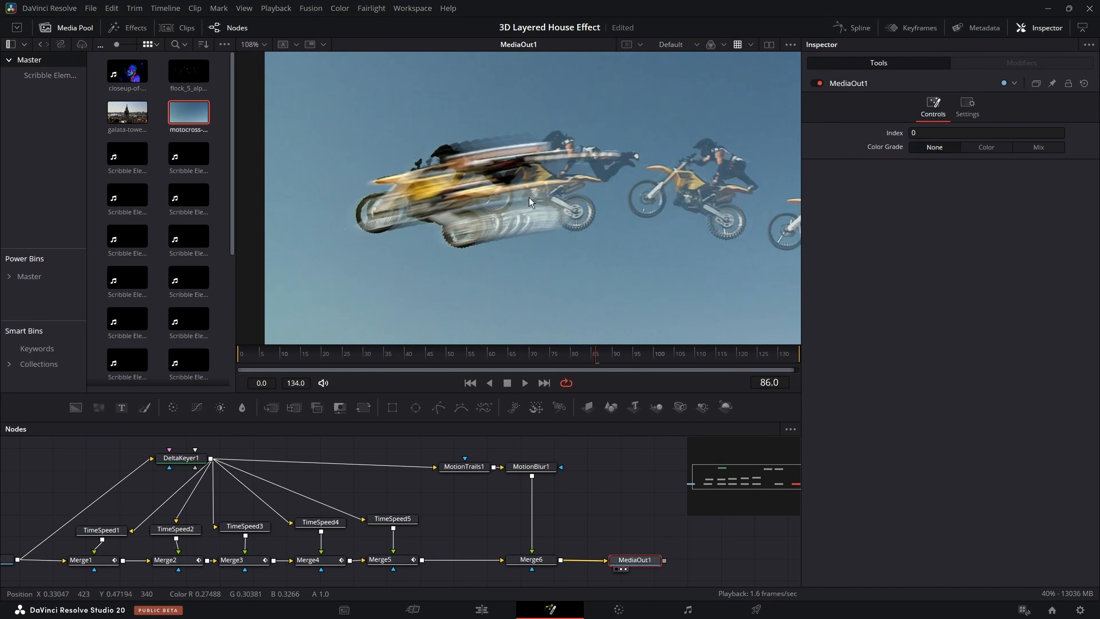
scroll(545, 210, "down", 2)
Add a Color Corrector after MotionBlur1 and tint the trails golden yellow, with Tint about 0.114 and Strength about 0.83
left_click(541, 468)
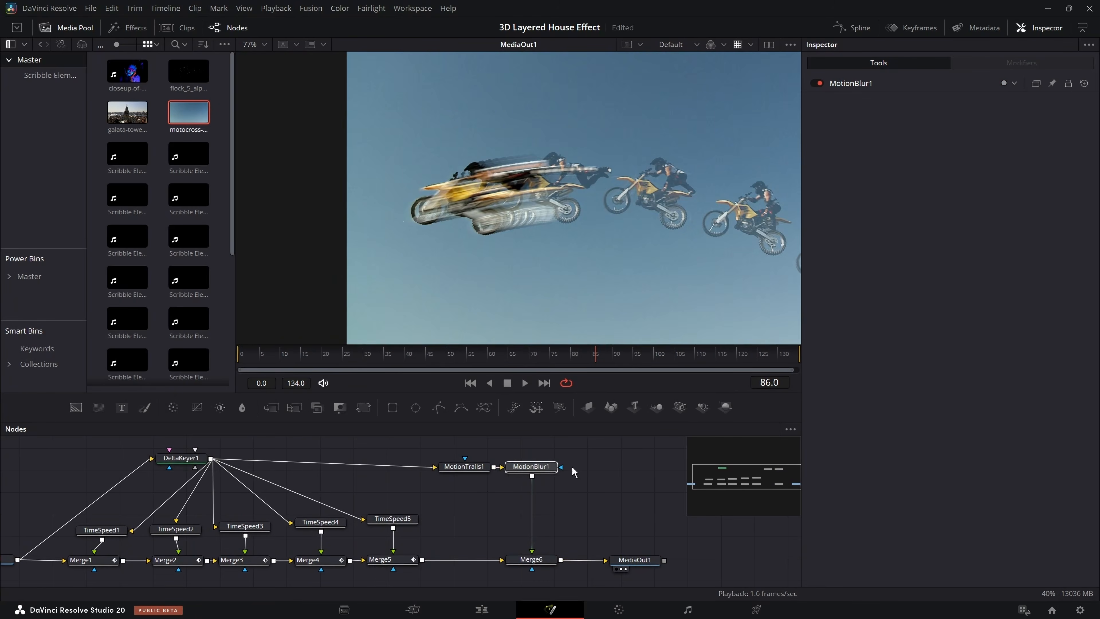
key("shift+space")
type("color")
key("Return")
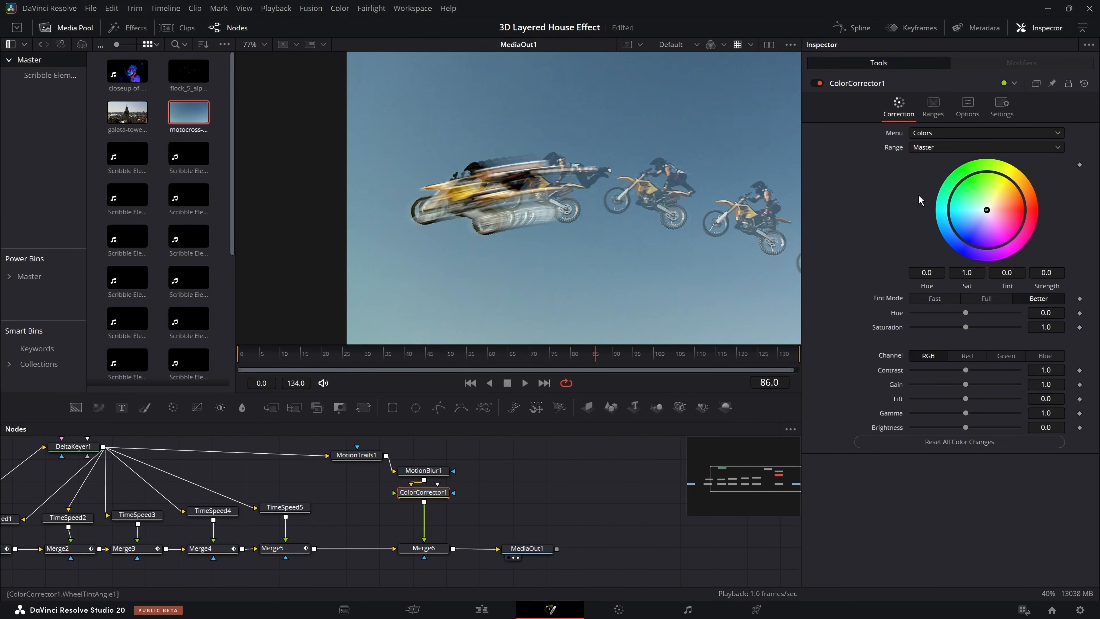
left_click_drag(975, 201, 998, 191)
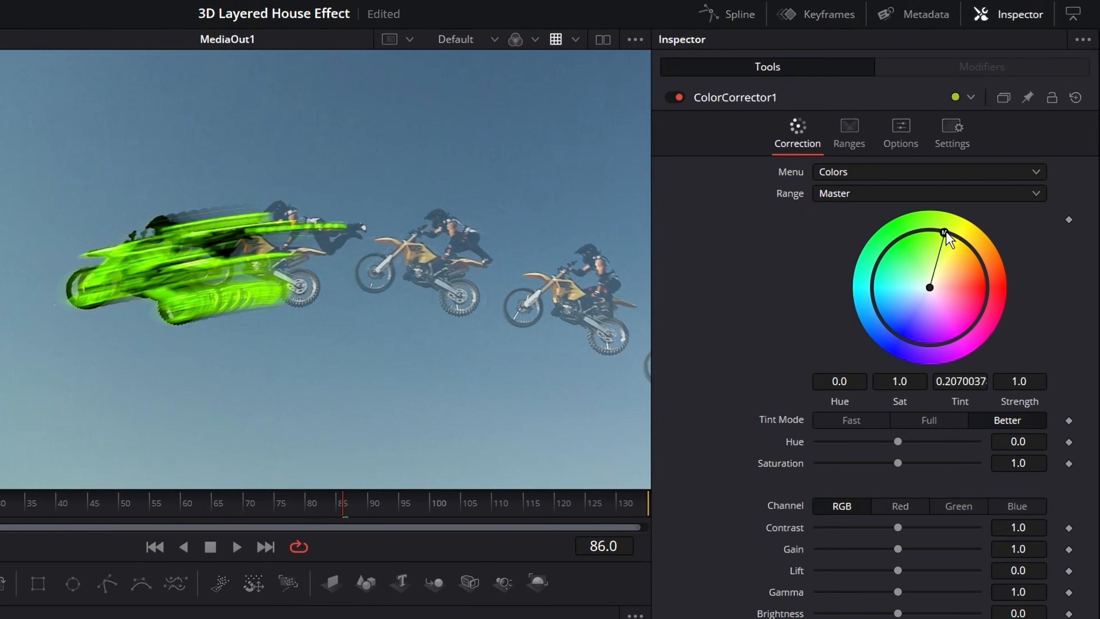
left_click_drag(945, 234, 968, 254)
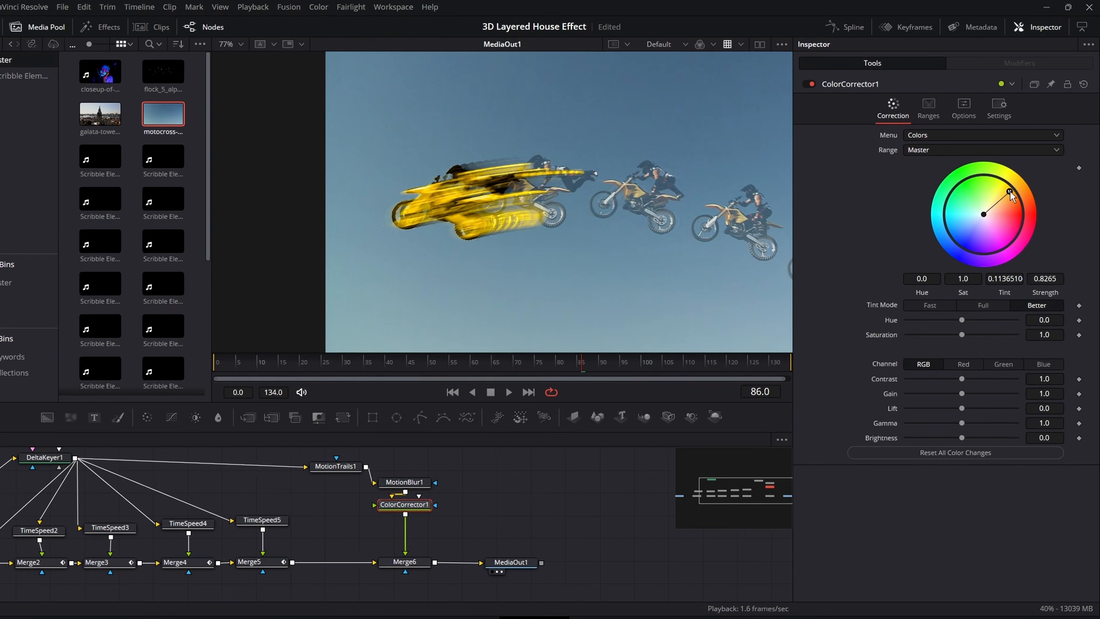
Add a Glow node after ColorCorrector1
key("shift+space")
type("glow")
key("Return")
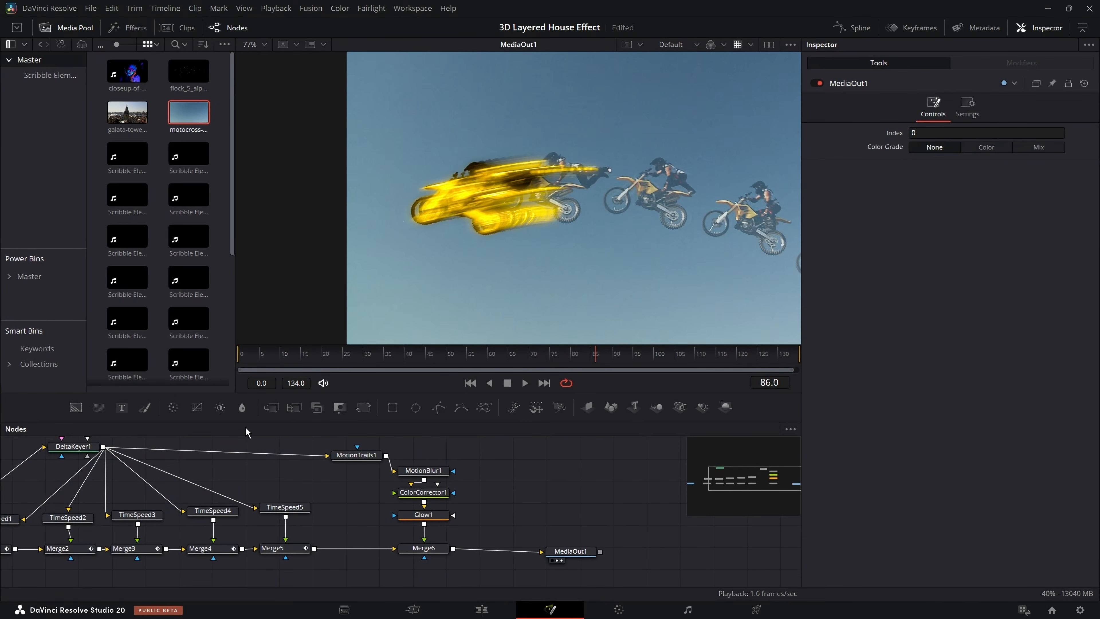
Insert another Merge node between Merge6 and MediaOut1 and space the nodes out
left_click_drag(271, 408, 511, 547)
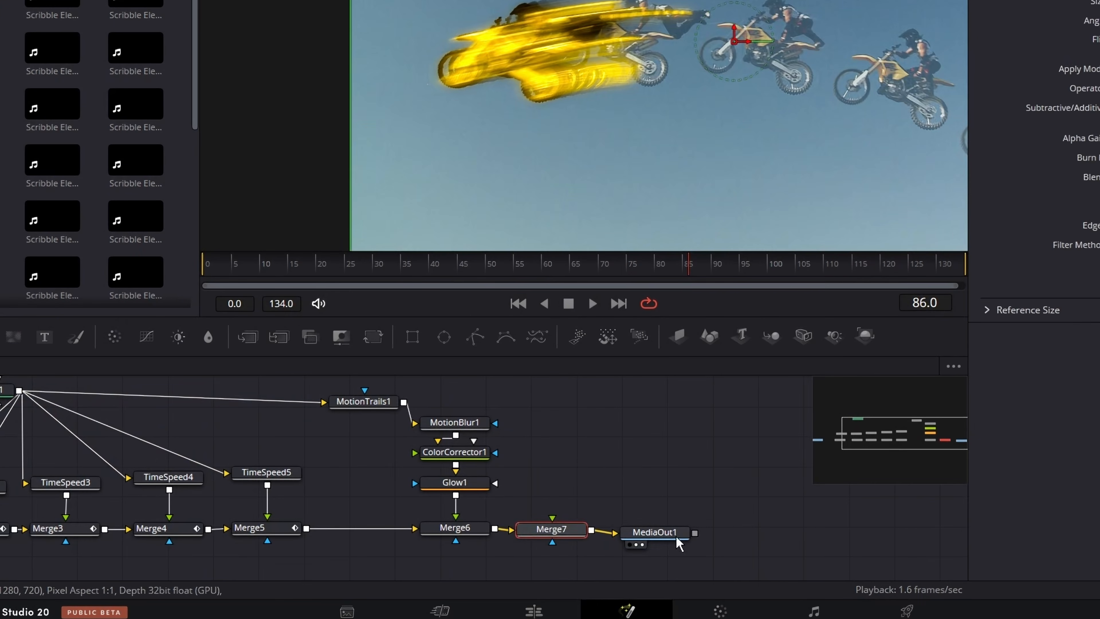
left_click(675, 537)
scroll(565, 472, "down", 3)
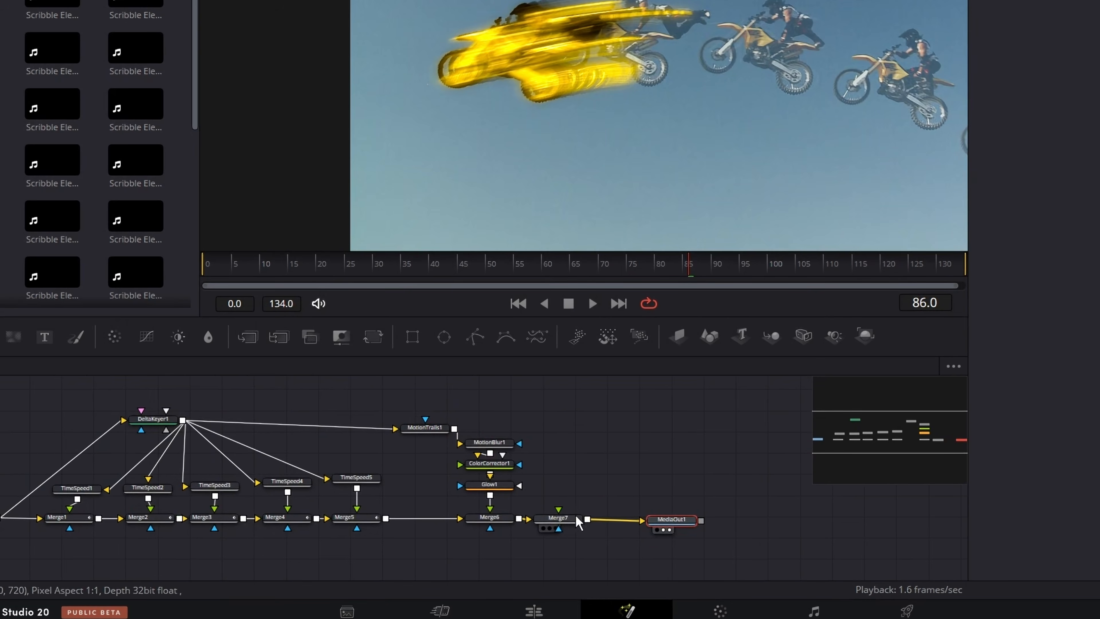
left_click_drag(578, 522, 591, 523)
Connect DeltaKeyer1's output to Merge7's foreground and add a routing point to that connection
left_click_drag(182, 420, 282, 406)
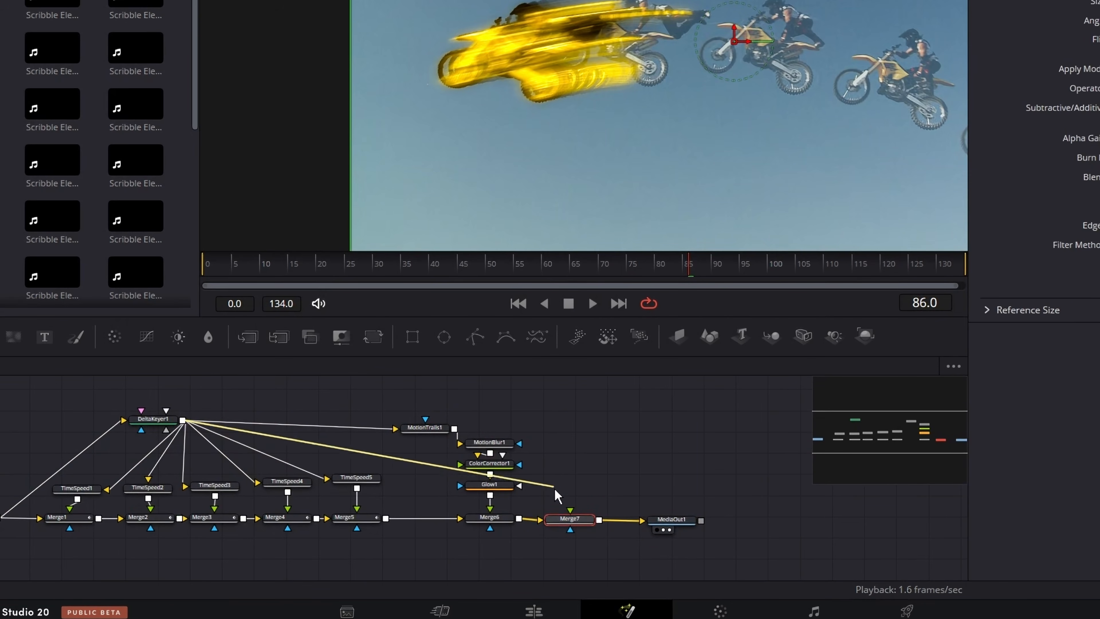
left_click_drag(555, 493, 570, 510)
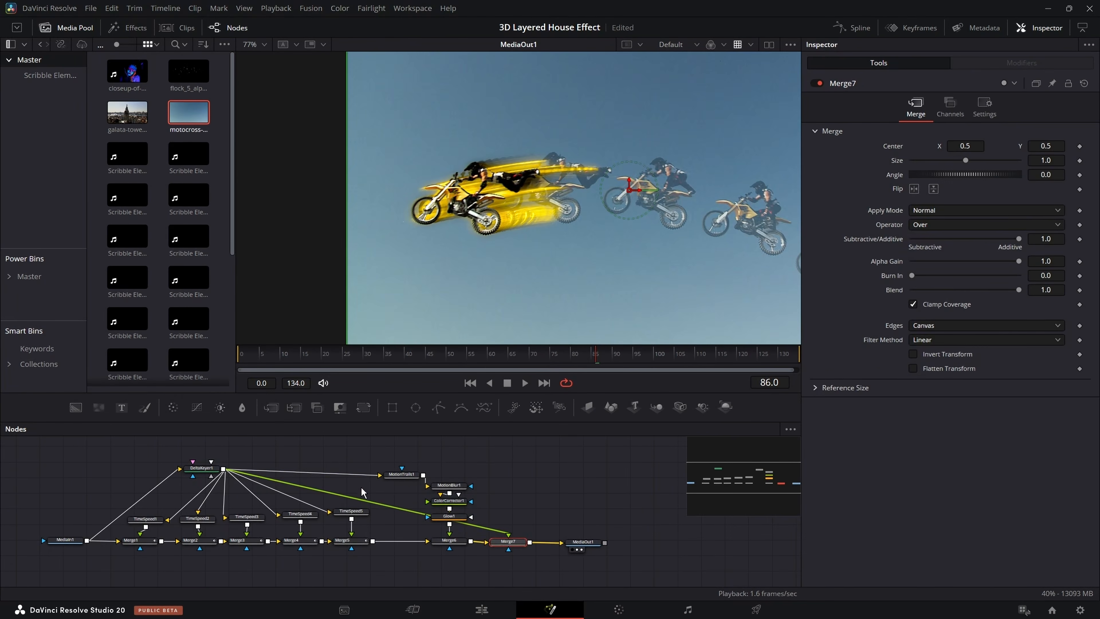
left_click(365, 490, "ctrl")
Open Merge6's settings
left_click(446, 542)
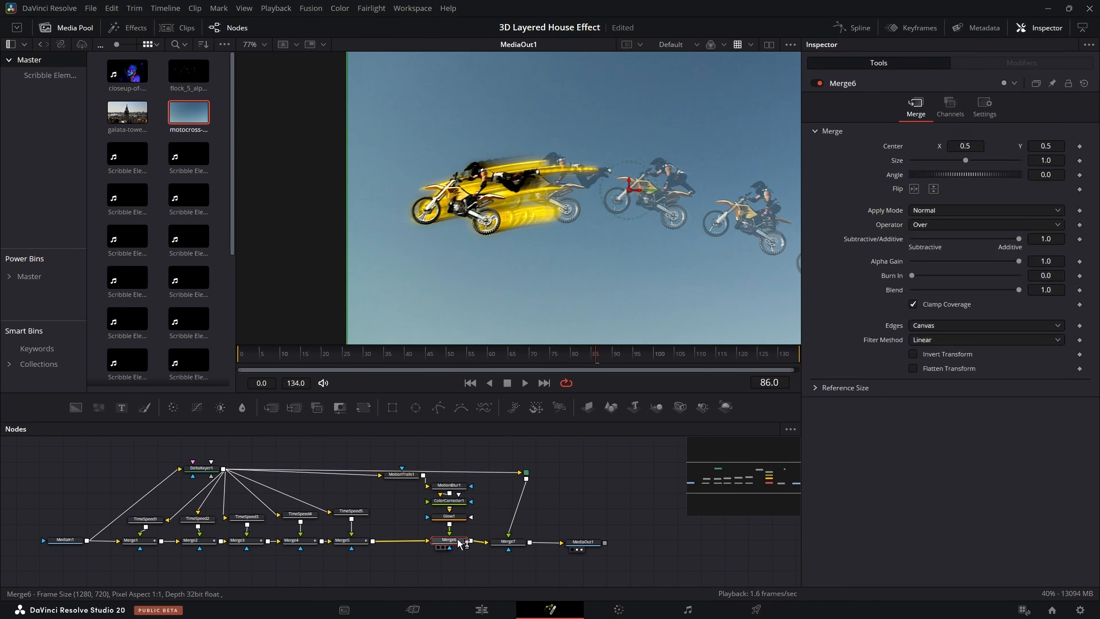